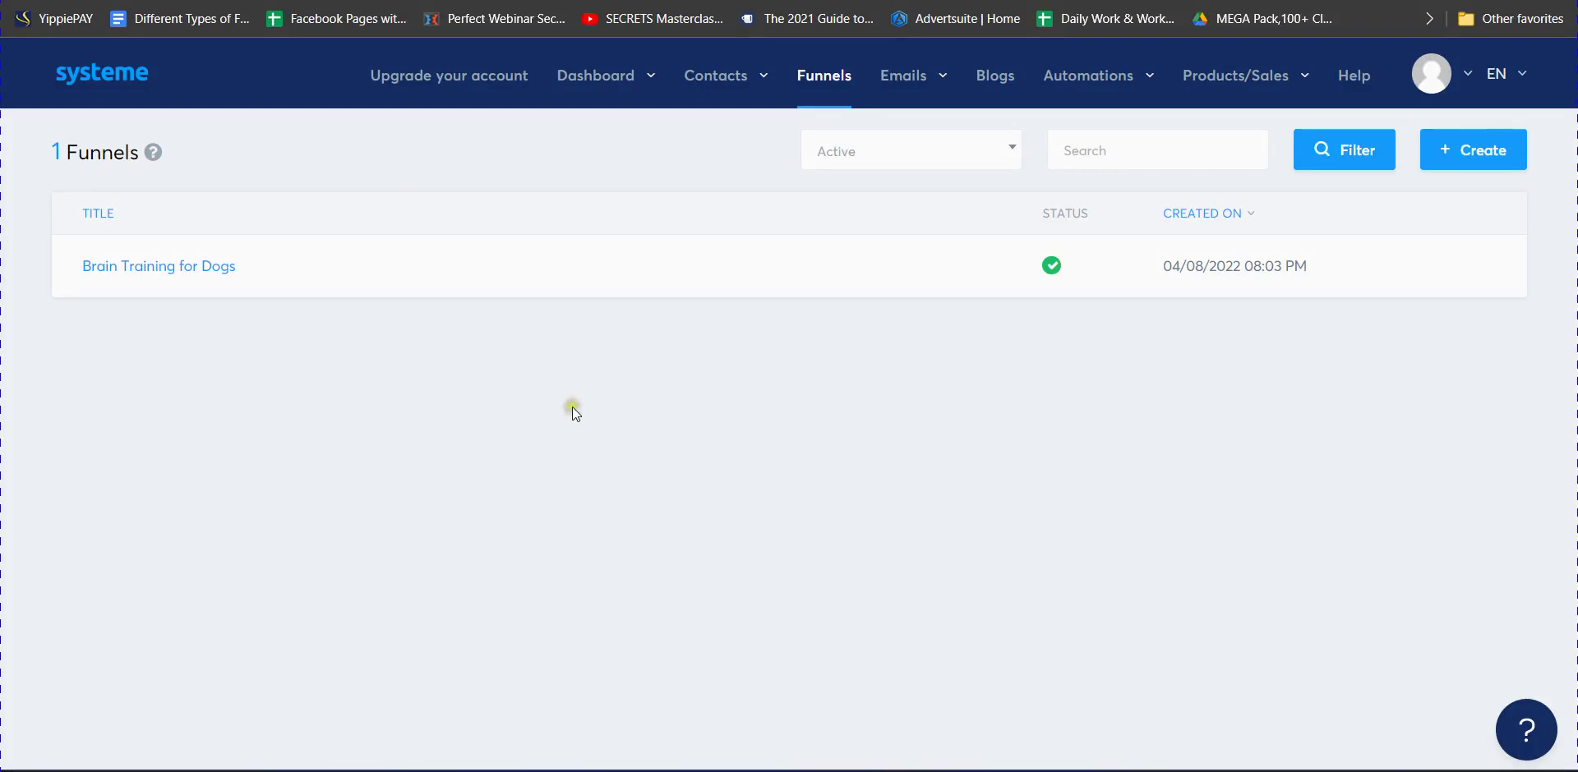
Step: Preview the Brain Training for Dogs funnel landing page, then open account settings from the avatar menu
{"action": "mouse_move", "coordinate": [618, 267]}
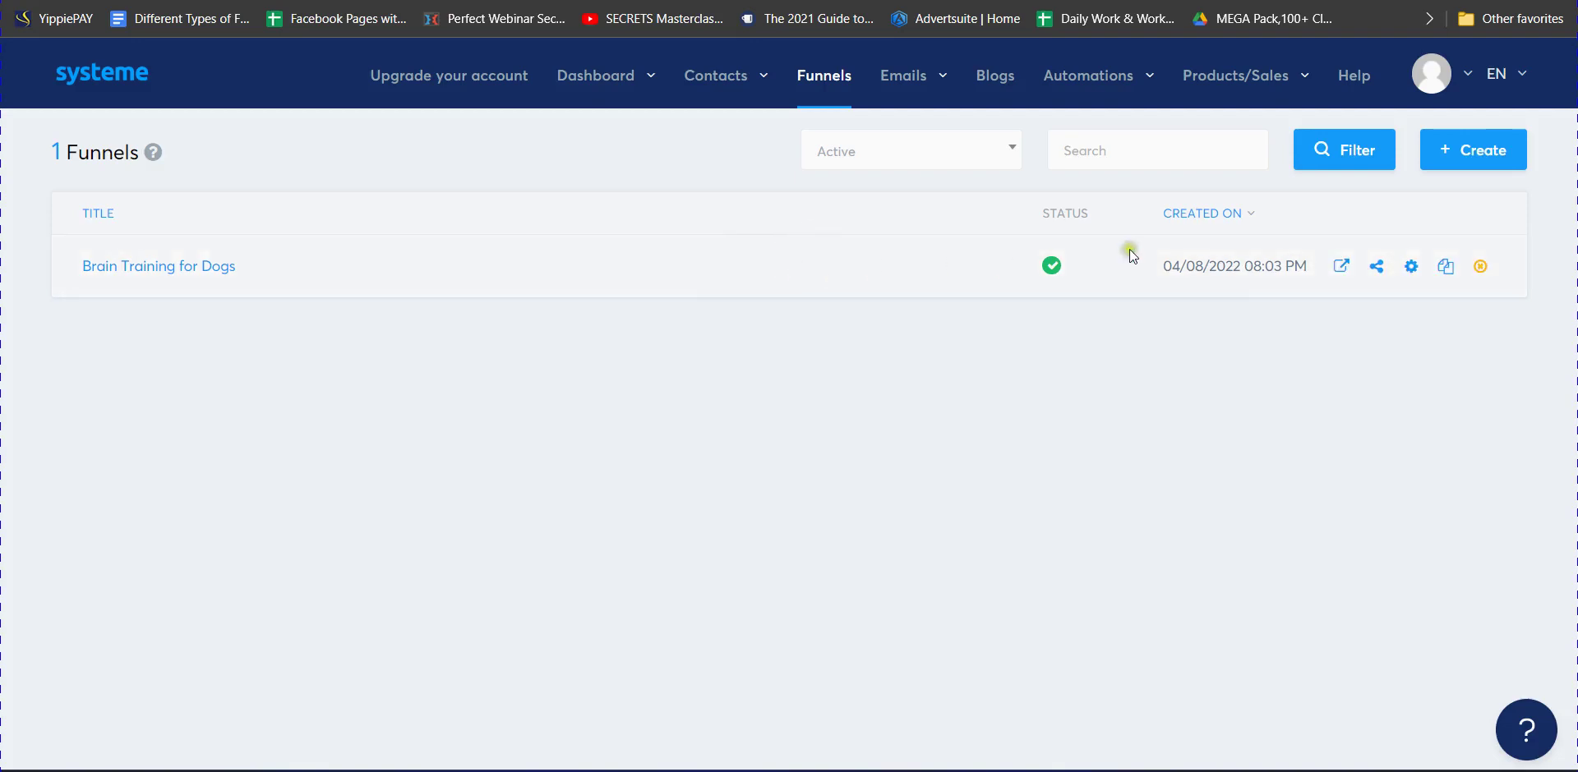
{"action": "left_click", "coordinate": [1342, 274]}
{"action": "left_click", "coordinate": [1431, 74]}
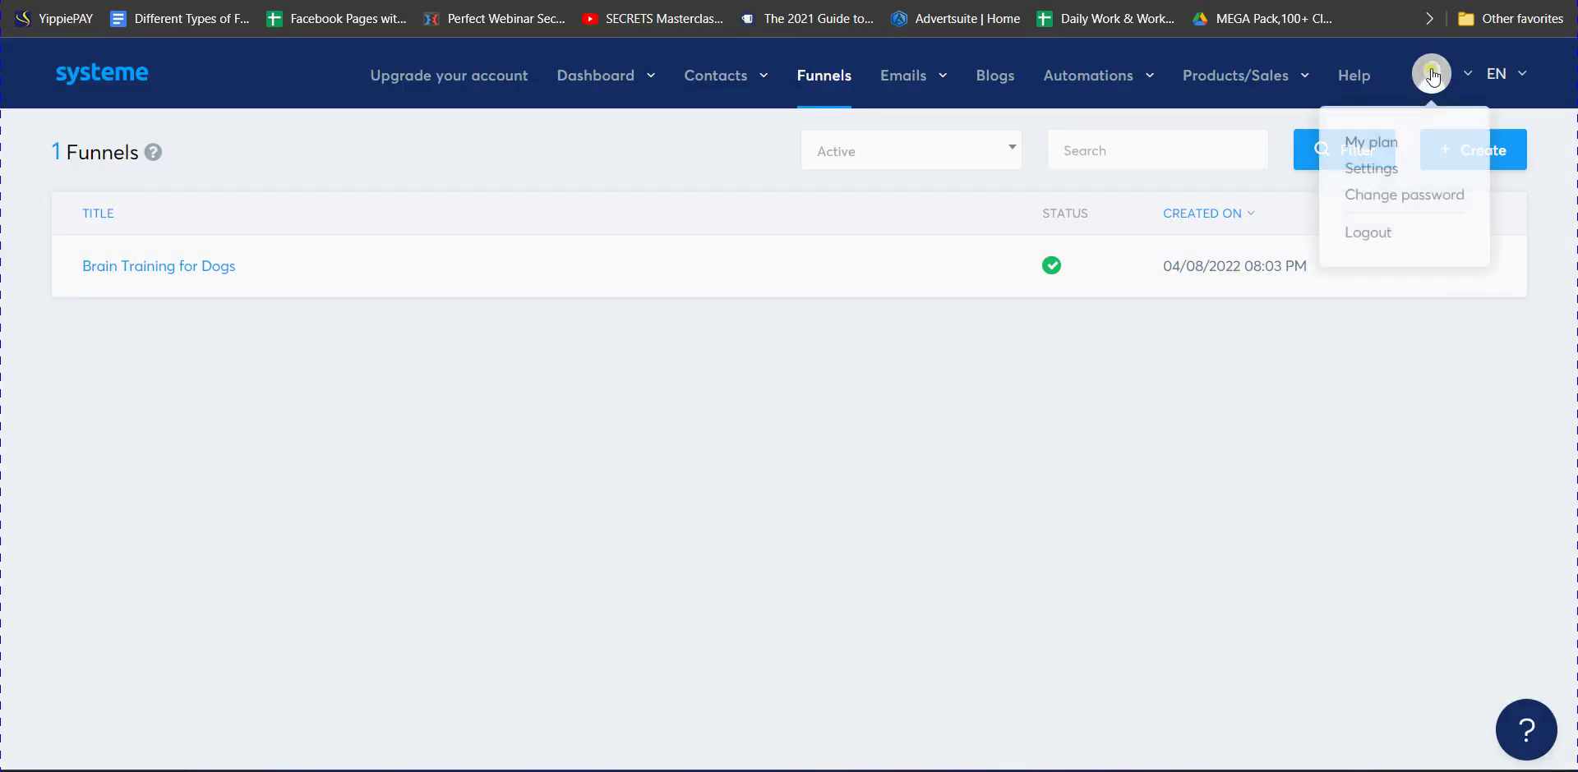
{"action": "left_click", "coordinate": [1432, 74]}
{"action": "left_click", "coordinate": [1424, 86]}
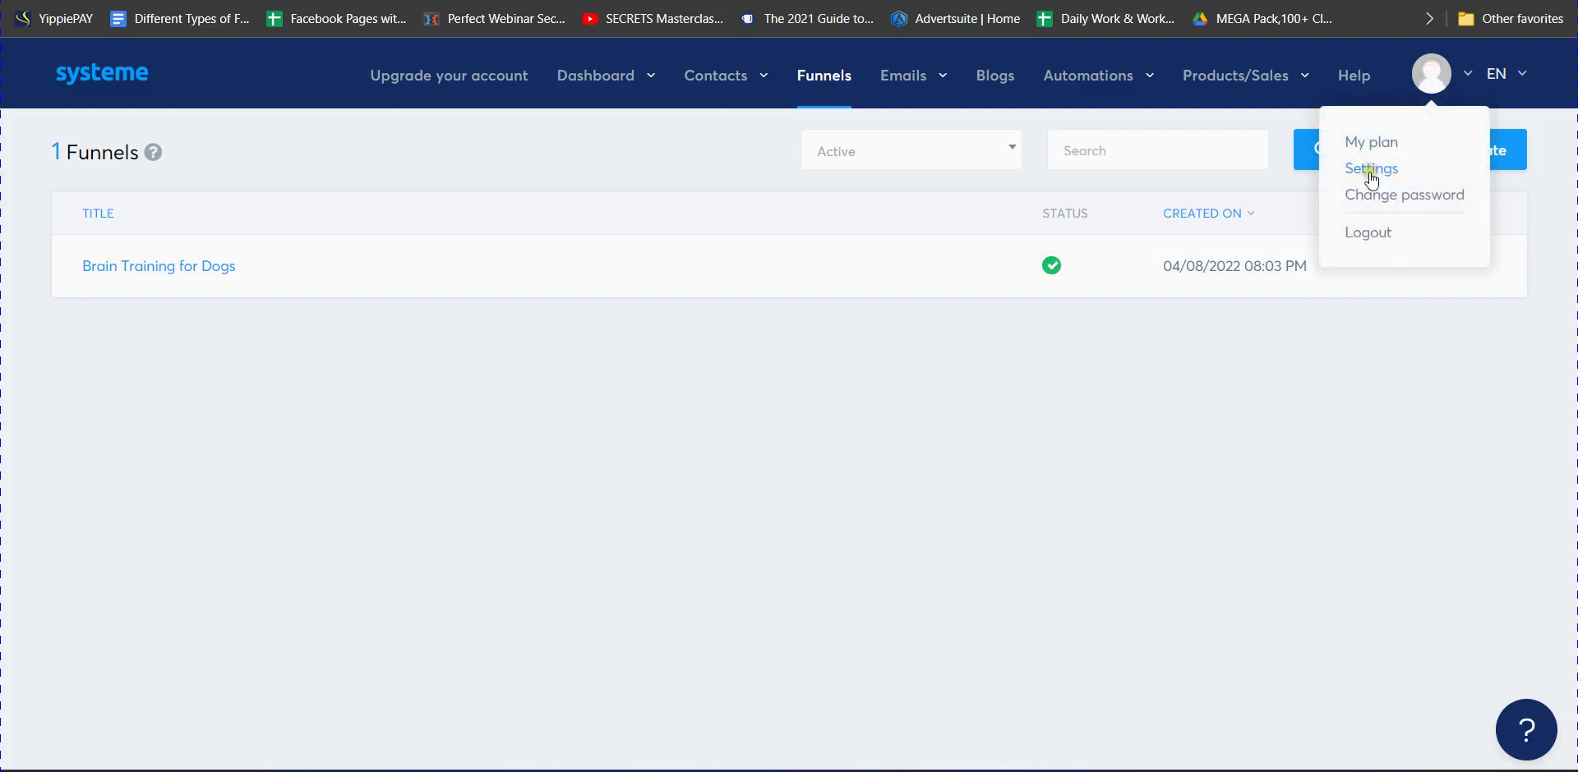
{"action": "left_click", "coordinate": [1370, 170]}
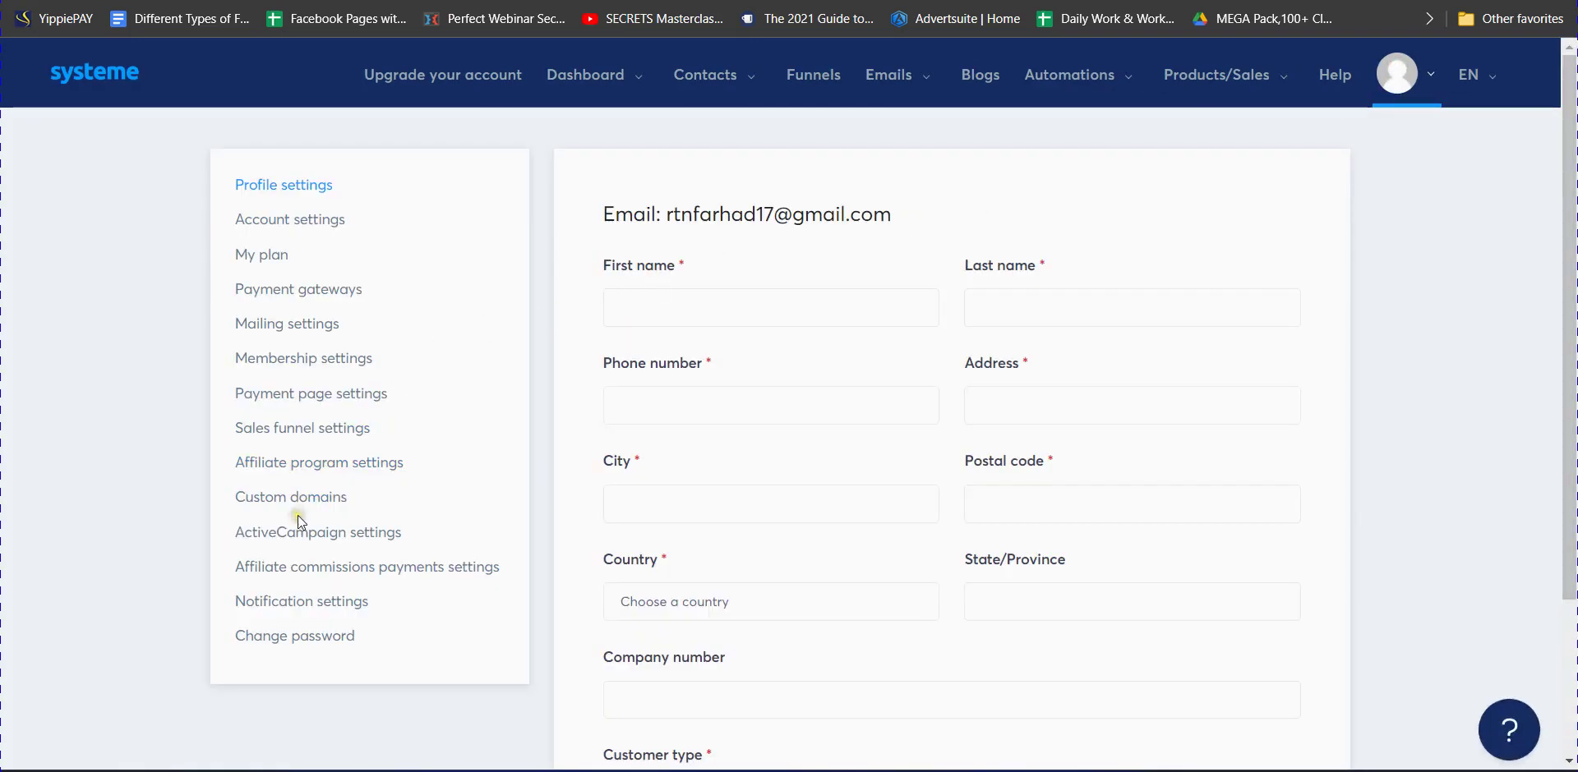
Step: Under Custom domains, start adding a new domain and focus the empty domain name field
{"action": "left_click", "coordinate": [263, 498]}
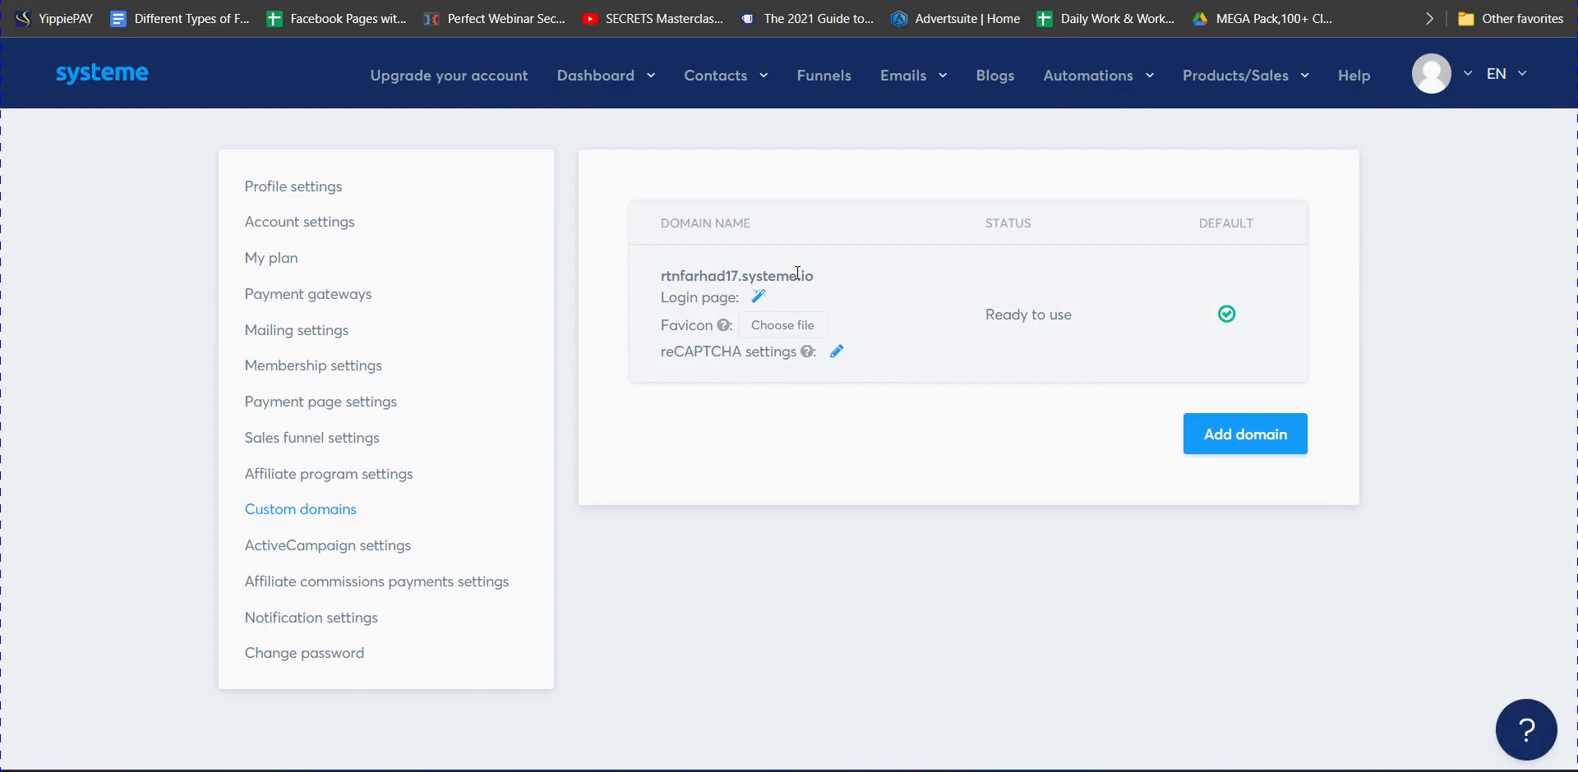
{"action": "left_click", "coordinate": [1244, 438]}
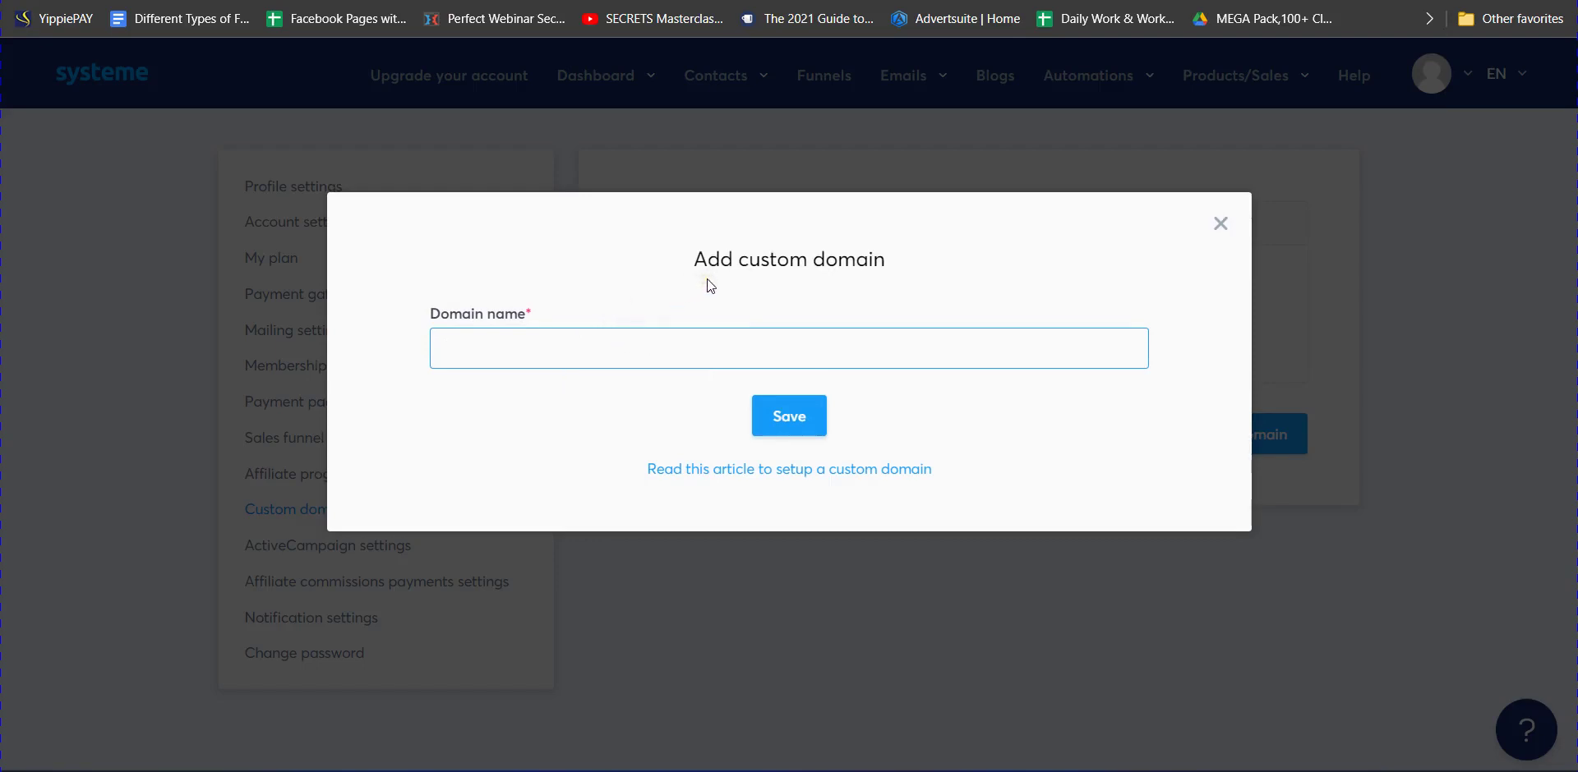
{"action": "left_click", "coordinate": [695, 350]}
{"action": "left_click", "coordinate": [604, 348]}
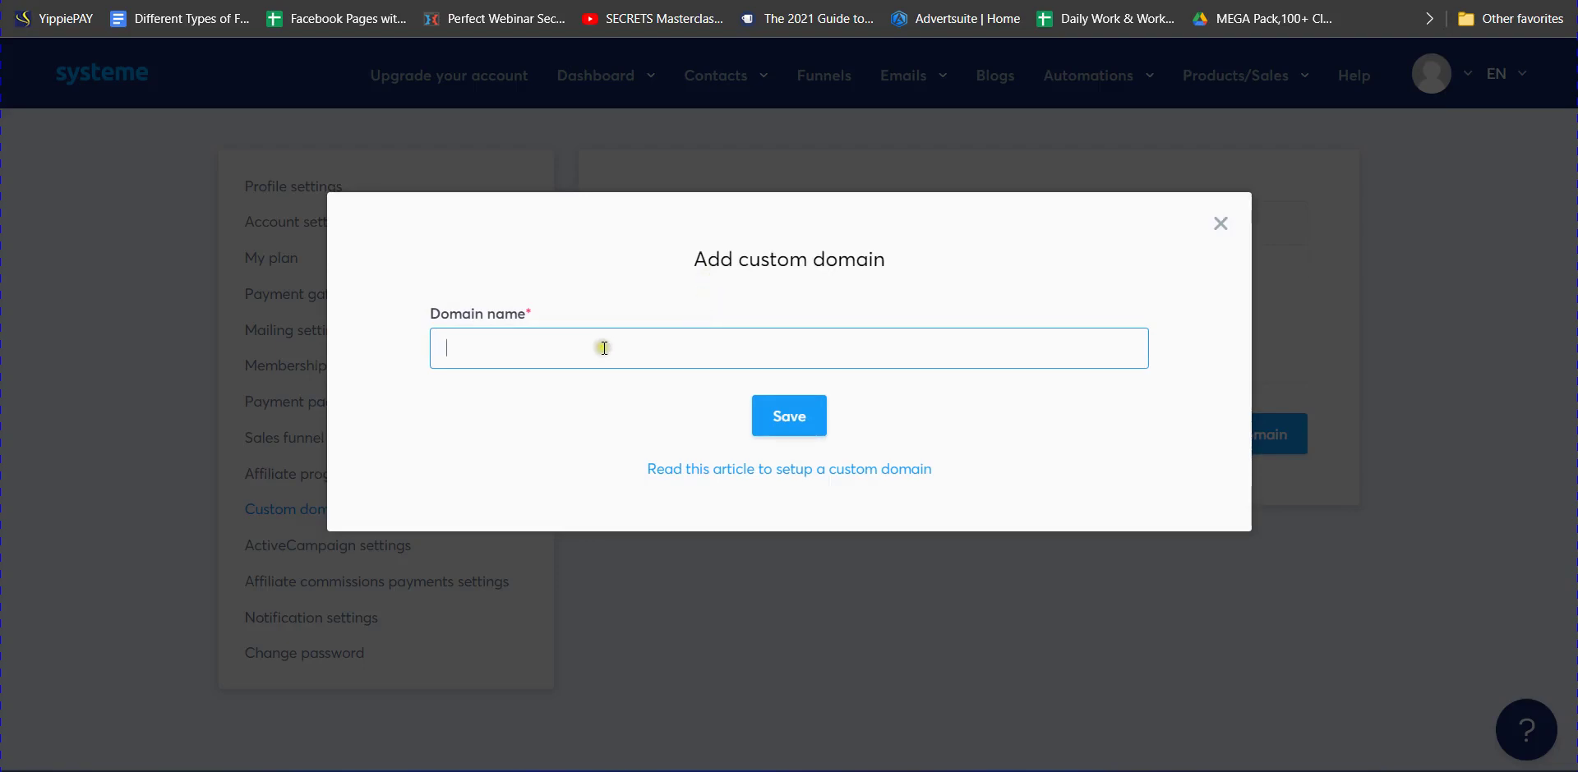
{"action": "left_click", "coordinate": [697, 267]}
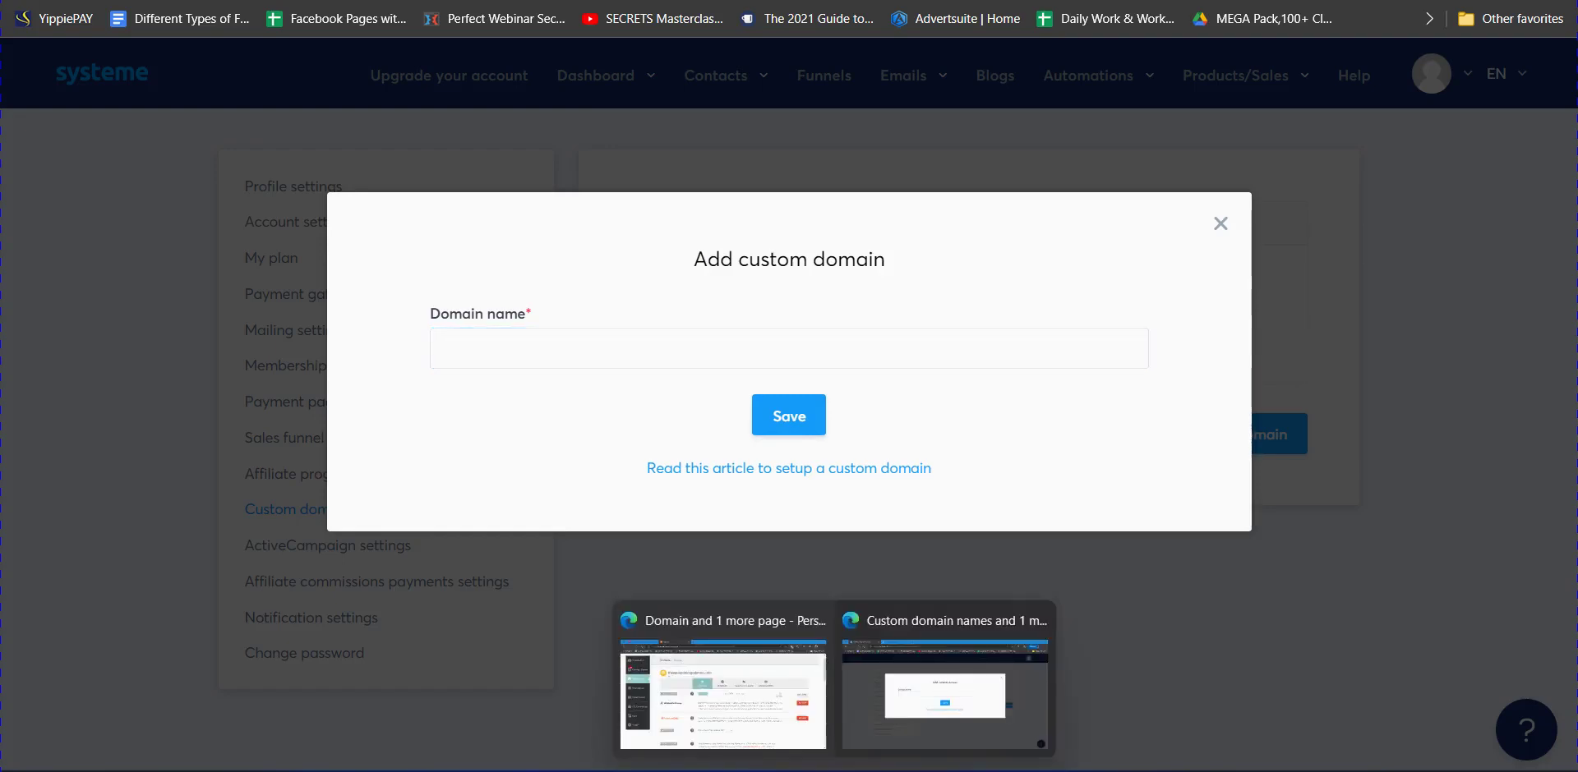
Step: Switch to Namecheap and open the Domain Name Search page
{"action": "left_click", "coordinate": [697, 684]}
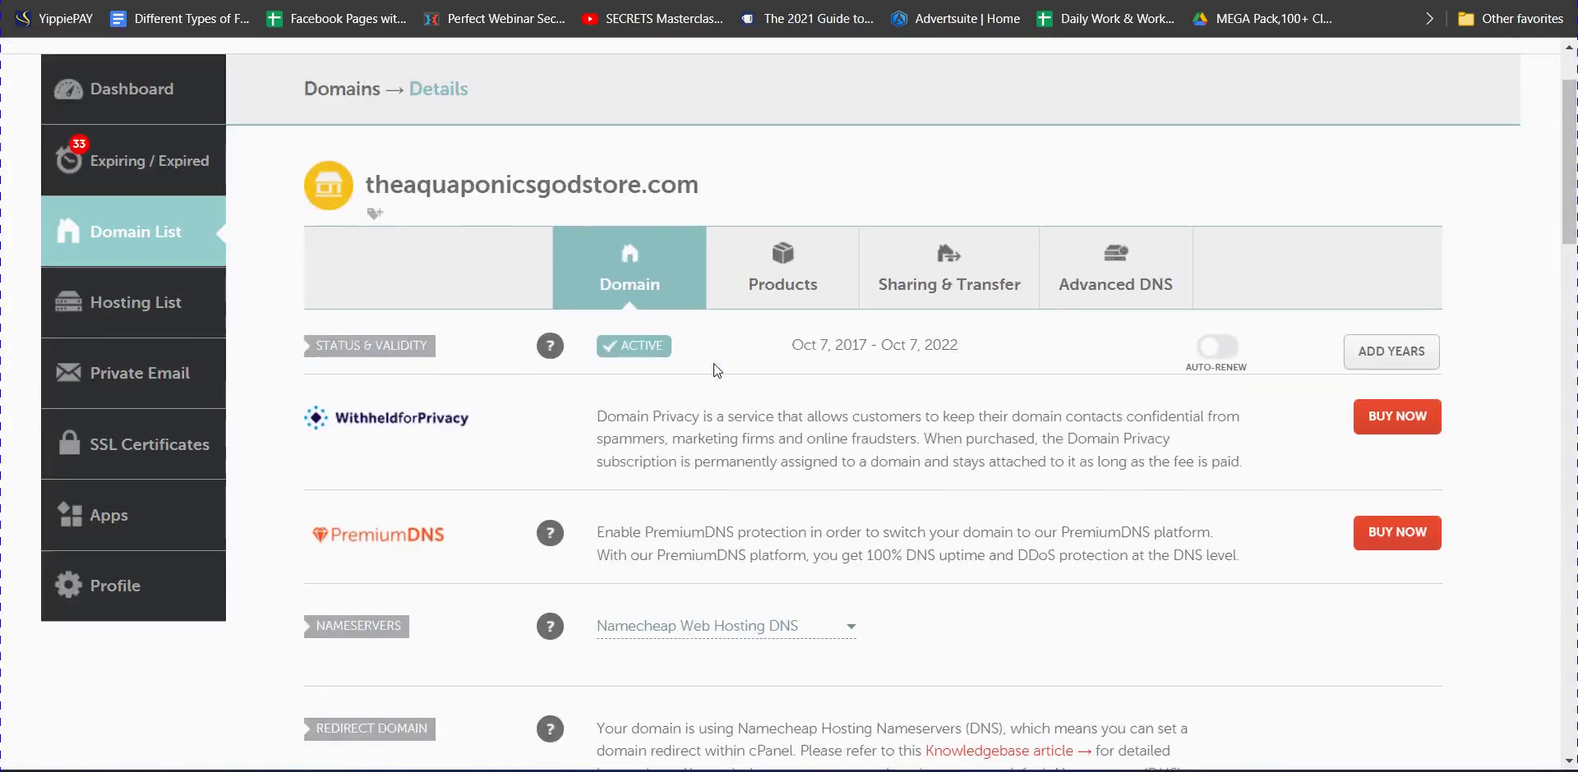
{"action": "scroll", "coordinate": [713, 364], "scroll_direction": "up", "scroll_amount": 2}
{"action": "mouse_move", "coordinate": [514, 127]}
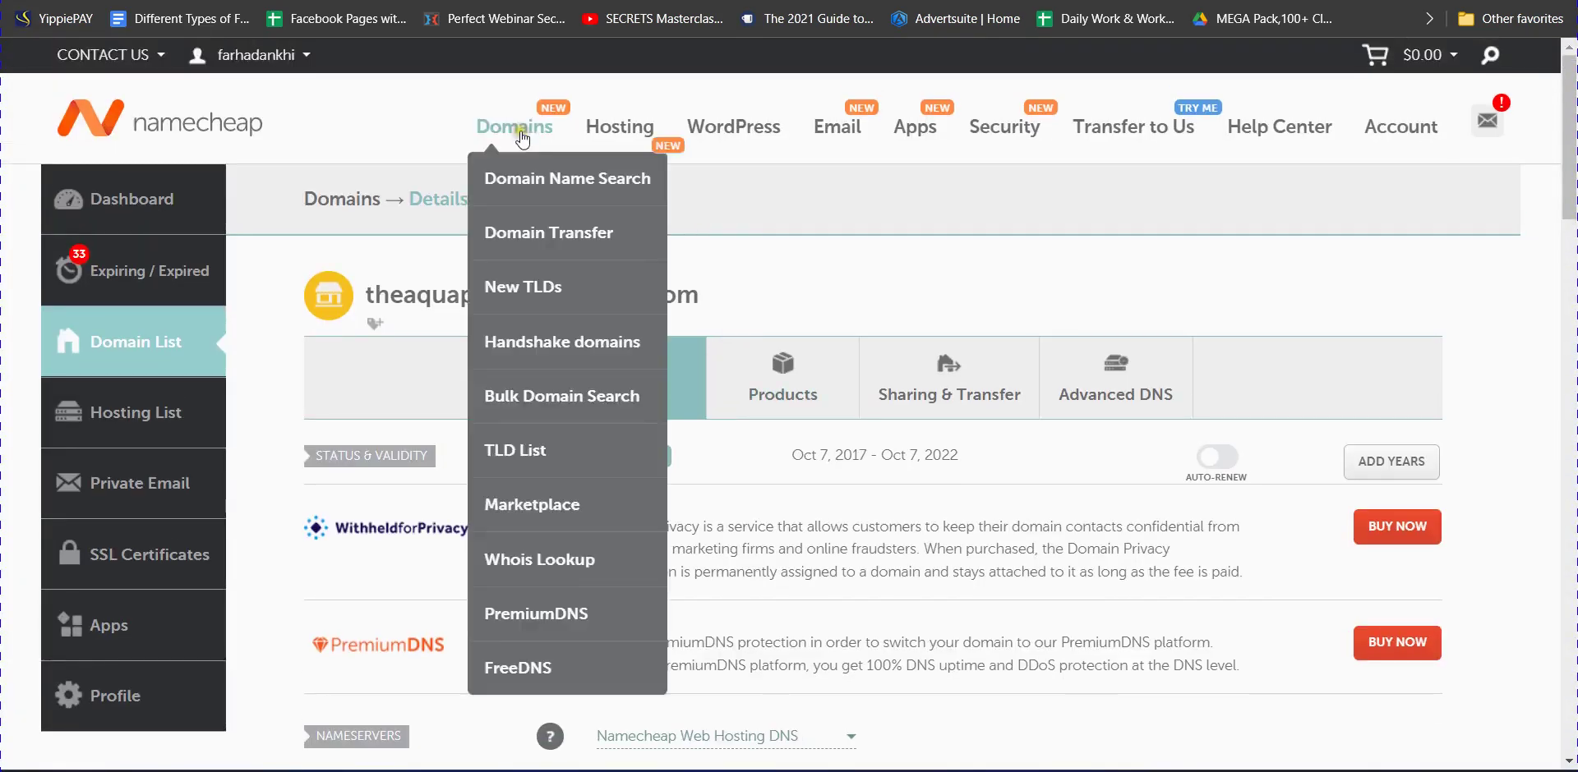
{"action": "right_click", "coordinate": [530, 175]}
{"action": "left_click", "coordinate": [565, 184]}
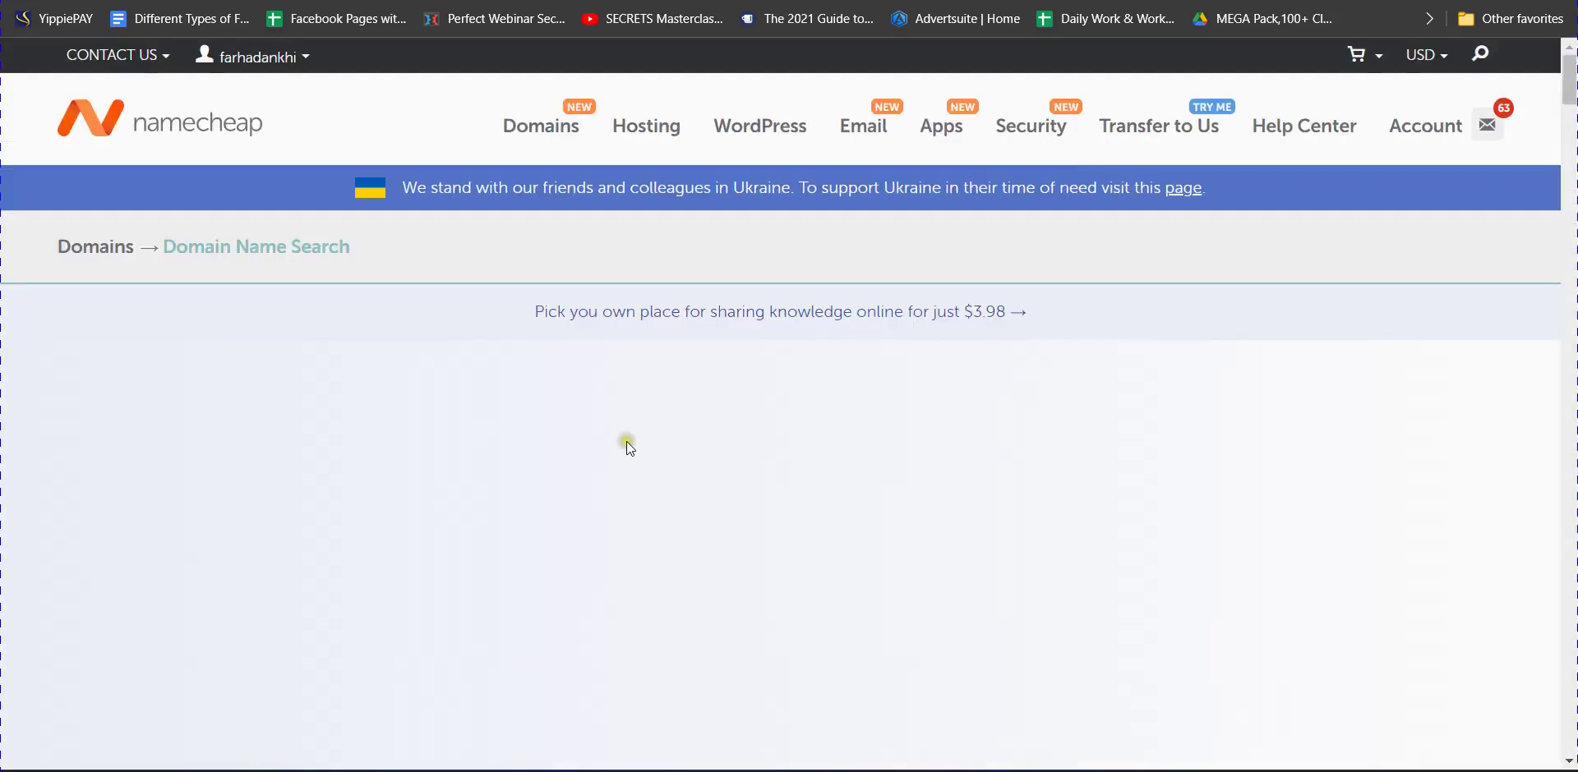
{"action": "scroll", "coordinate": [609, 441], "scroll_direction": "down", "scroll_amount": 5}
Step: Search for mynewfunneldesign.com and add it to the cart
{"action": "left_click", "coordinate": [606, 346]}
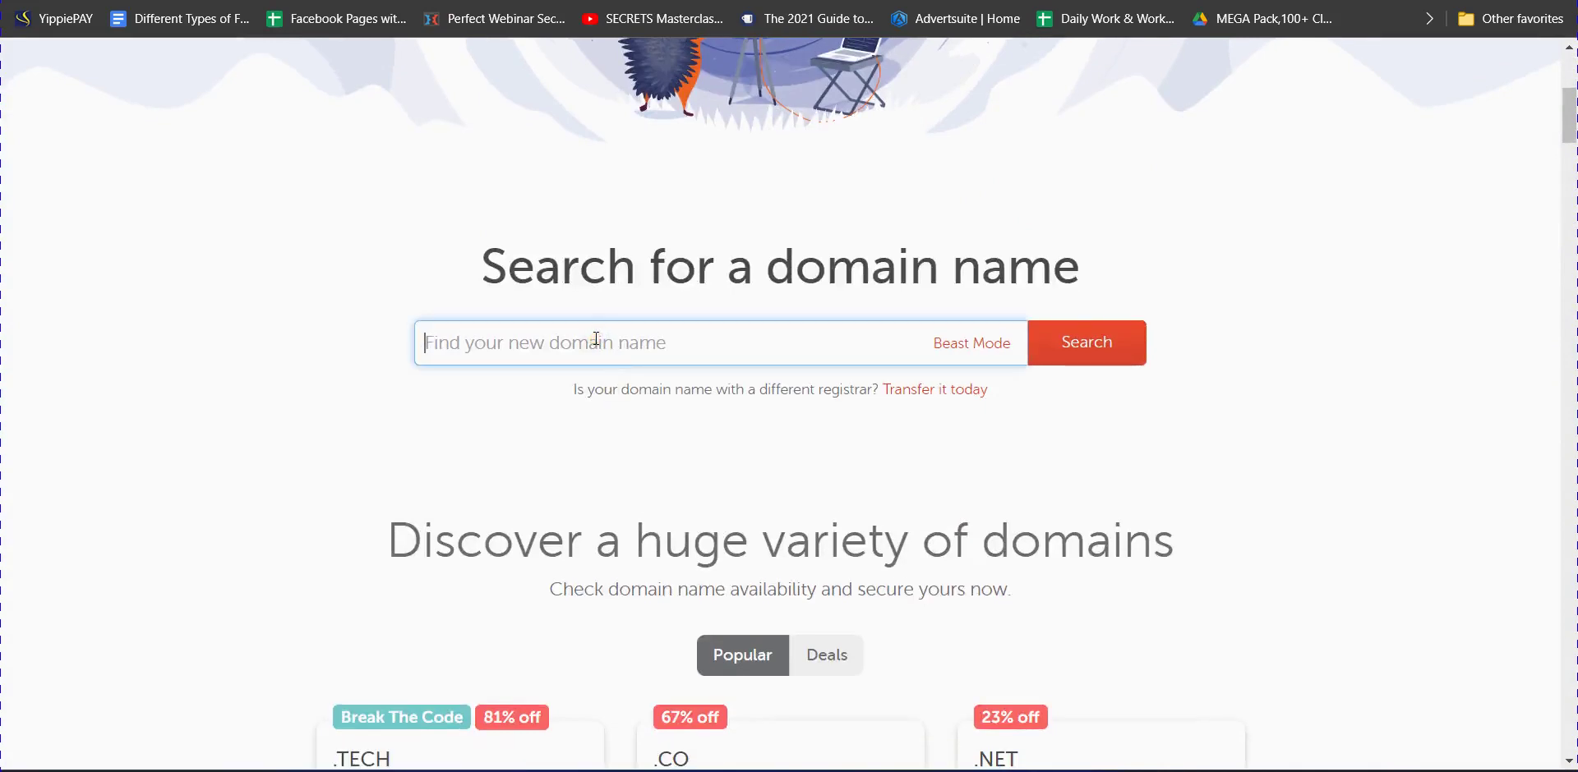
{"action": "type", "text": "my"}
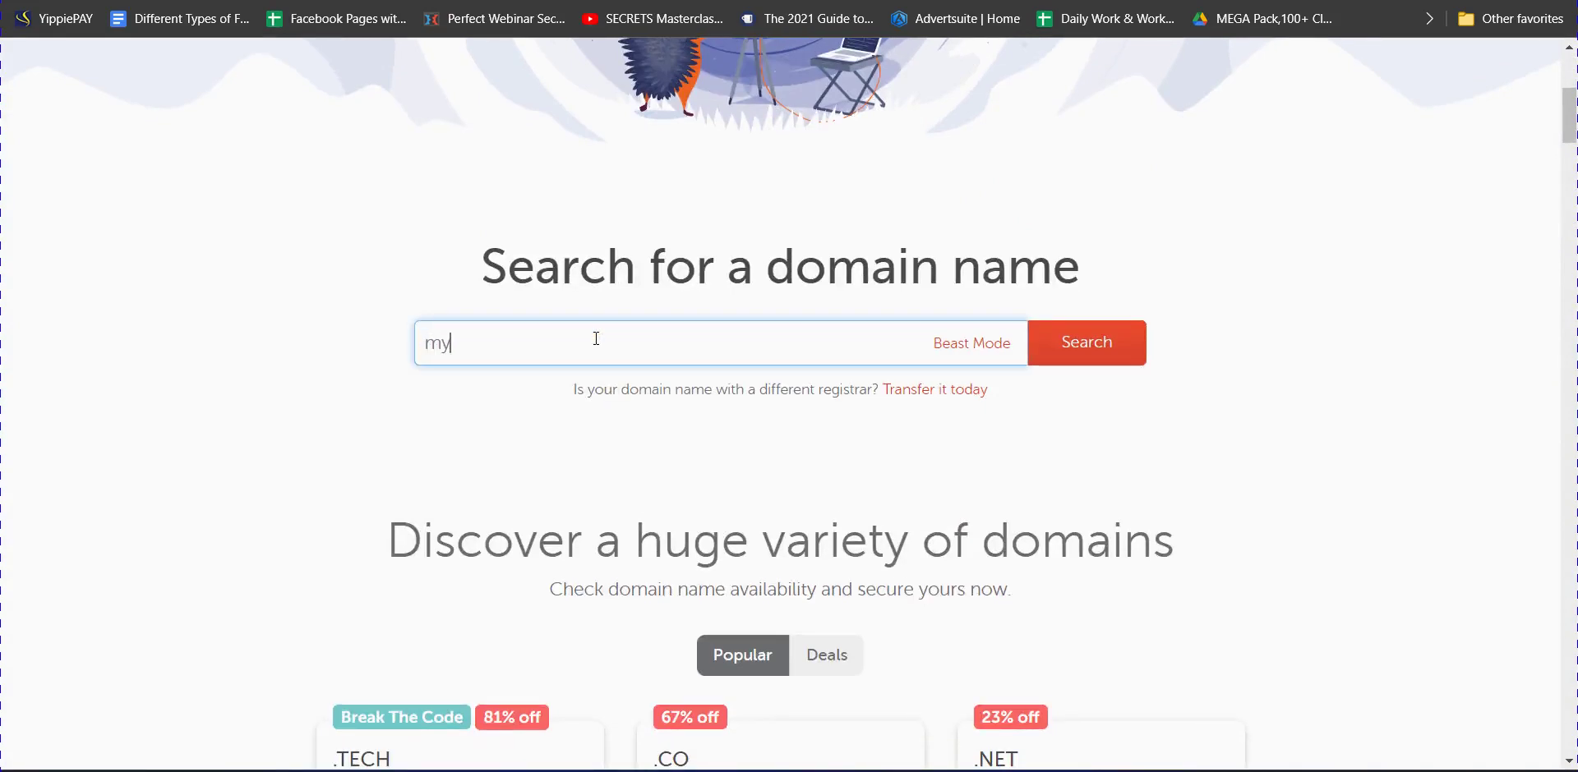
{"action": "type", "text": "newfunneldesign.com"}
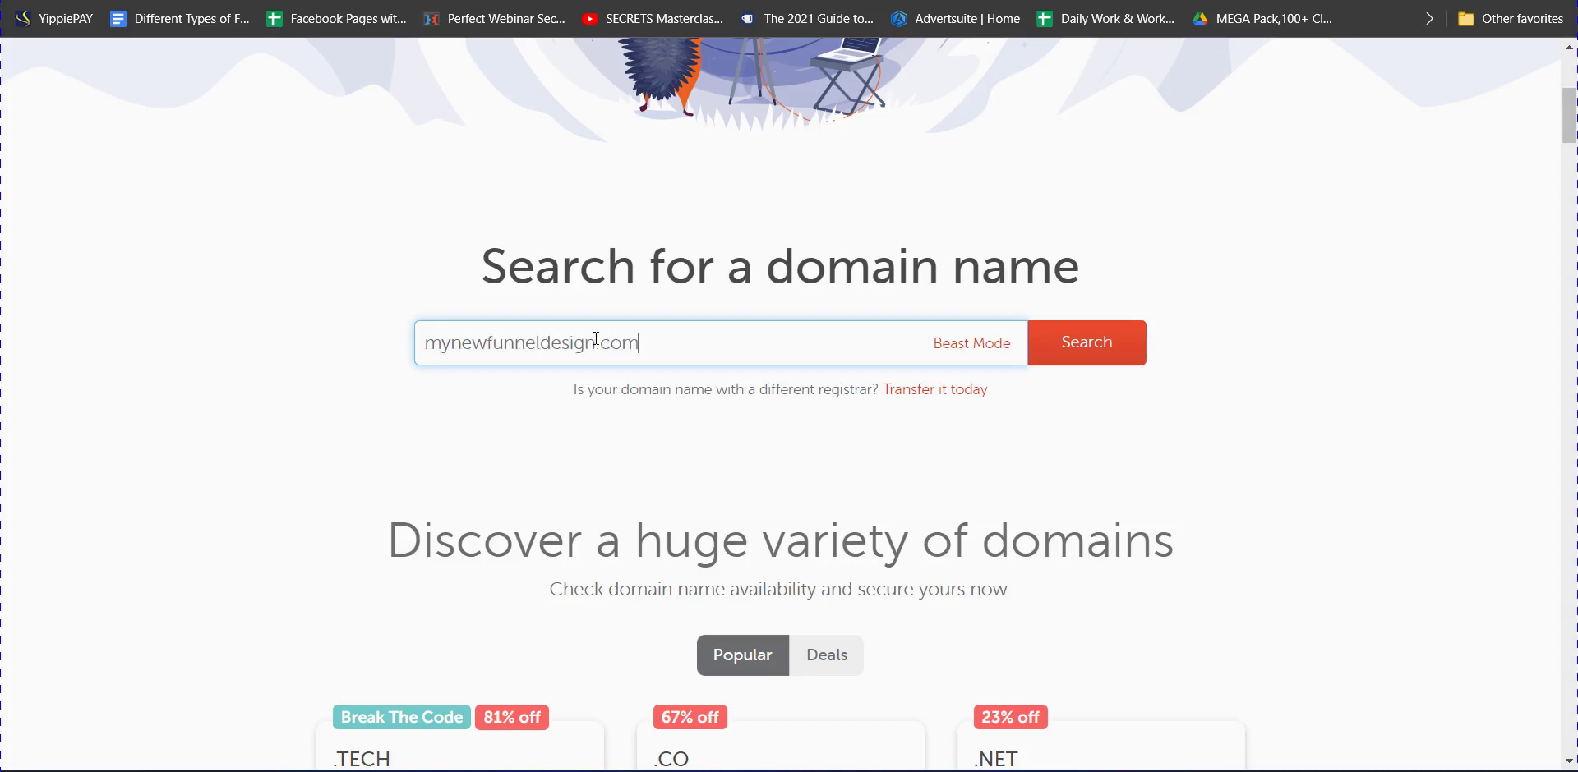
{"action": "key", "text": "Return"}
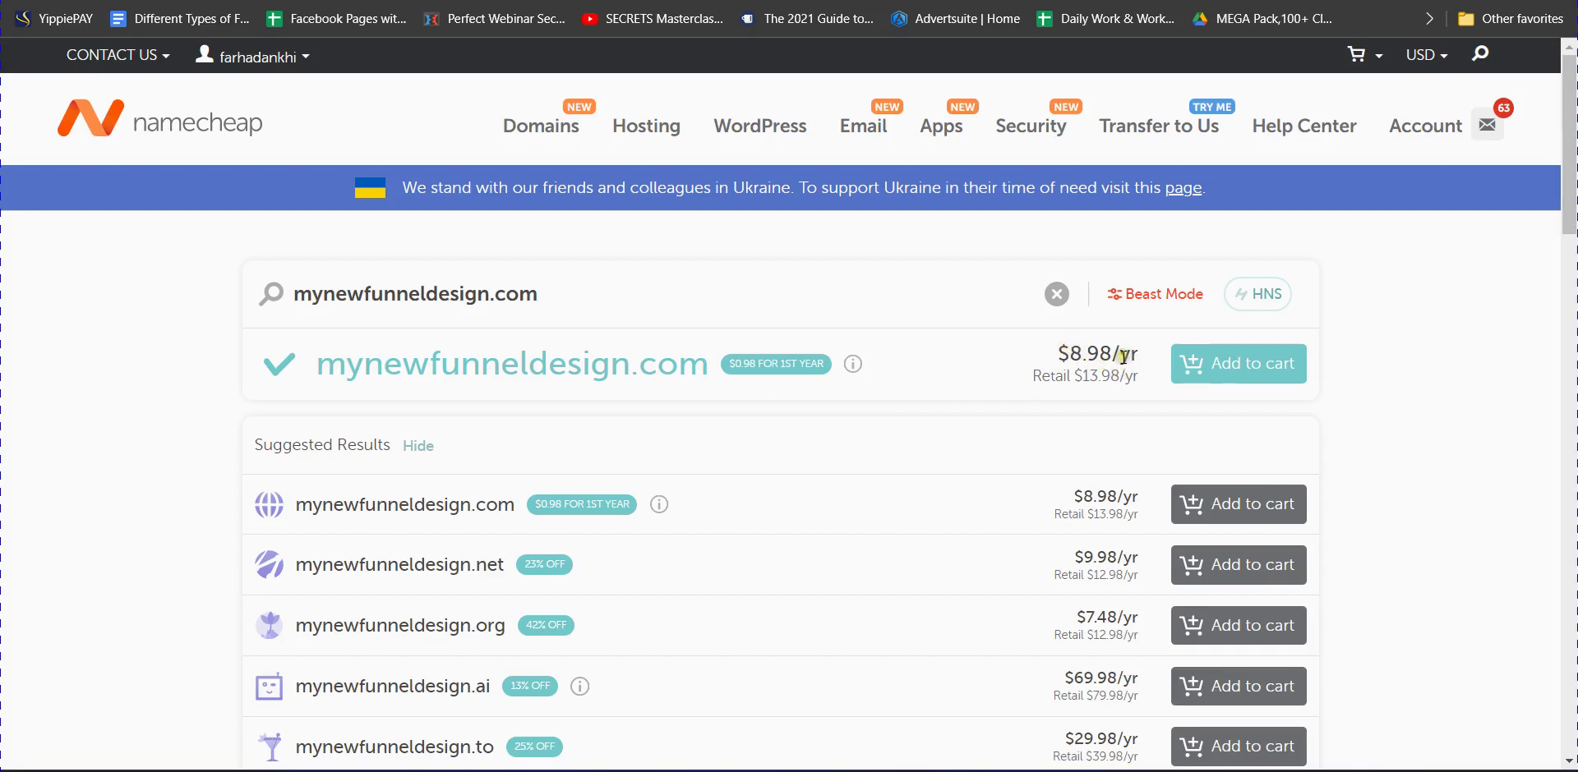
{"action": "left_click", "coordinate": [1248, 372]}
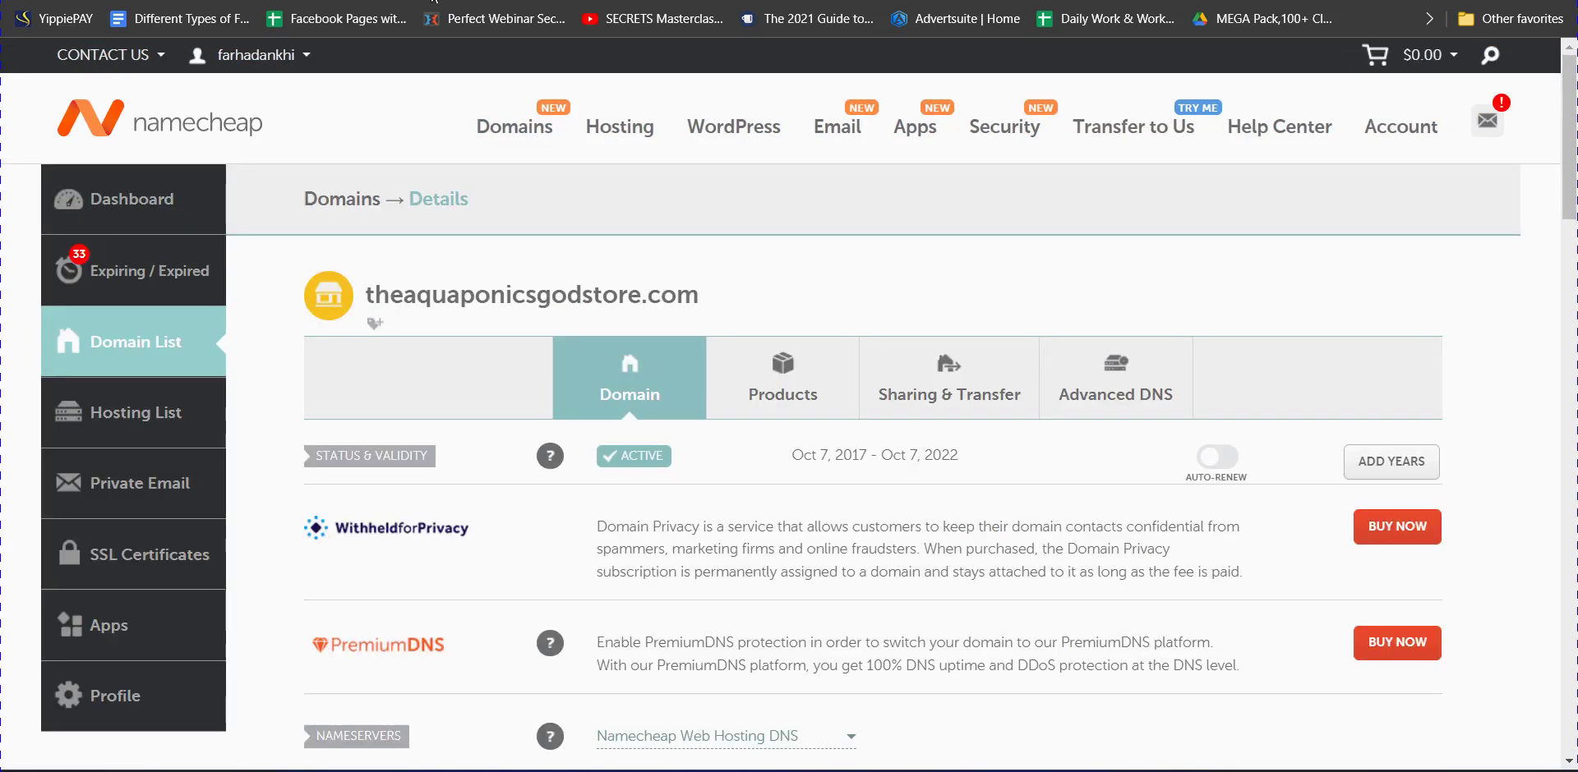
Step: Switch theaquaponicsgodstore.com's nameservers to Namecheap BasicDNS and confirm the change
{"action": "left_click_drag", "start_coordinate": [368, 295], "coordinate": [800, 286]}
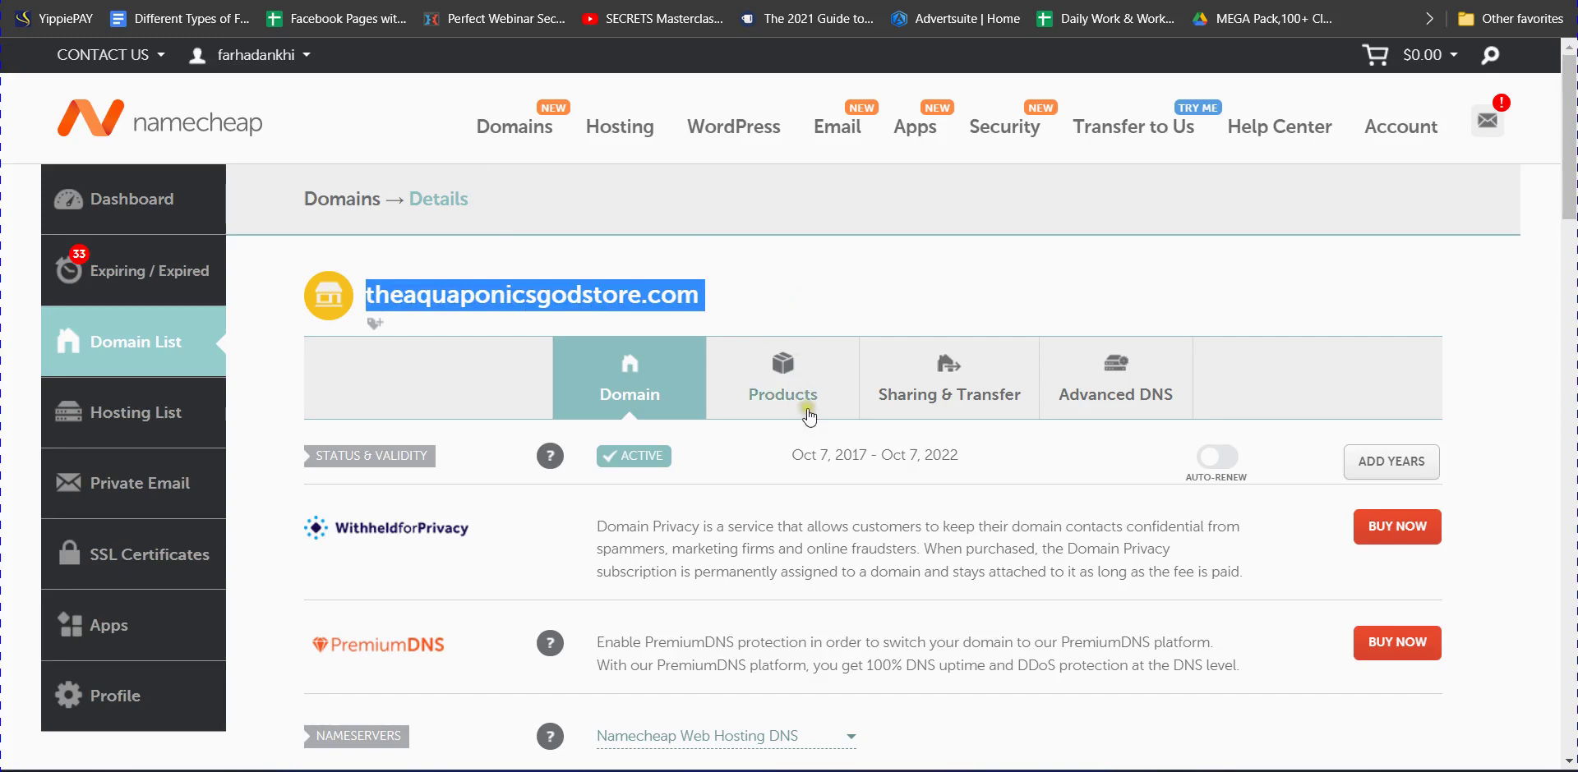
{"action": "scroll", "coordinate": [739, 317], "scroll_direction": "down", "scroll_amount": 3}
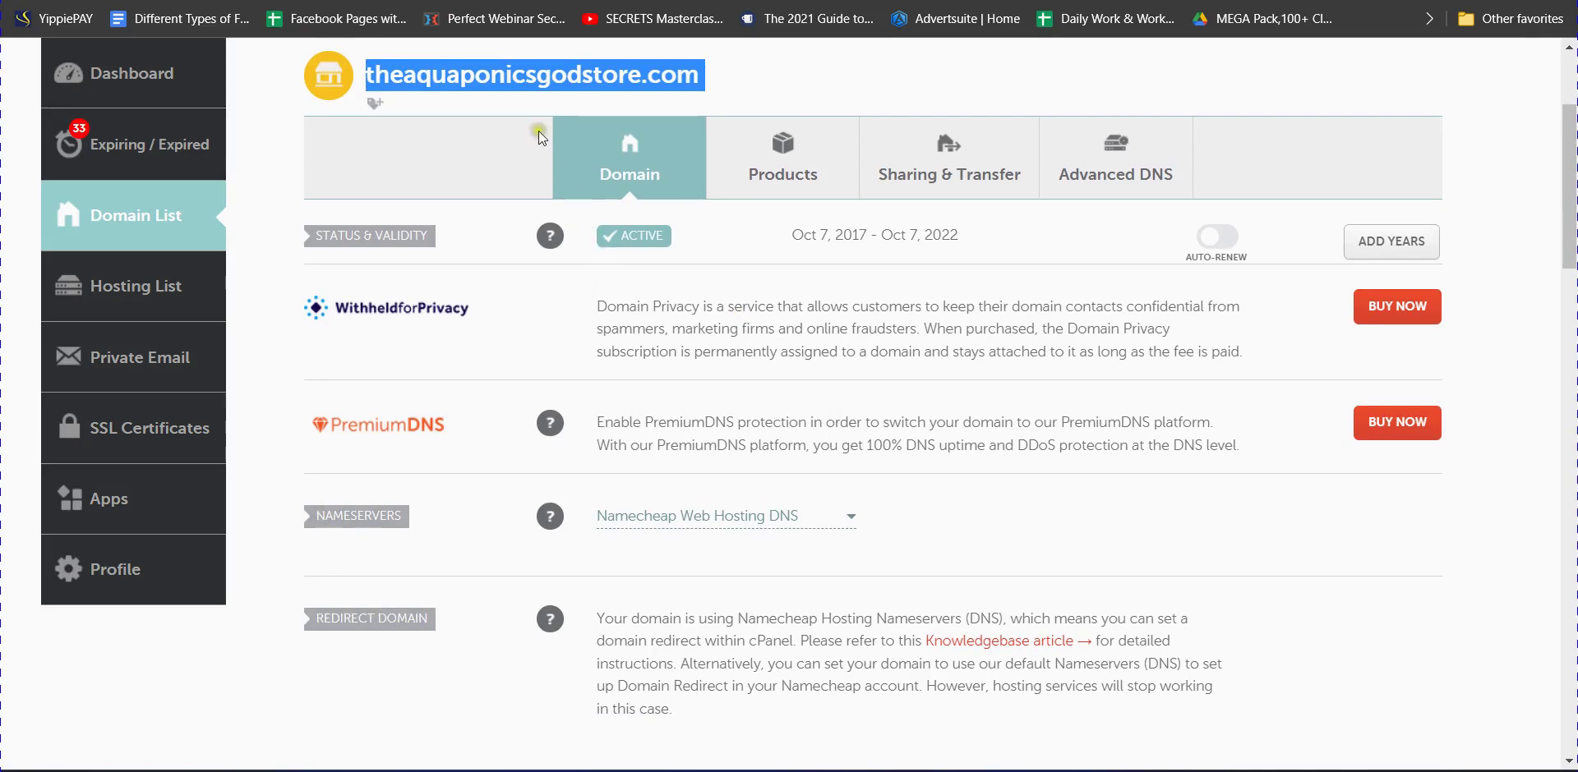
{"action": "scroll", "coordinate": [592, 230], "scroll_direction": "up", "scroll_amount": 3}
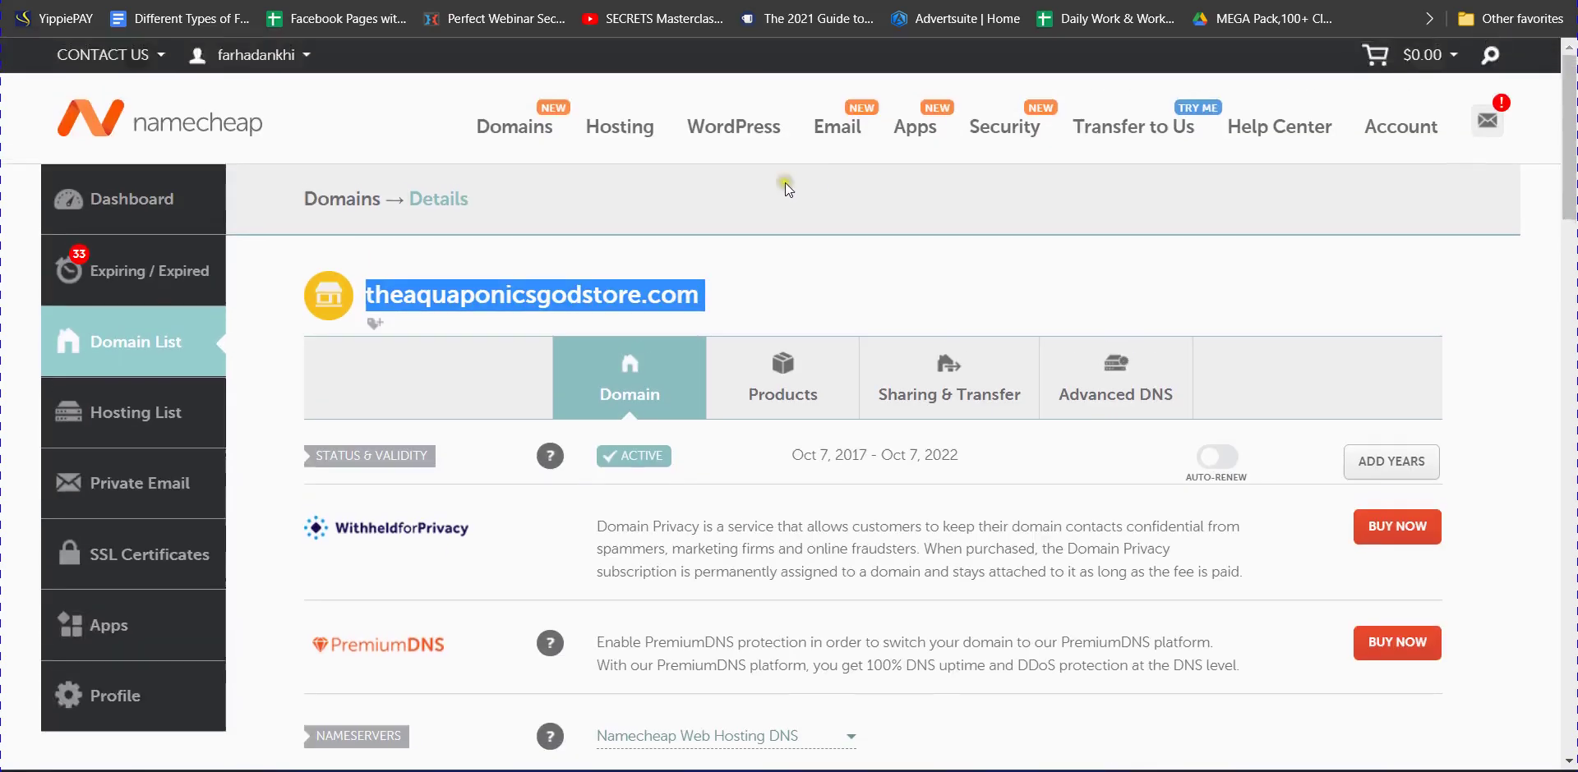
{"action": "left_click", "coordinate": [564, 279]}
{"action": "scroll", "coordinate": [465, 400], "scroll_direction": "down", "scroll_amount": 3}
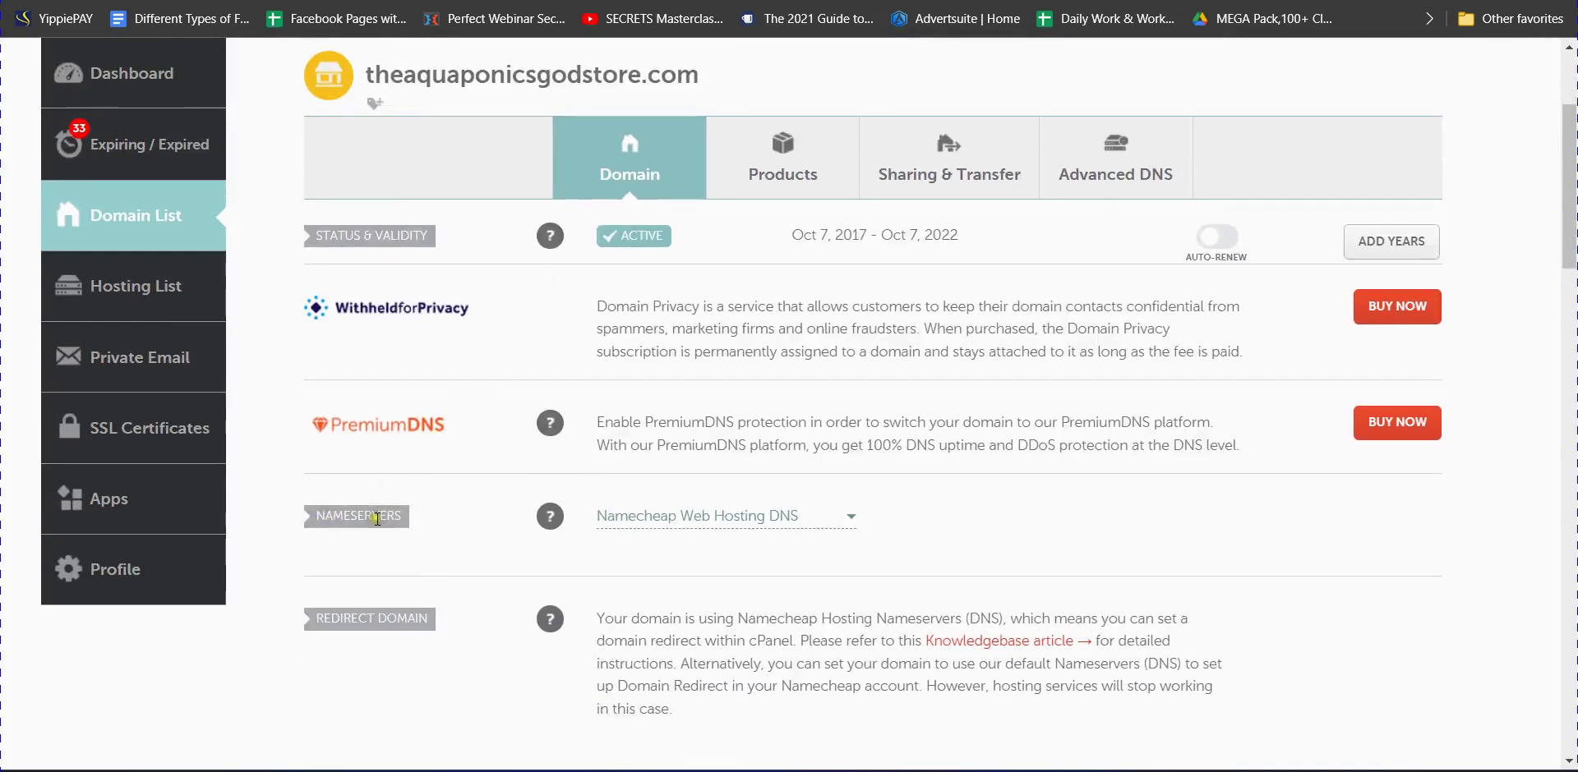
{"action": "left_click", "coordinate": [700, 516]}
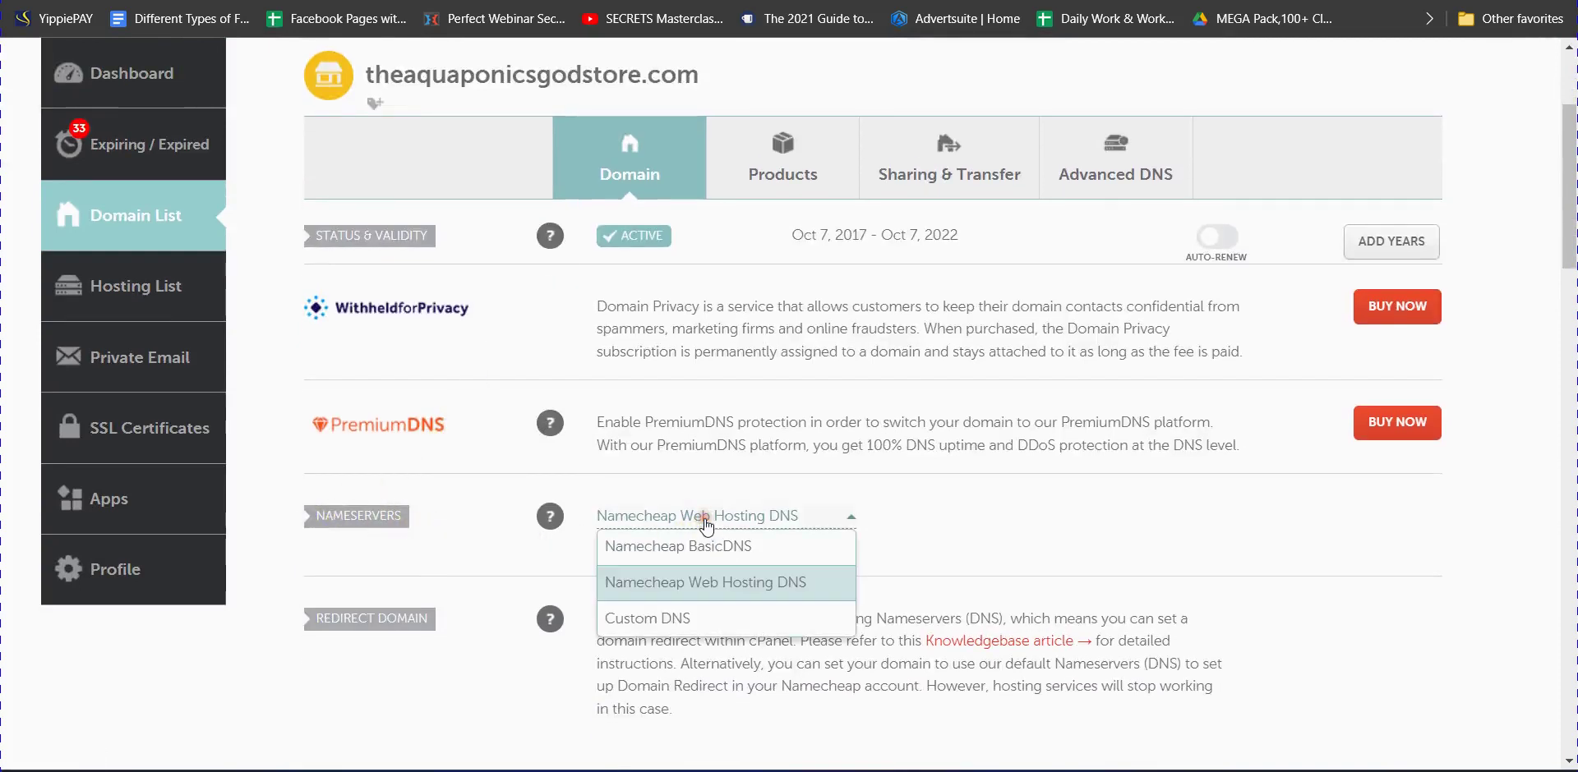
{"action": "left_click", "coordinate": [642, 549]}
{"action": "left_click", "coordinate": [670, 516]}
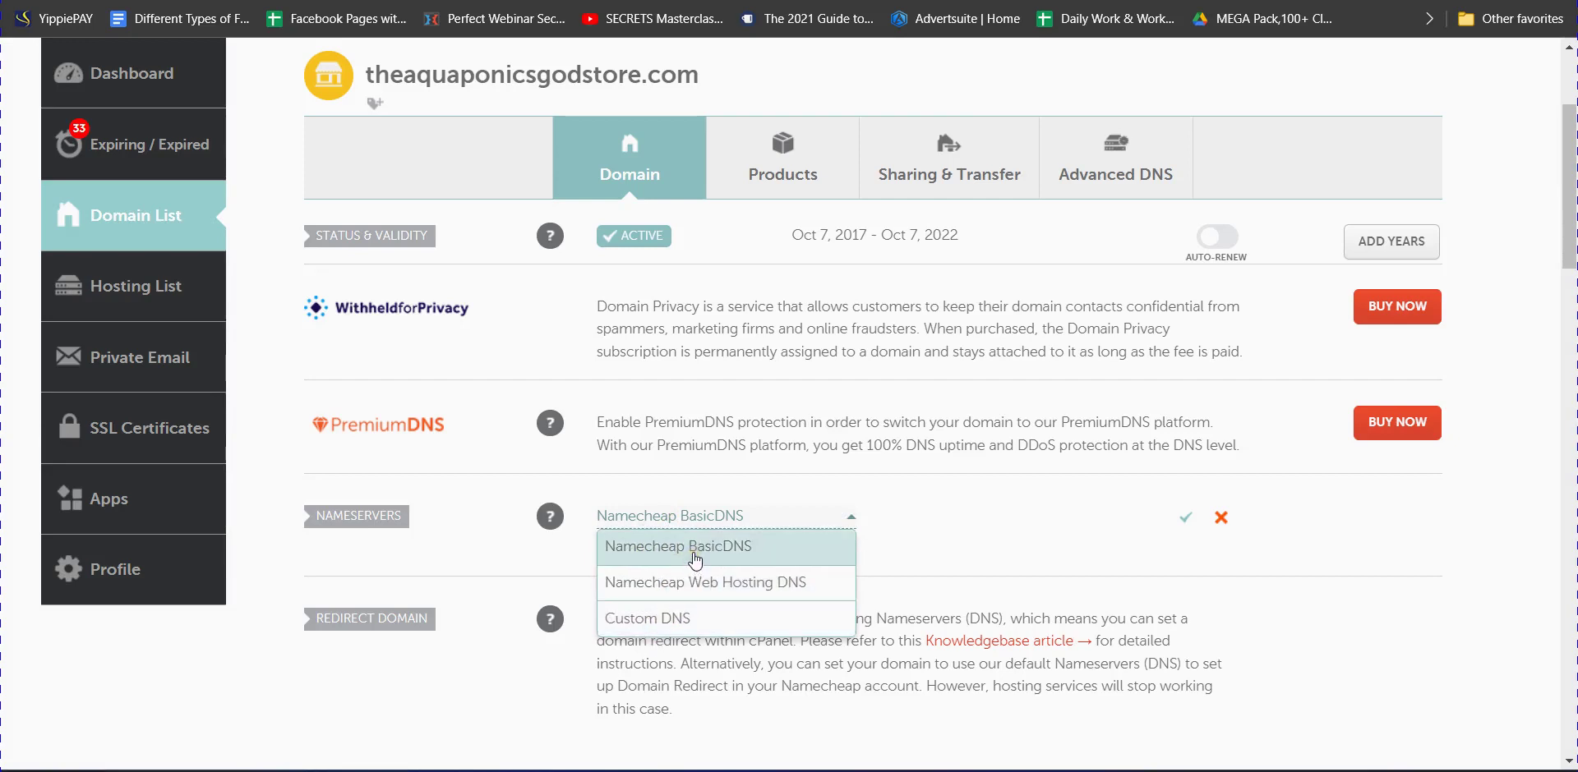
{"action": "left_click", "coordinate": [696, 550]}
{"action": "left_click", "coordinate": [1184, 518]}
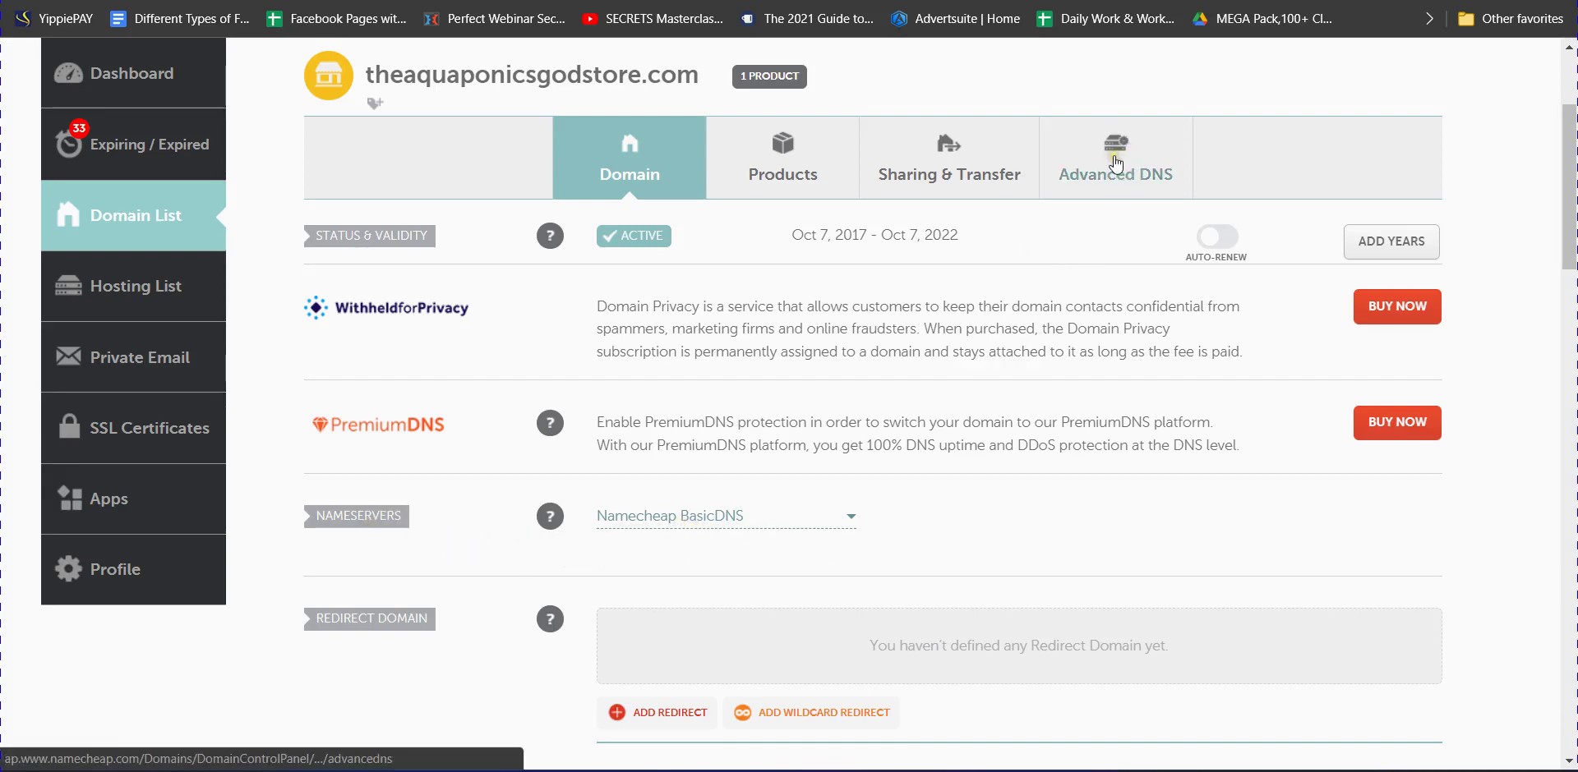
Step: Copy the domain name theaquaponicsgodstore.com from the Advanced DNS page and return to systeme.io
{"action": "left_click", "coordinate": [1115, 163]}
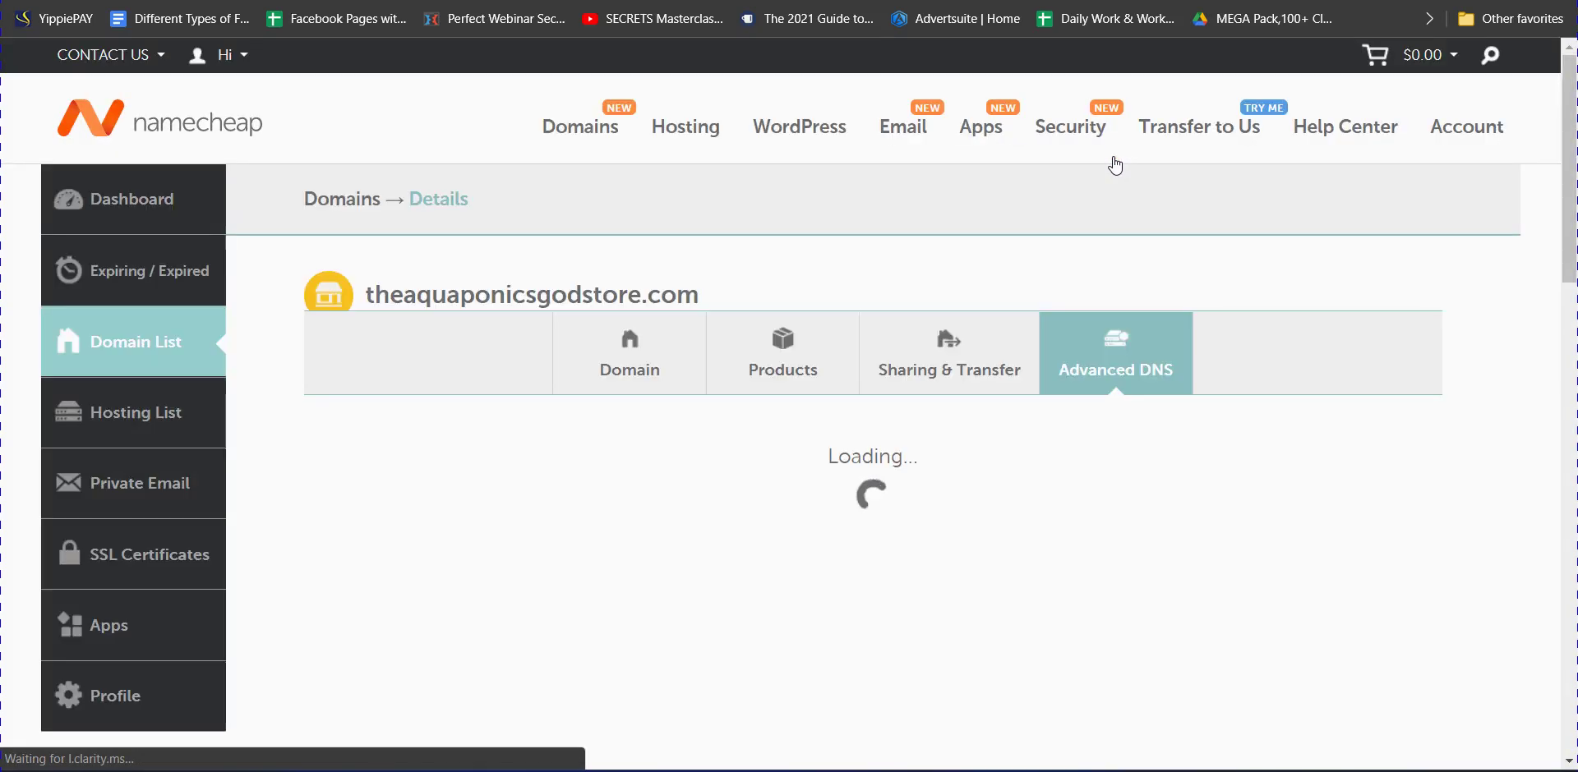
{"action": "scroll", "coordinate": [708, 491], "scroll_direction": "down", "scroll_amount": 3}
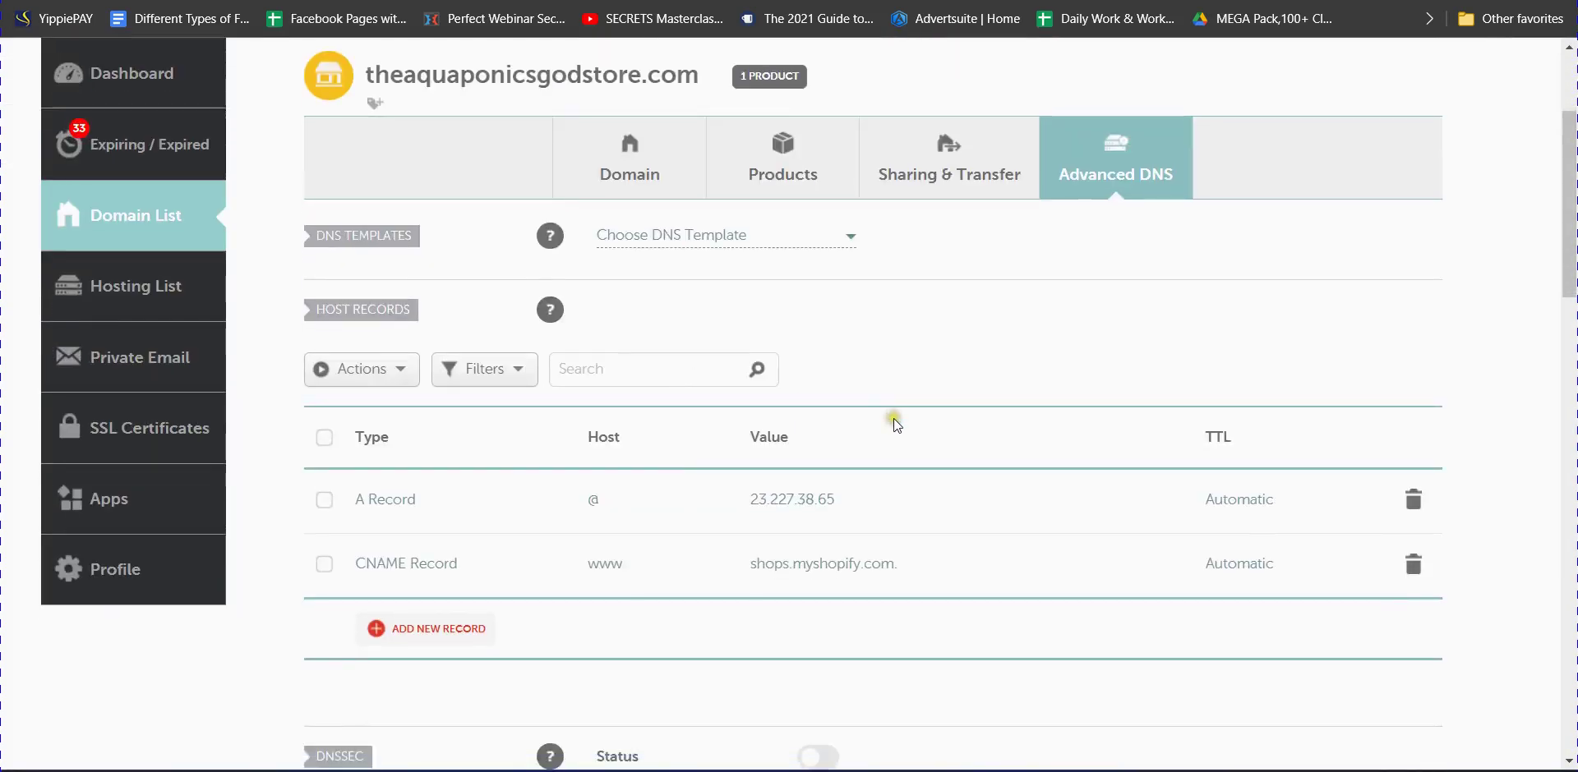
{"action": "scroll", "coordinate": [860, 465], "scroll_direction": "up", "scroll_amount": 2}
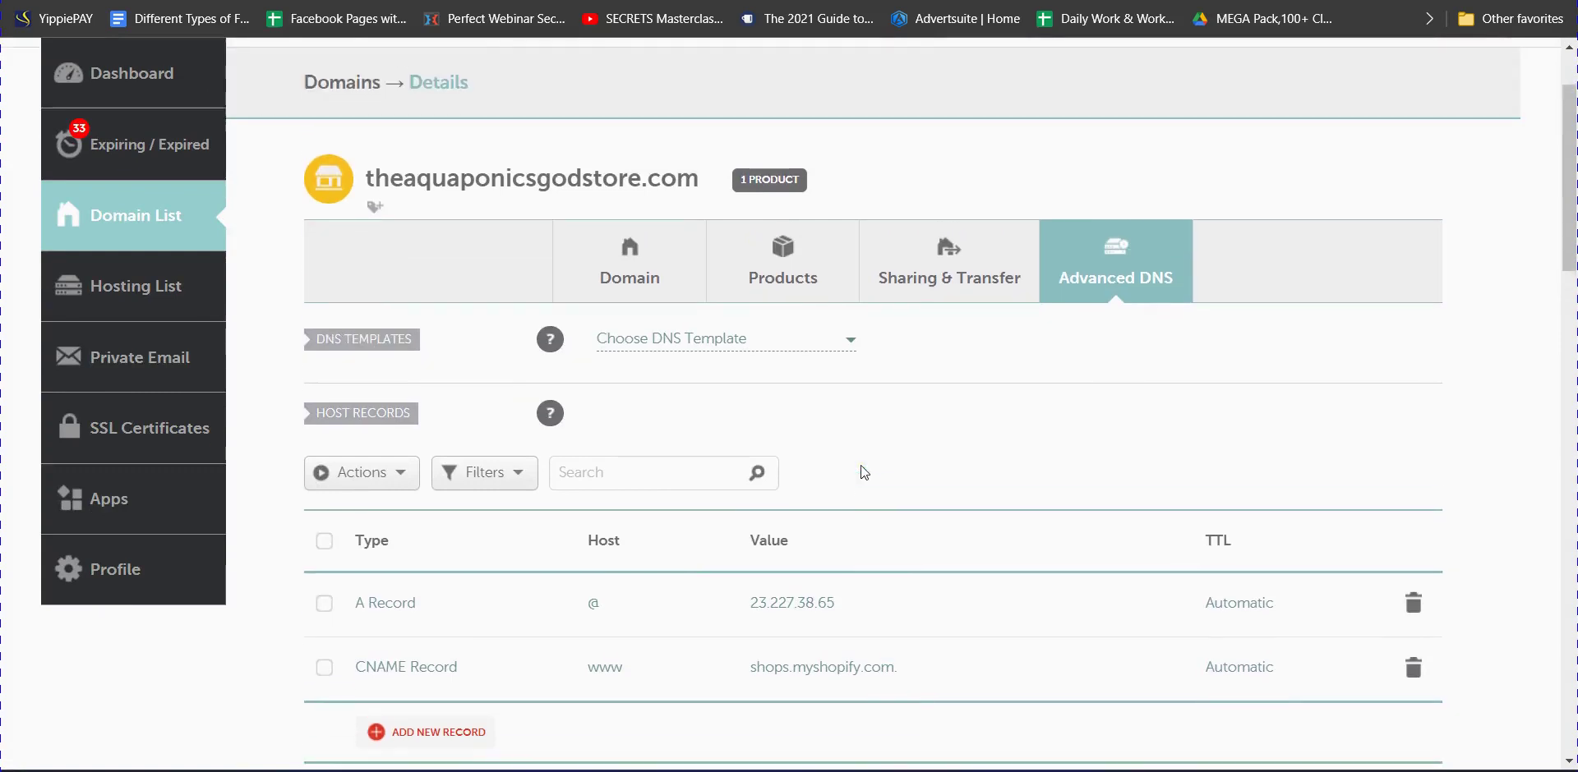
{"action": "left_click_drag", "start_coordinate": [365, 184], "coordinate": [697, 194]}
{"action": "right_click", "coordinate": [672, 182]}
{"action": "left_click", "coordinate": [734, 204]}
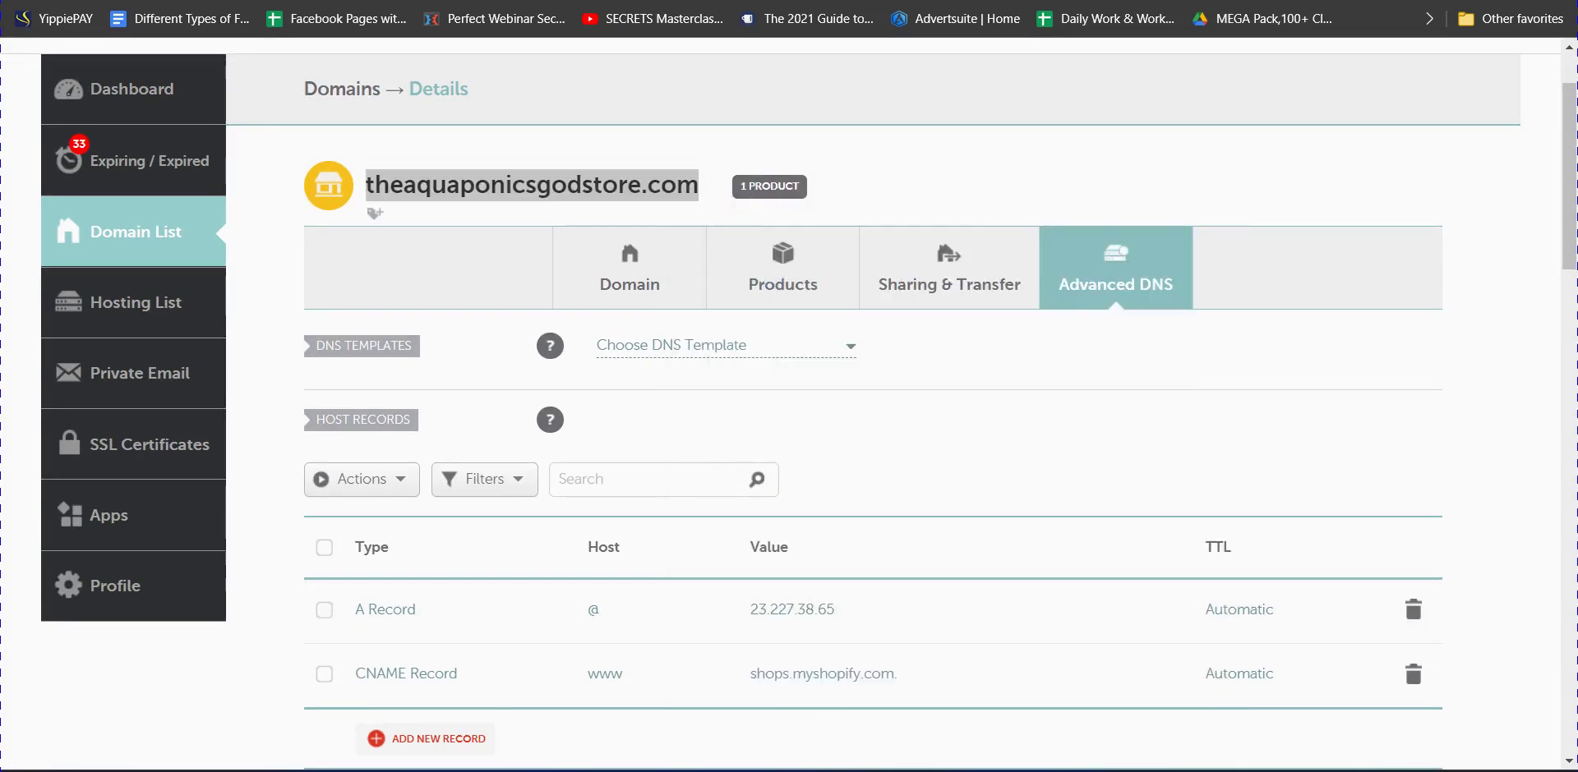
{"action": "left_click", "coordinate": [944, 702]}
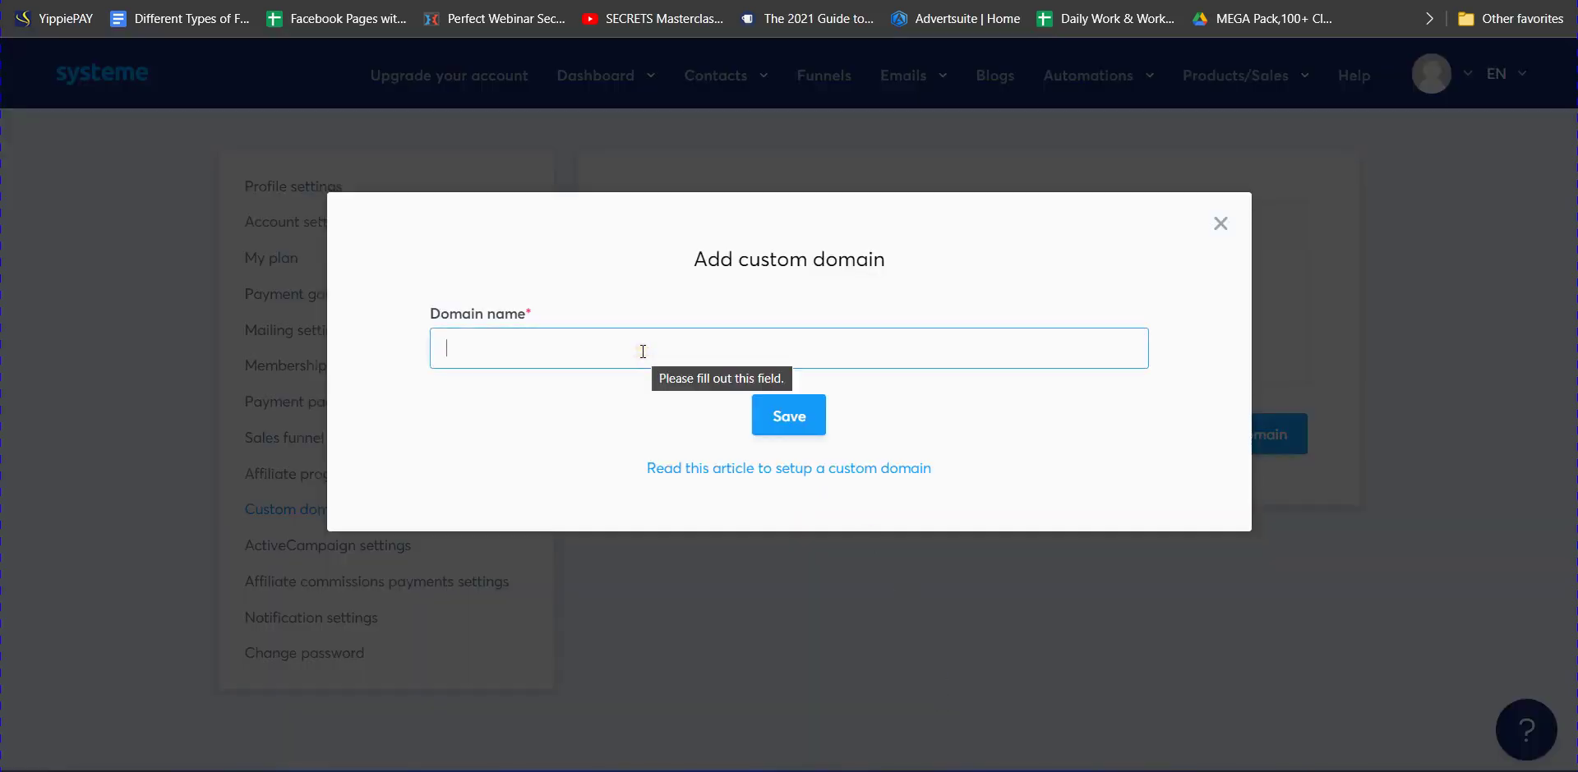
{"action": "key", "text": "ctrl+v"}
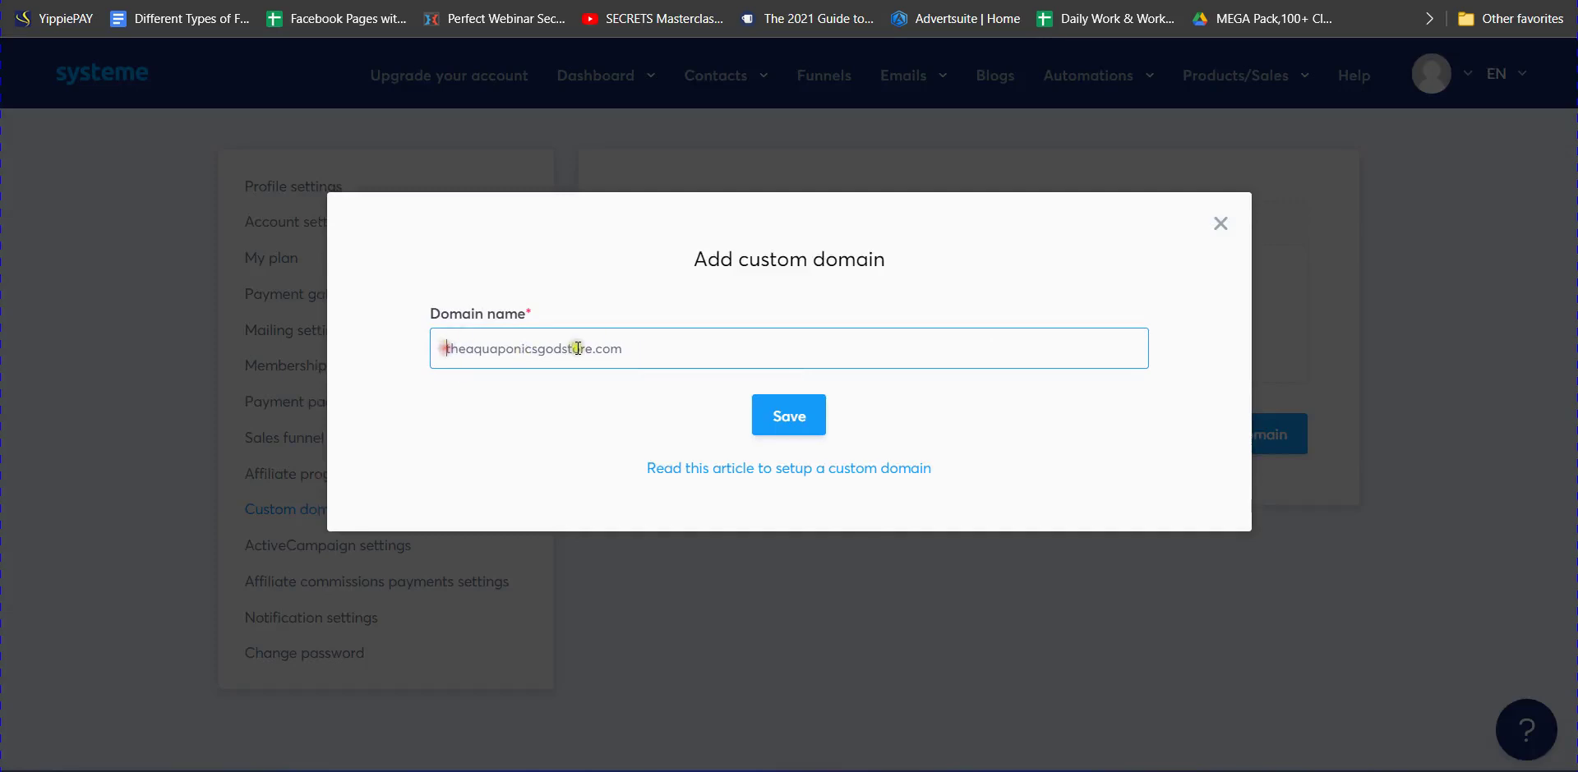
{"action": "type", "text": "www."}
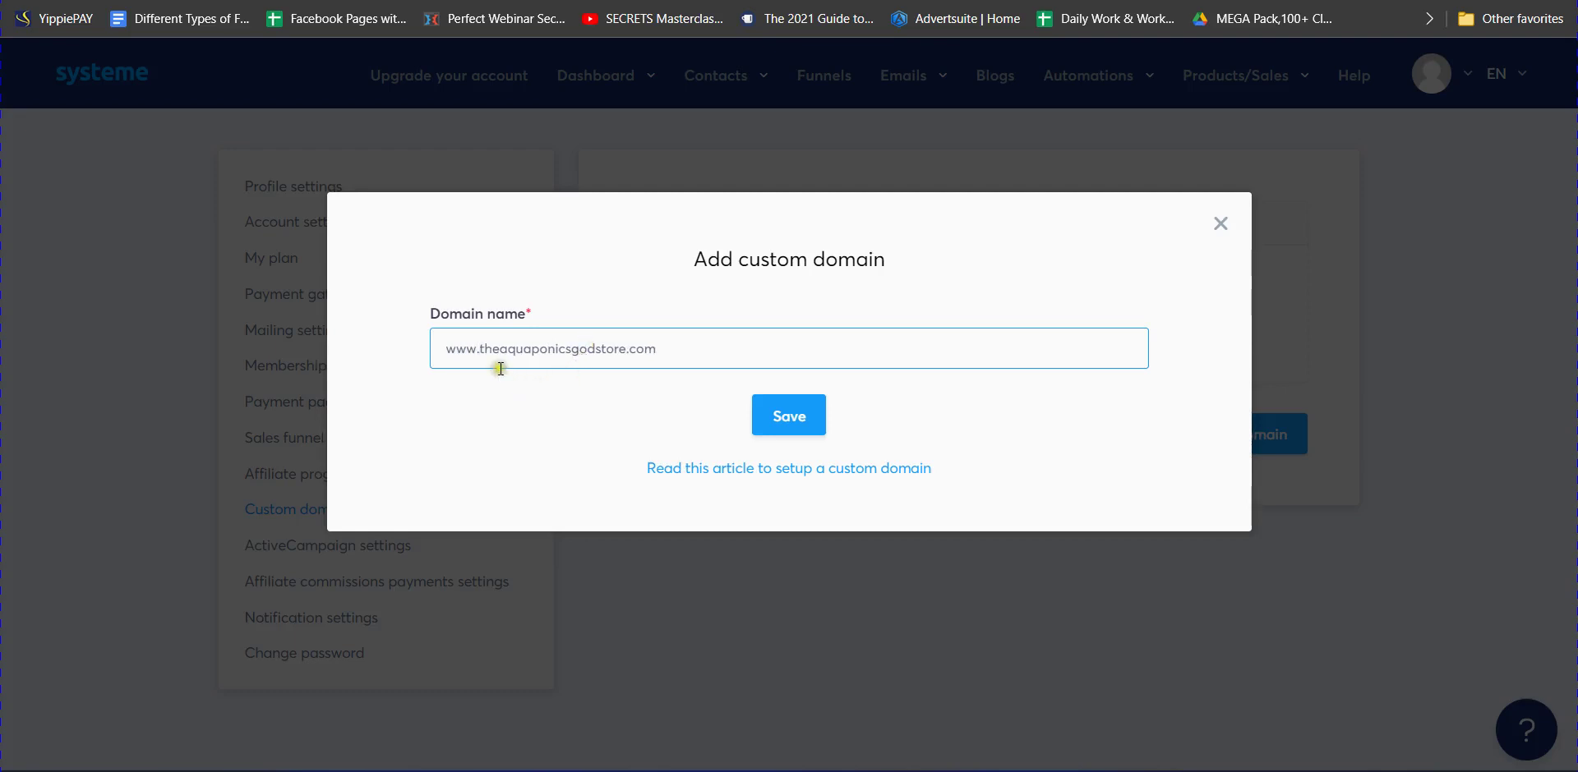
{"action": "key", "text": "BackSpace"}
{"action": "key", "text": "BackSpace"}
{"action": "key", "text": "BackSpace"}
{"action": "key", "text": "BackSpace"}
{"action": "type", "text": "info."}
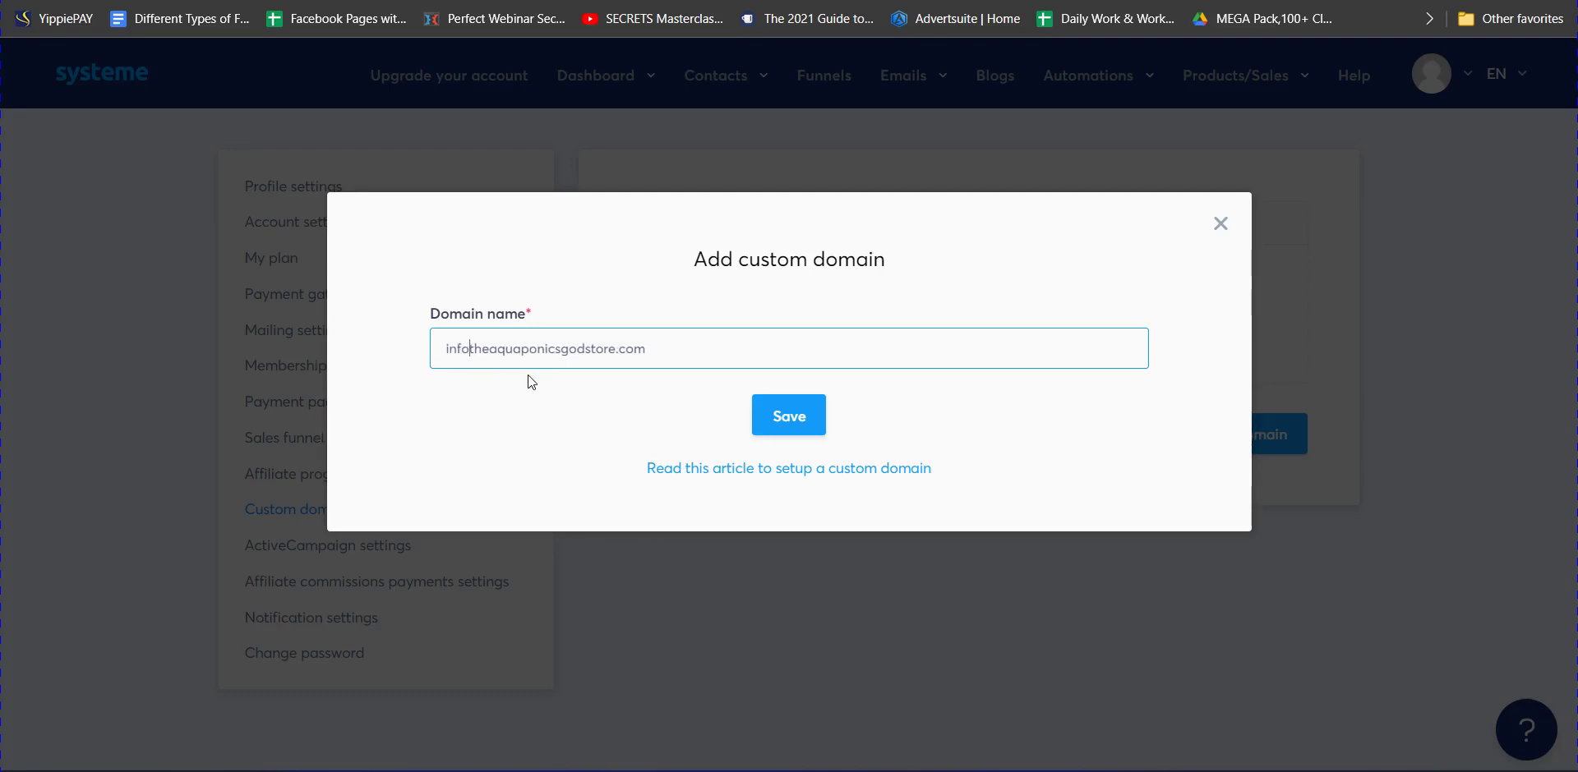
{"action": "key", "text": "BackSpace"}
{"action": "key", "text": "BackSpace"}
{"action": "key", "text": "BackSpace"}
{"action": "key", "text": "BackSpace"}
{"action": "key", "text": "BackSpace"}
{"action": "type", "text": "funnel."}
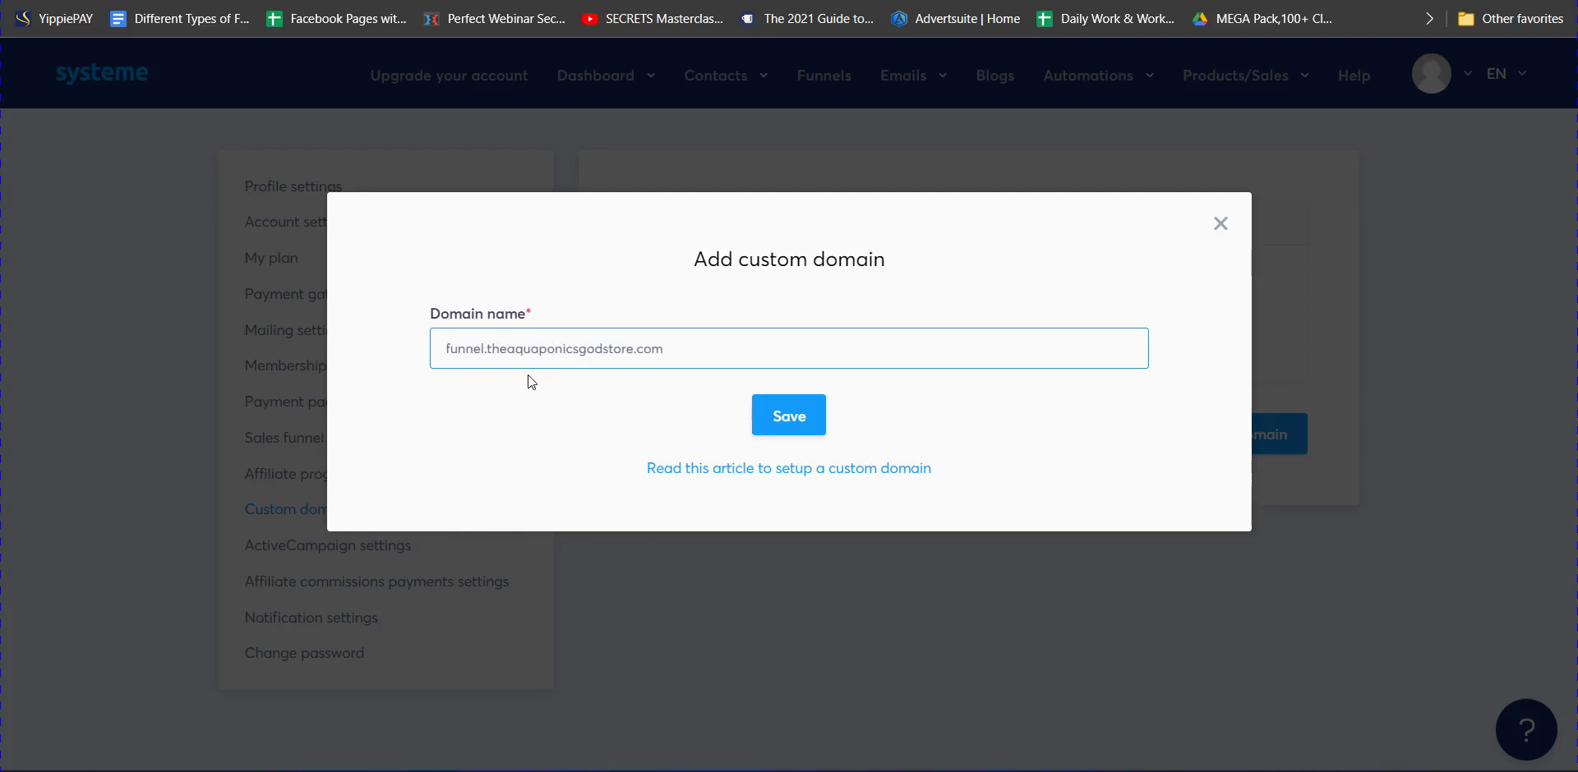
{"action": "key", "text": "BackSpace"}
{"action": "key", "text": "BackSpace"}
{"action": "key", "text": "BackSpace"}
{"action": "key", "text": "BackSpace"}
{"action": "key", "text": "BackSpace"}
{"action": "key", "text": "BackSpace"}
{"action": "key", "text": "BackSpace"}
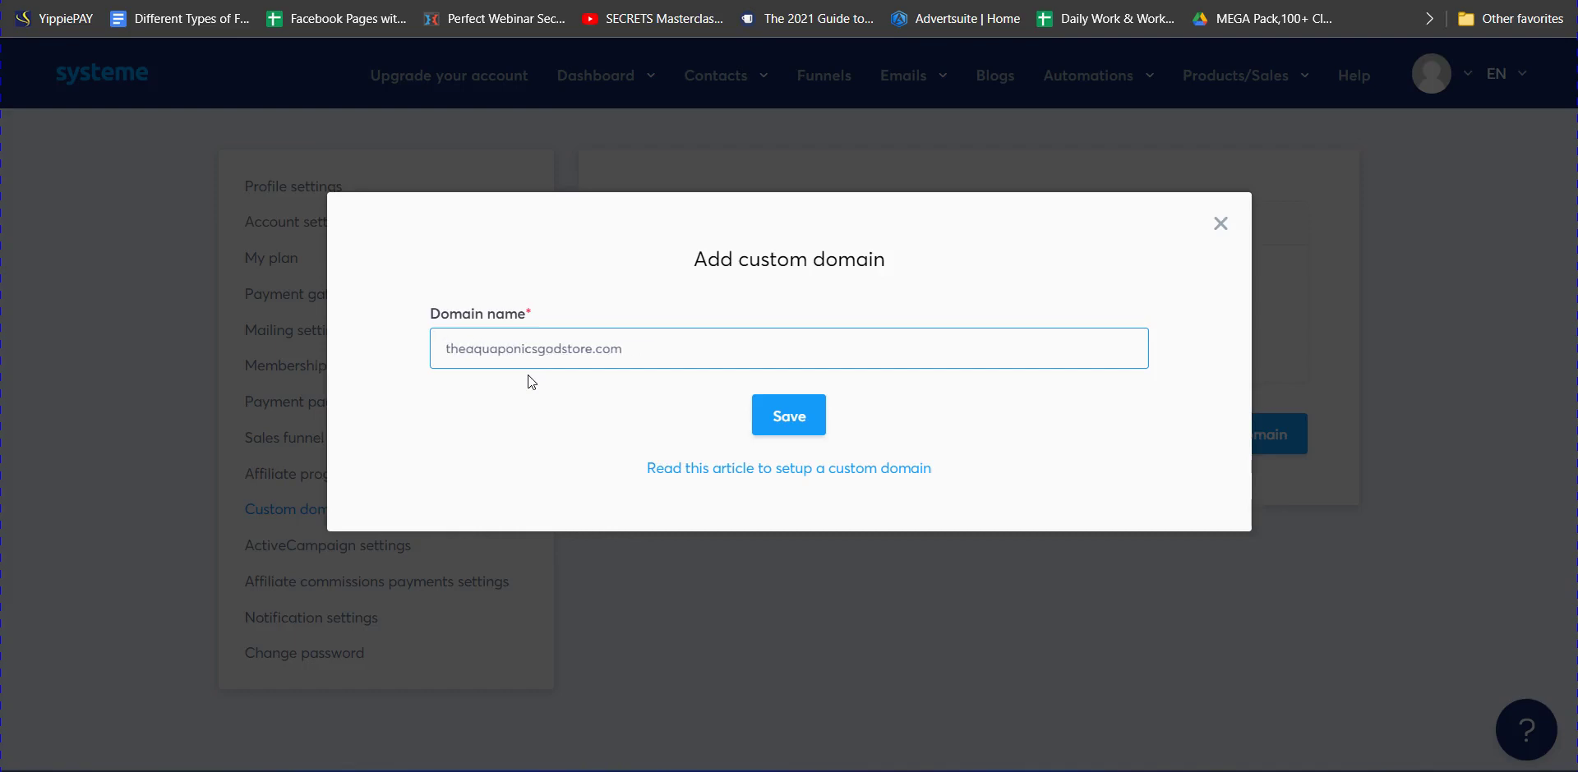
{"action": "type", "text": "www."}
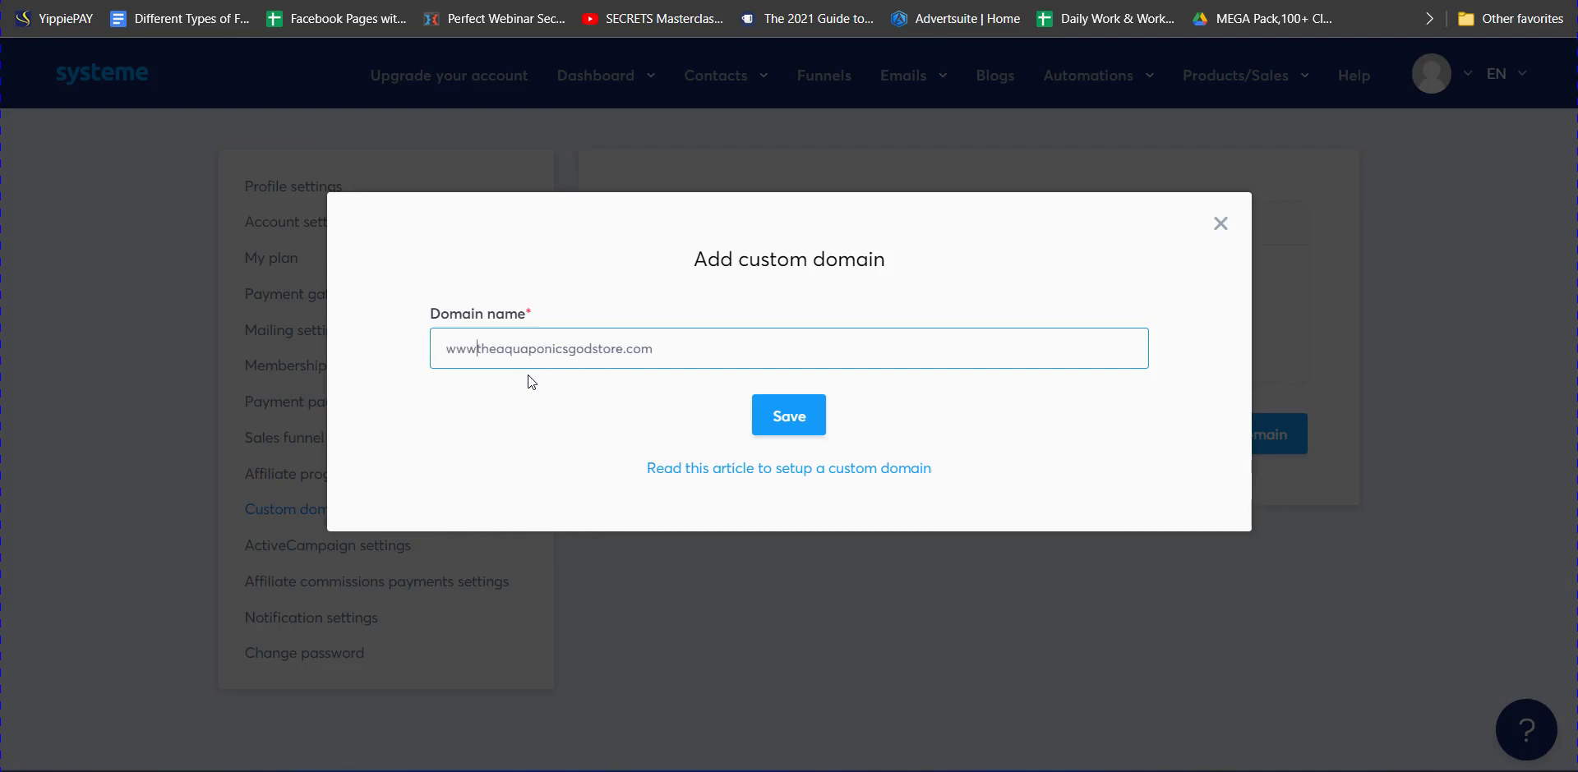
{"action": "left_click", "coordinate": [787, 417]}
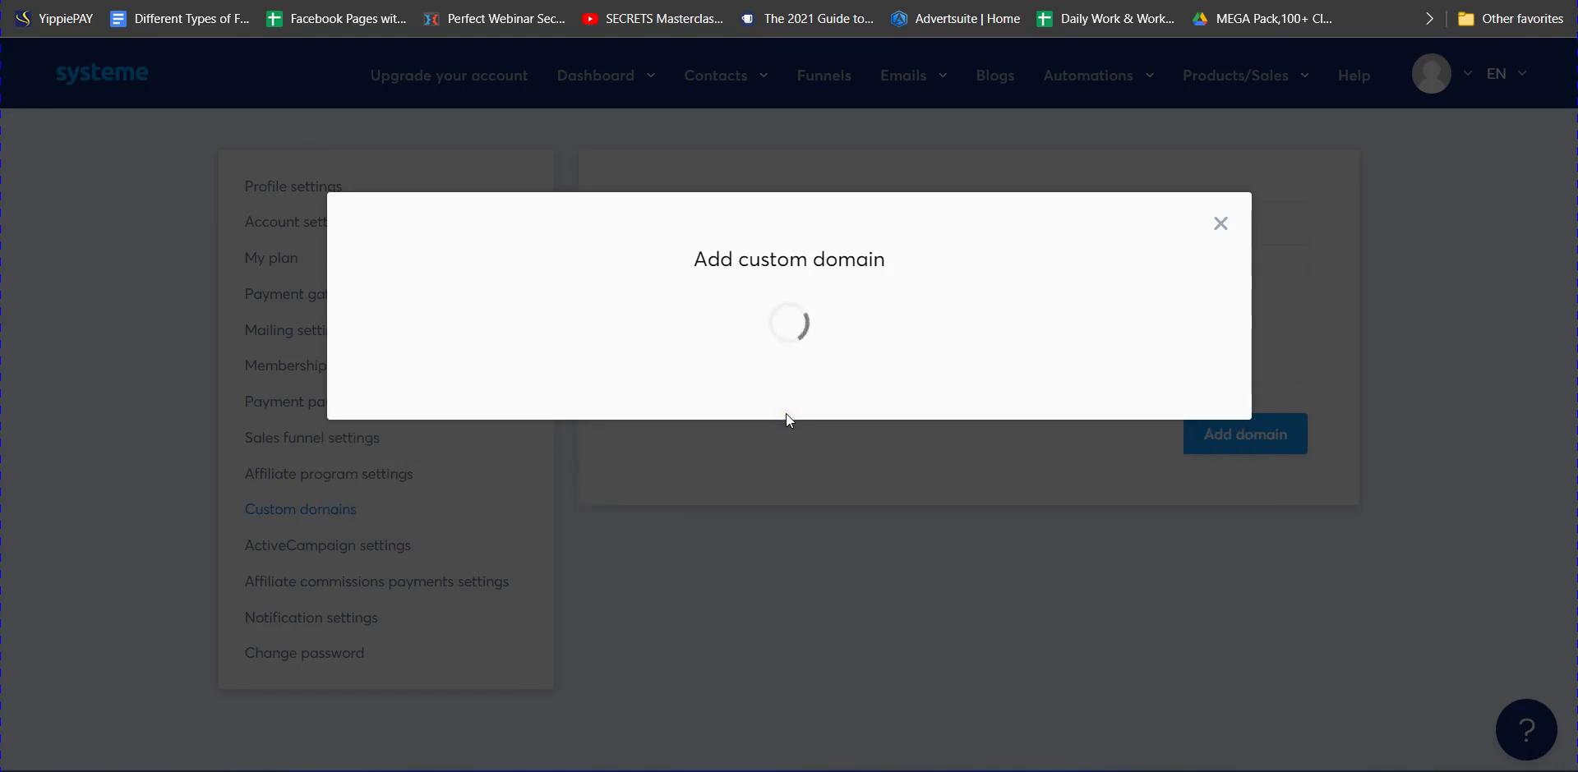
Step: Let systeme.io list the two required CNAME records, then bring Namecheap's Advanced DNS page forward
{"action": "left_click", "coordinate": [781, 381]}
{"action": "left_click", "coordinate": [783, 408]}
{"action": "left_click", "coordinate": [612, 335]}
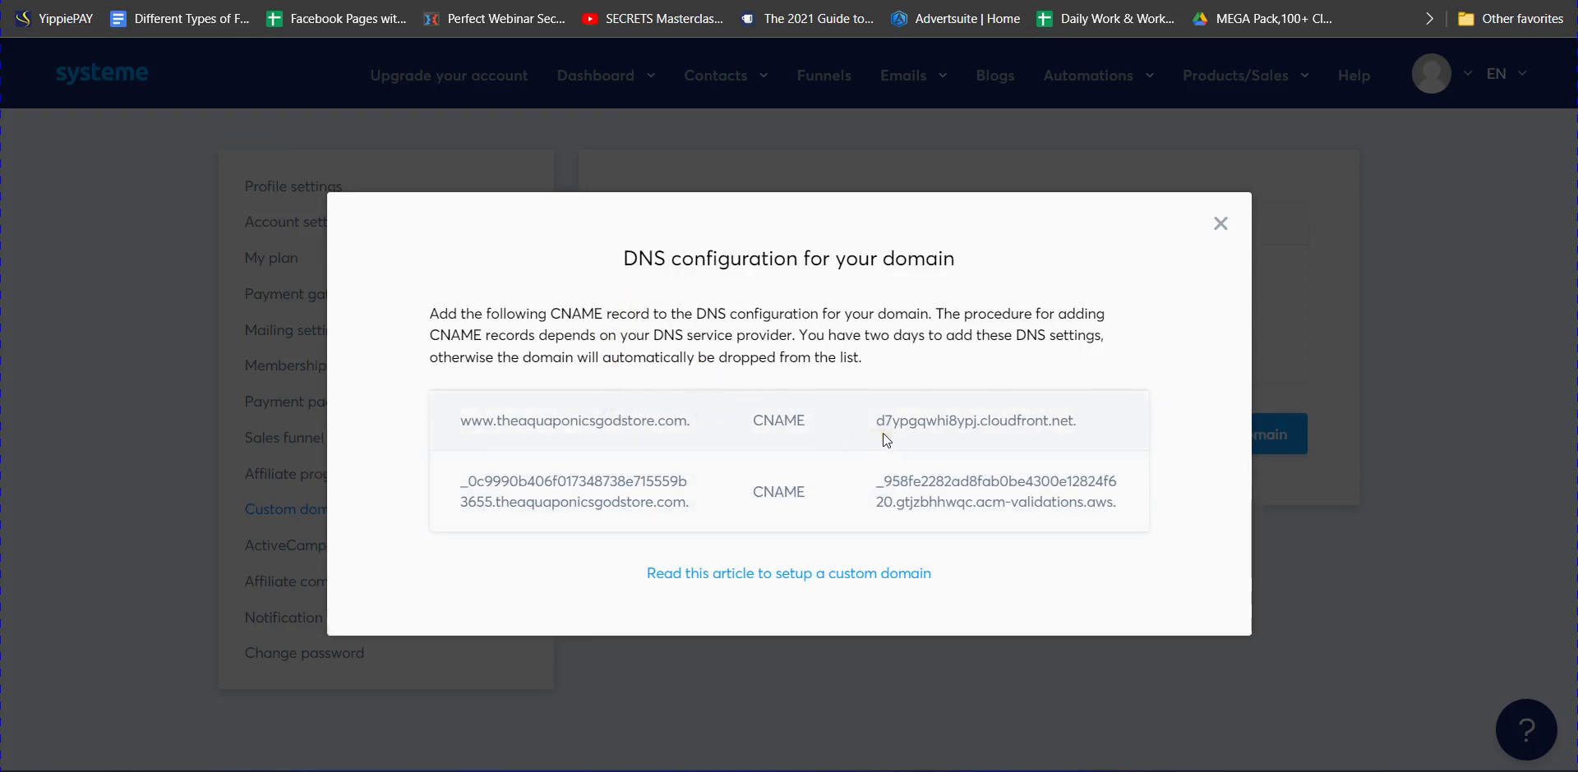
{"action": "left_click", "coordinate": [776, 623]}
{"action": "mouse_move", "coordinate": [813, 766]}
{"action": "left_click", "coordinate": [715, 706]}
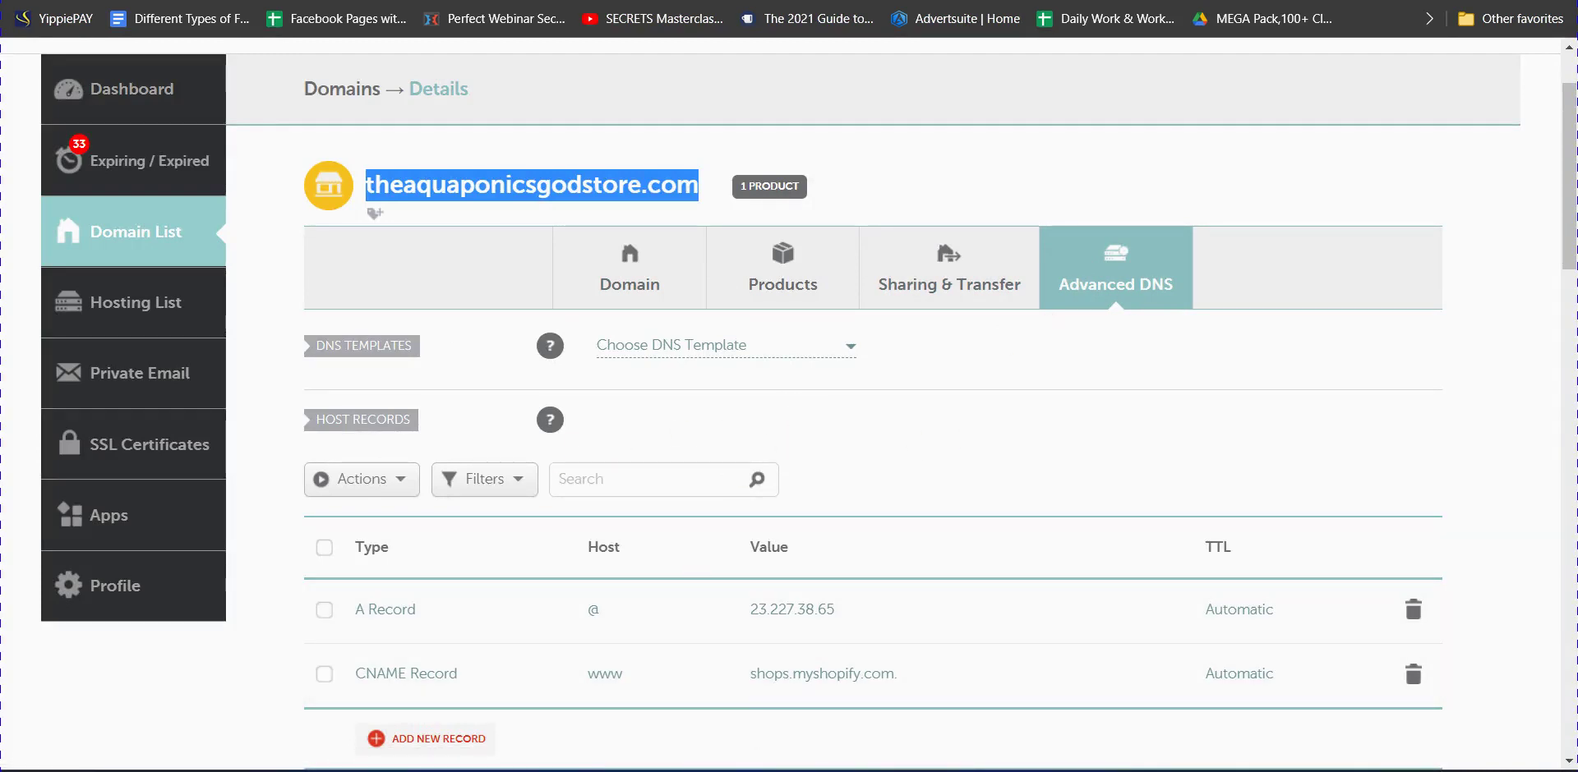
Step: Delete the existing A record and the old www CNAME record in Namecheap
{"action": "left_click", "coordinate": [924, 725]}
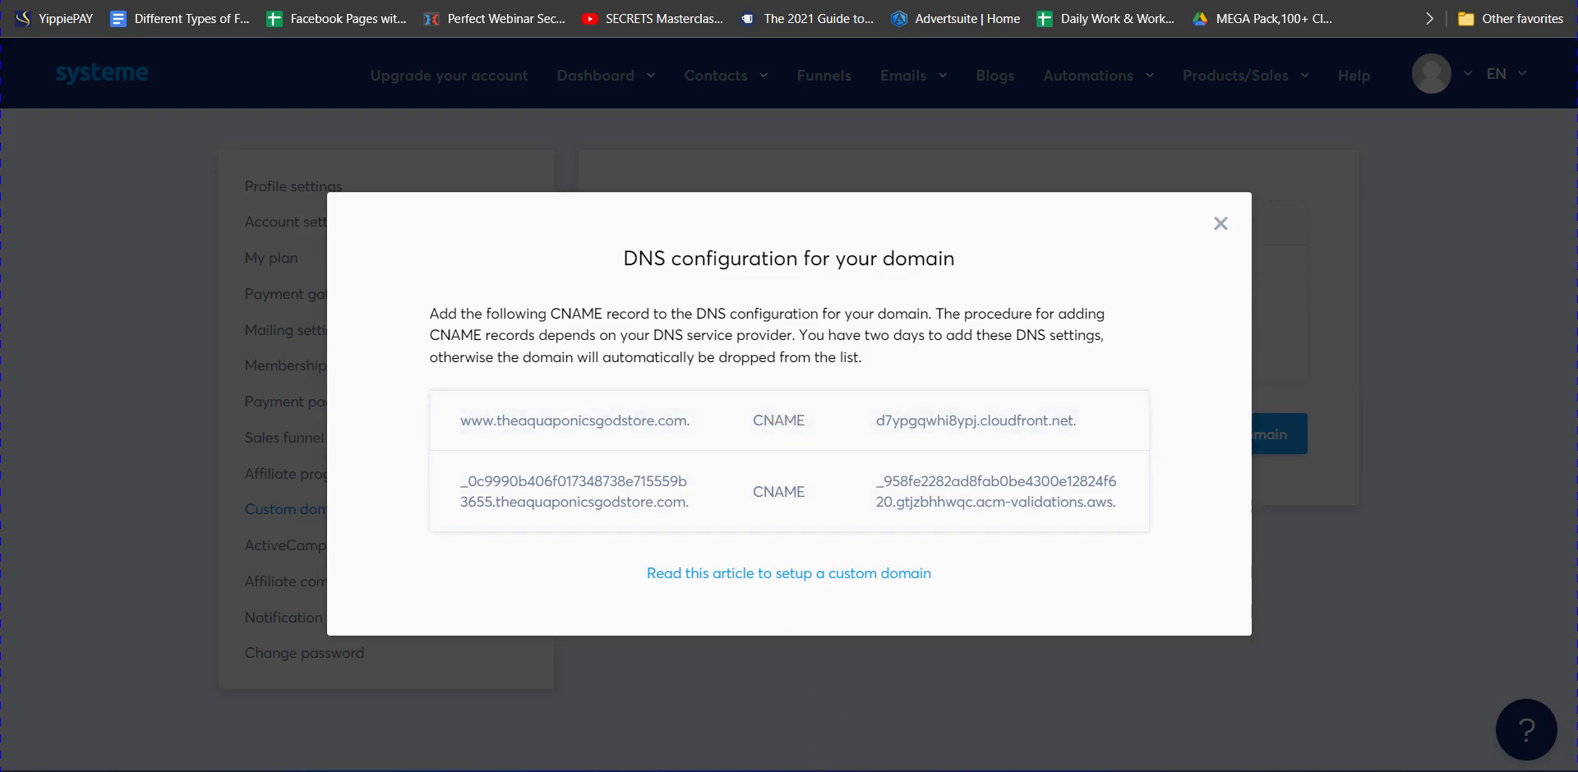
{"action": "left_click", "coordinate": [714, 707]}
{"action": "scroll", "coordinate": [605, 511], "scroll_direction": "down", "scroll_amount": 2}
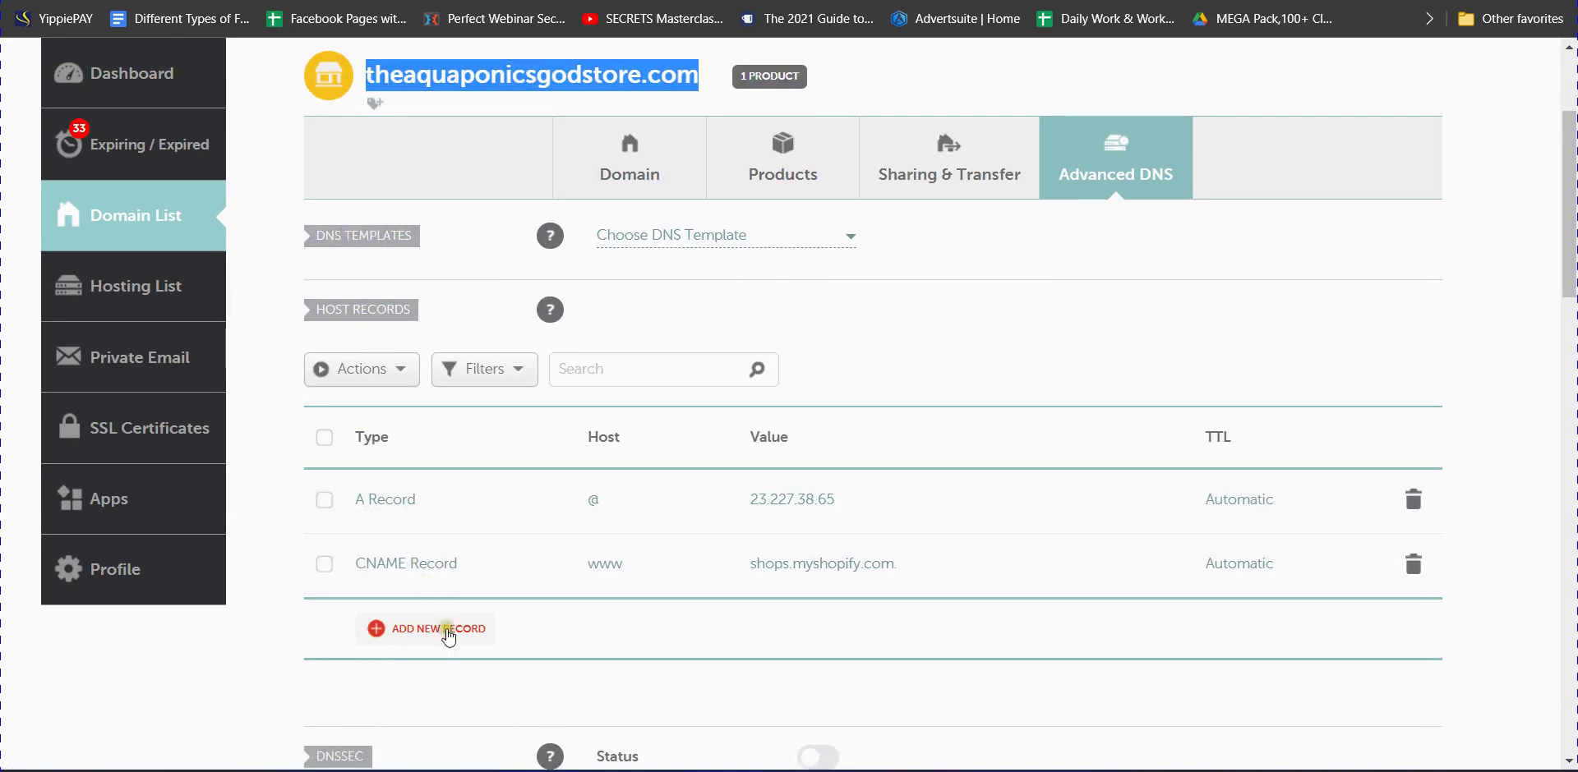
{"action": "left_click", "coordinate": [1412, 499]}
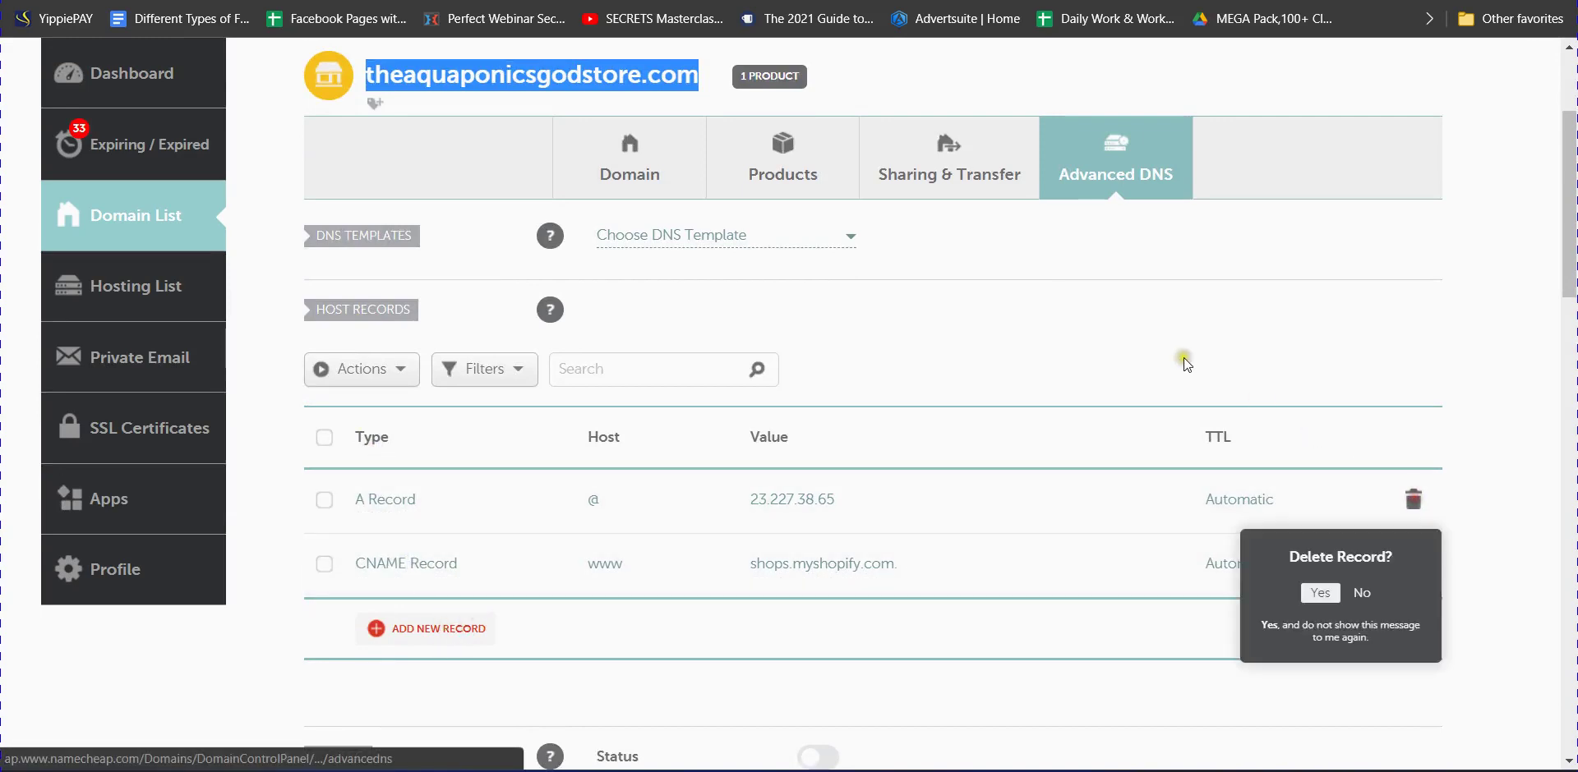
{"action": "left_click", "coordinate": [1318, 593]}
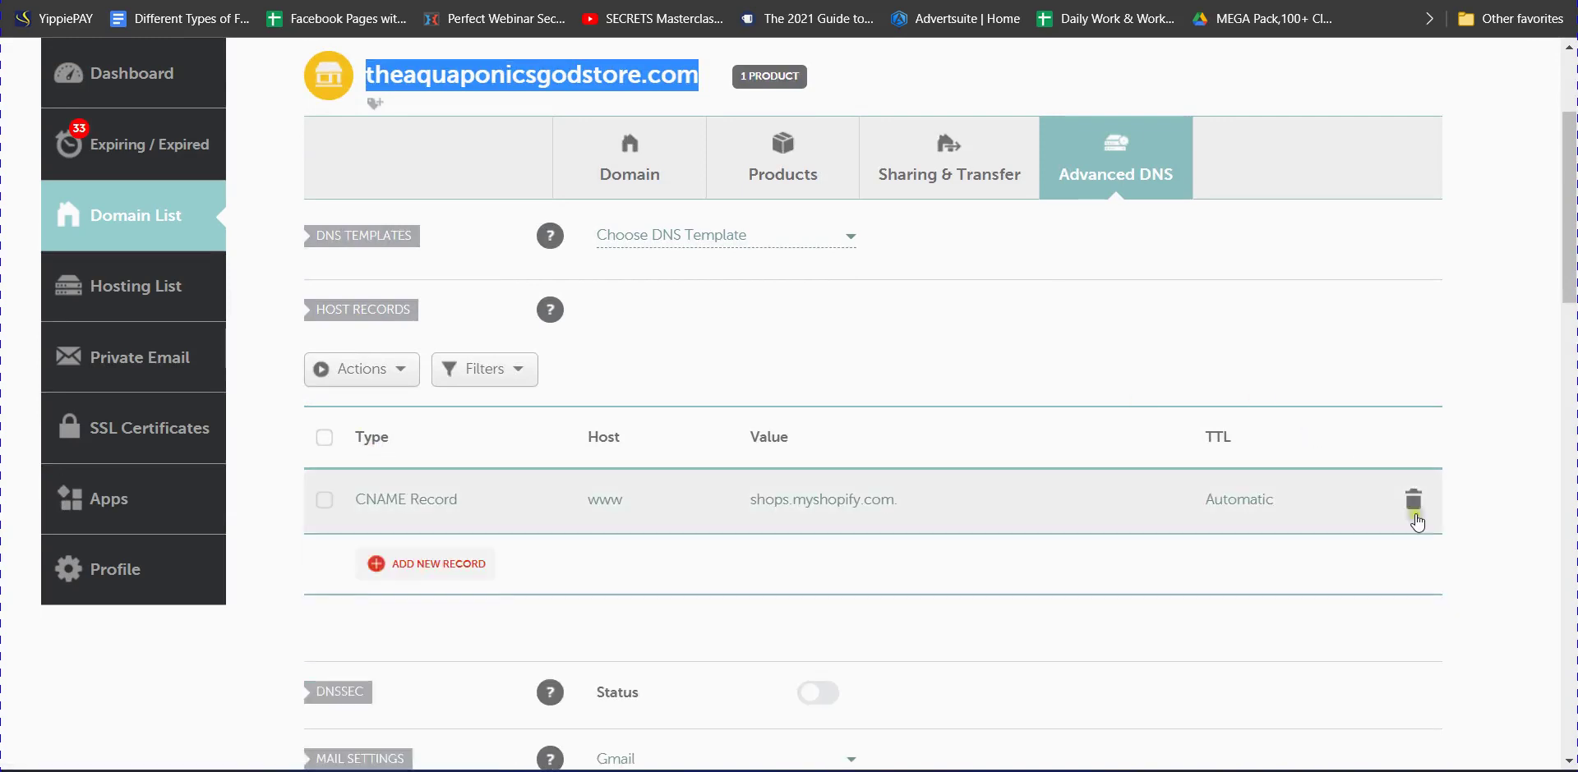
{"action": "left_click", "coordinate": [1414, 514]}
{"action": "left_click", "coordinate": [1318, 592]}
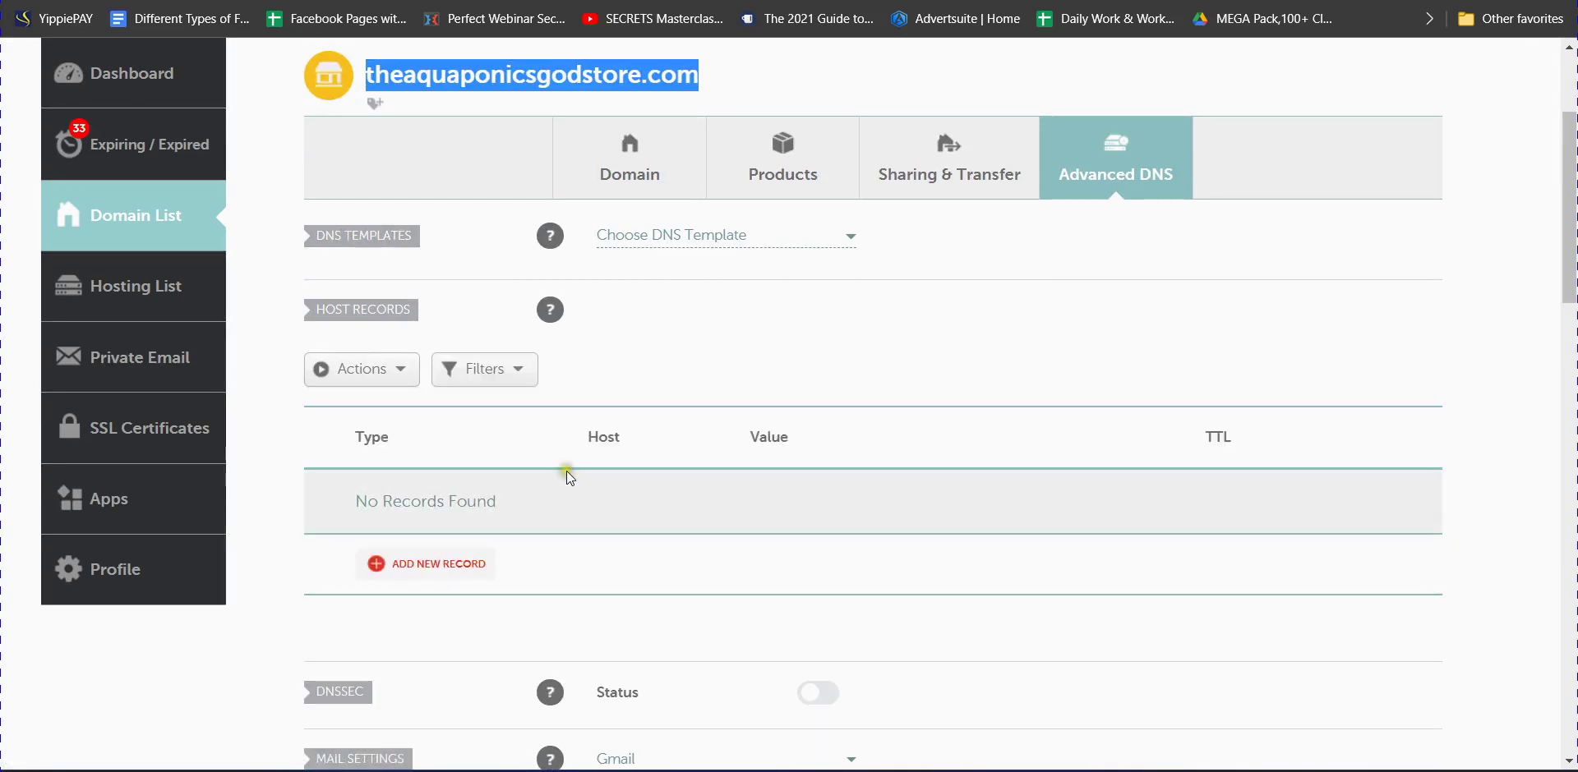
Step: Add a new blank CNAME record and copy the cloudfront target from systeme.io
{"action": "left_click", "coordinate": [426, 565]}
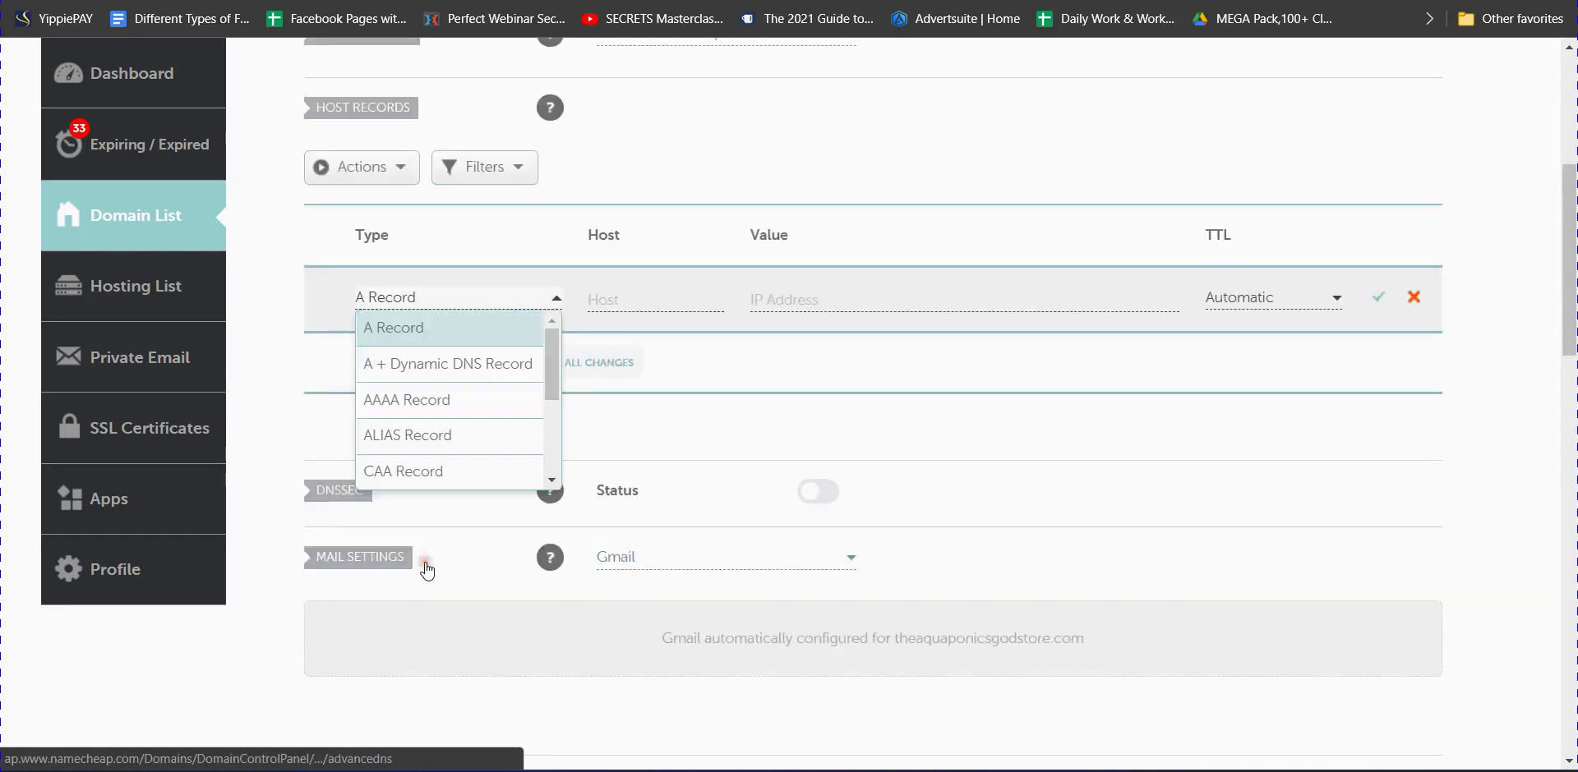
{"action": "scroll", "coordinate": [447, 416], "scroll_direction": "down", "scroll_amount": 3}
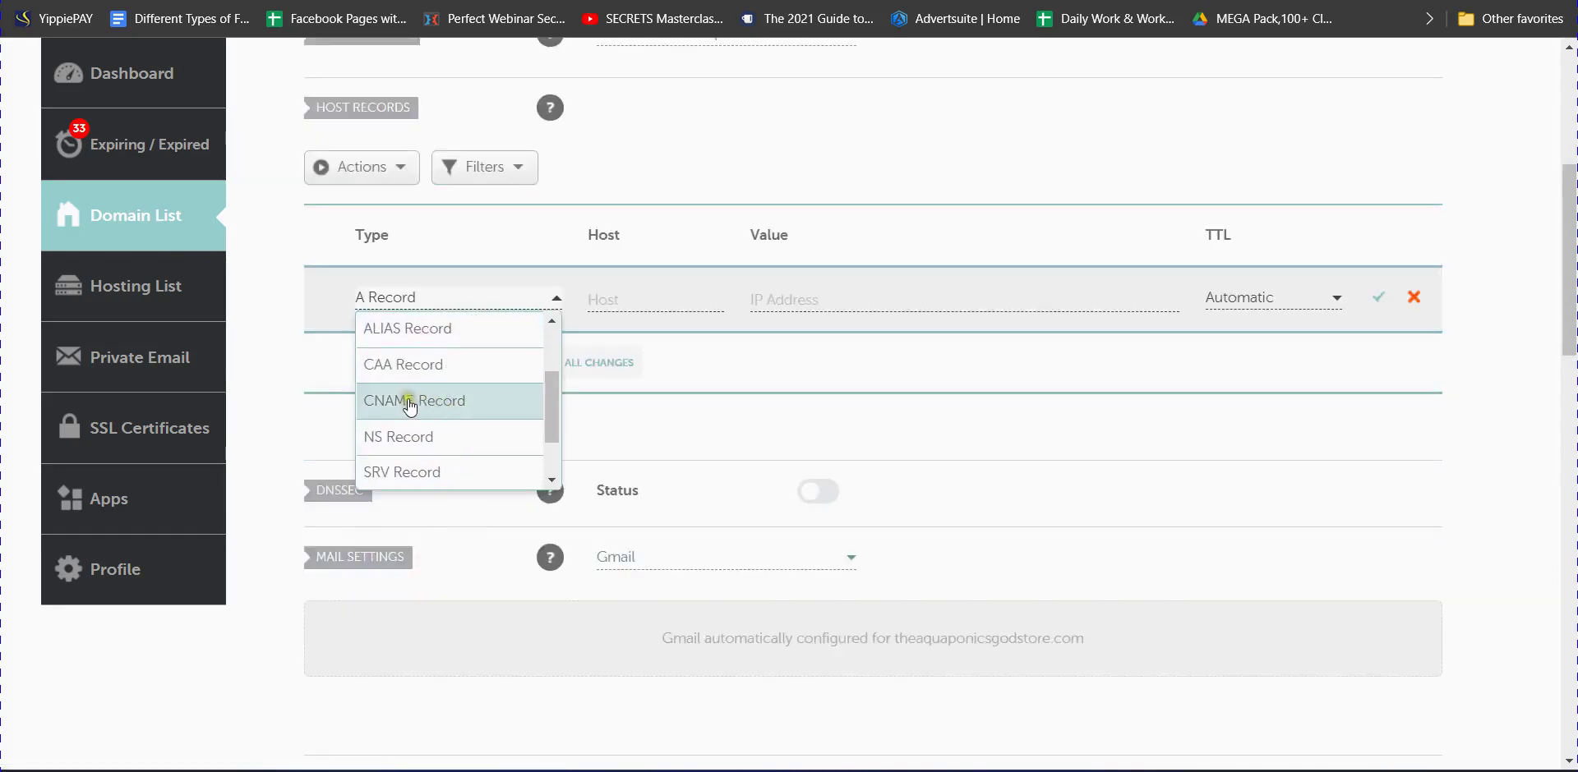
{"action": "left_click", "coordinate": [409, 403]}
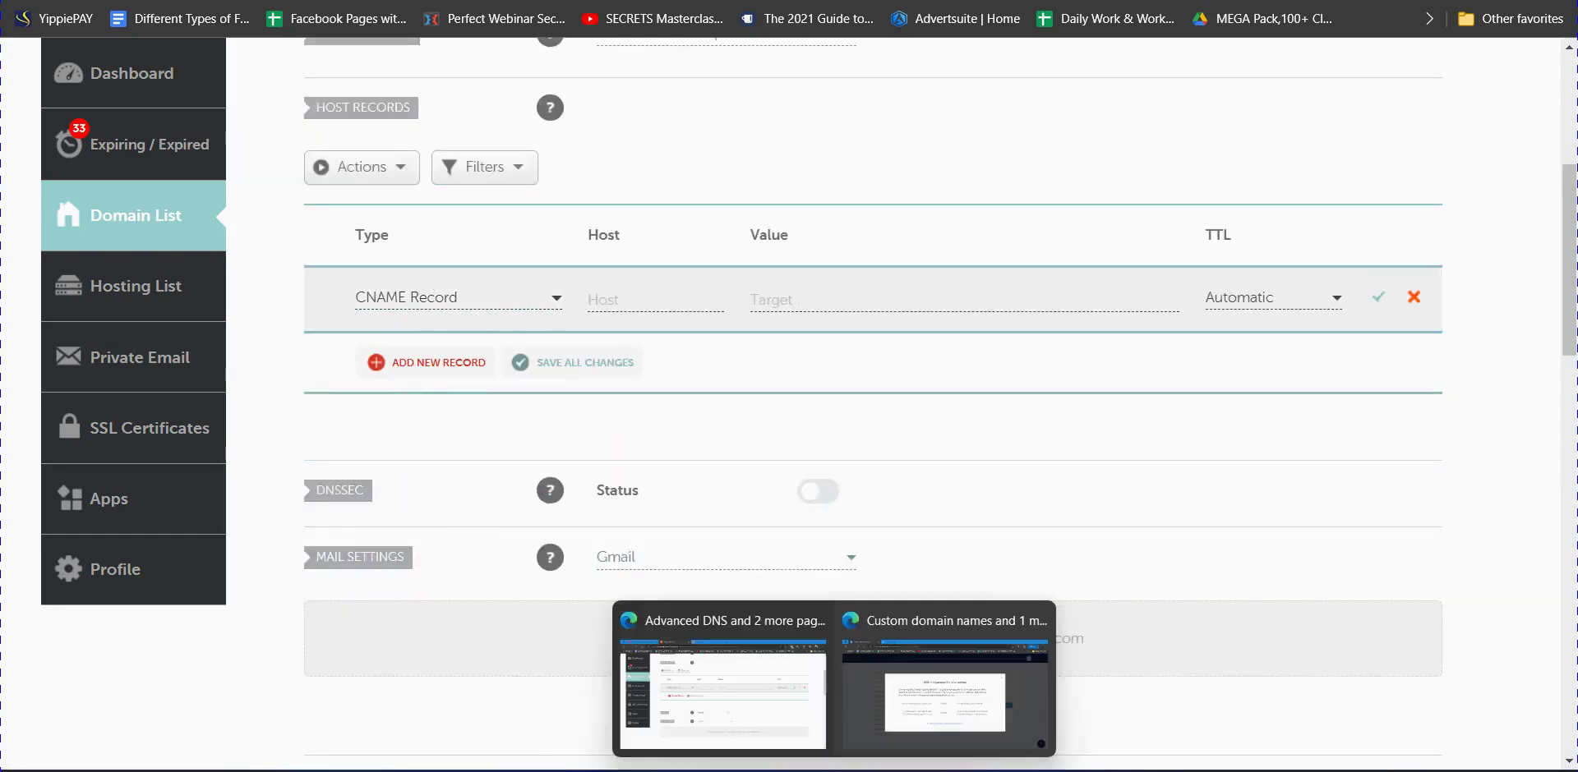
{"action": "left_click", "coordinate": [934, 727]}
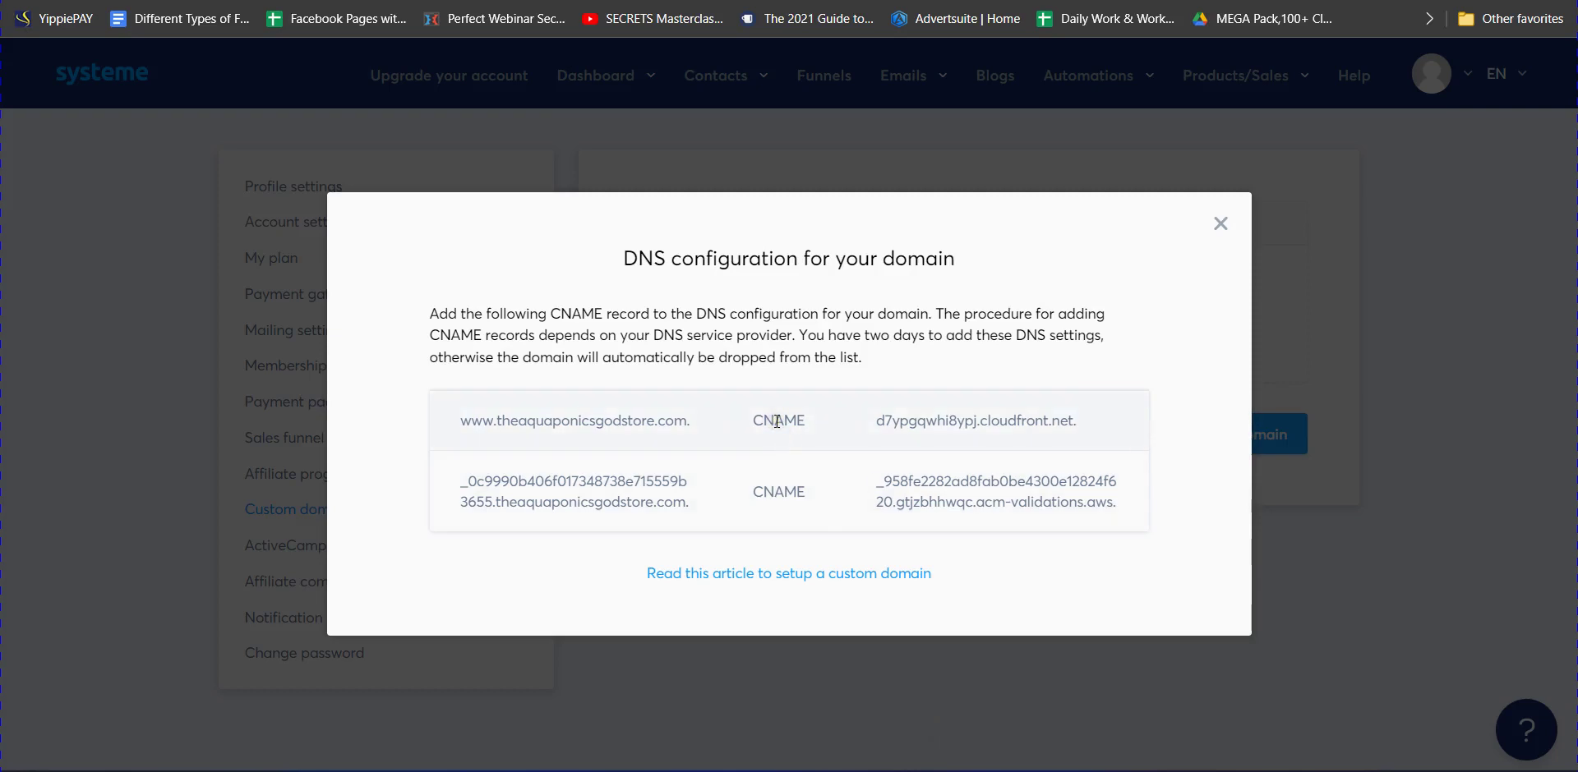
{"action": "left_click_drag", "start_coordinate": [880, 420], "coordinate": [1074, 424]}
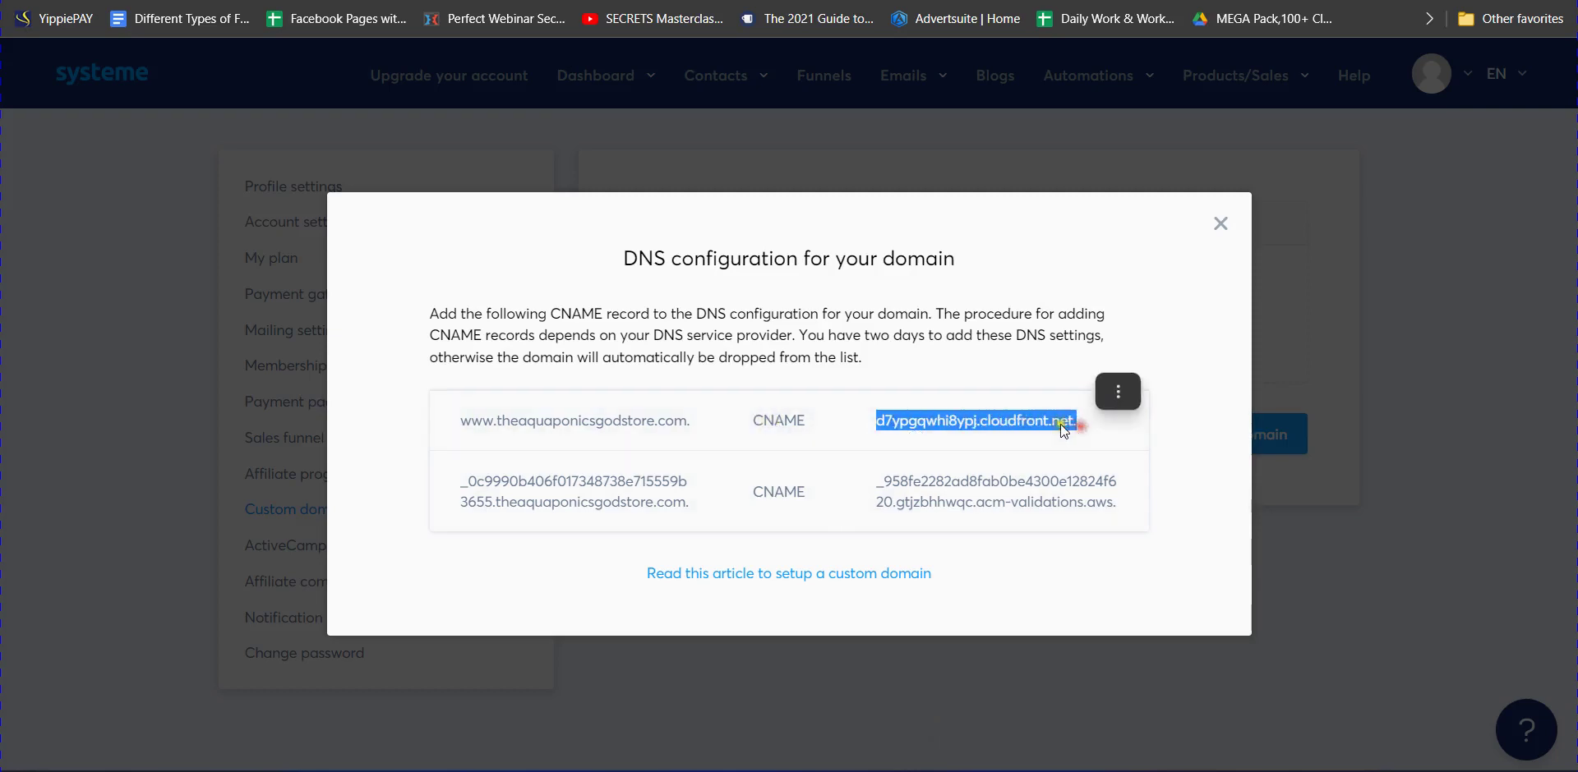
{"action": "right_click", "coordinate": [1043, 423]}
{"action": "left_click", "coordinate": [890, 615]}
Step: Save a CNAME record with host www pointing to d7ypgqwhi8ypj.cloudfront.net
{"action": "left_click", "coordinate": [731, 716]}
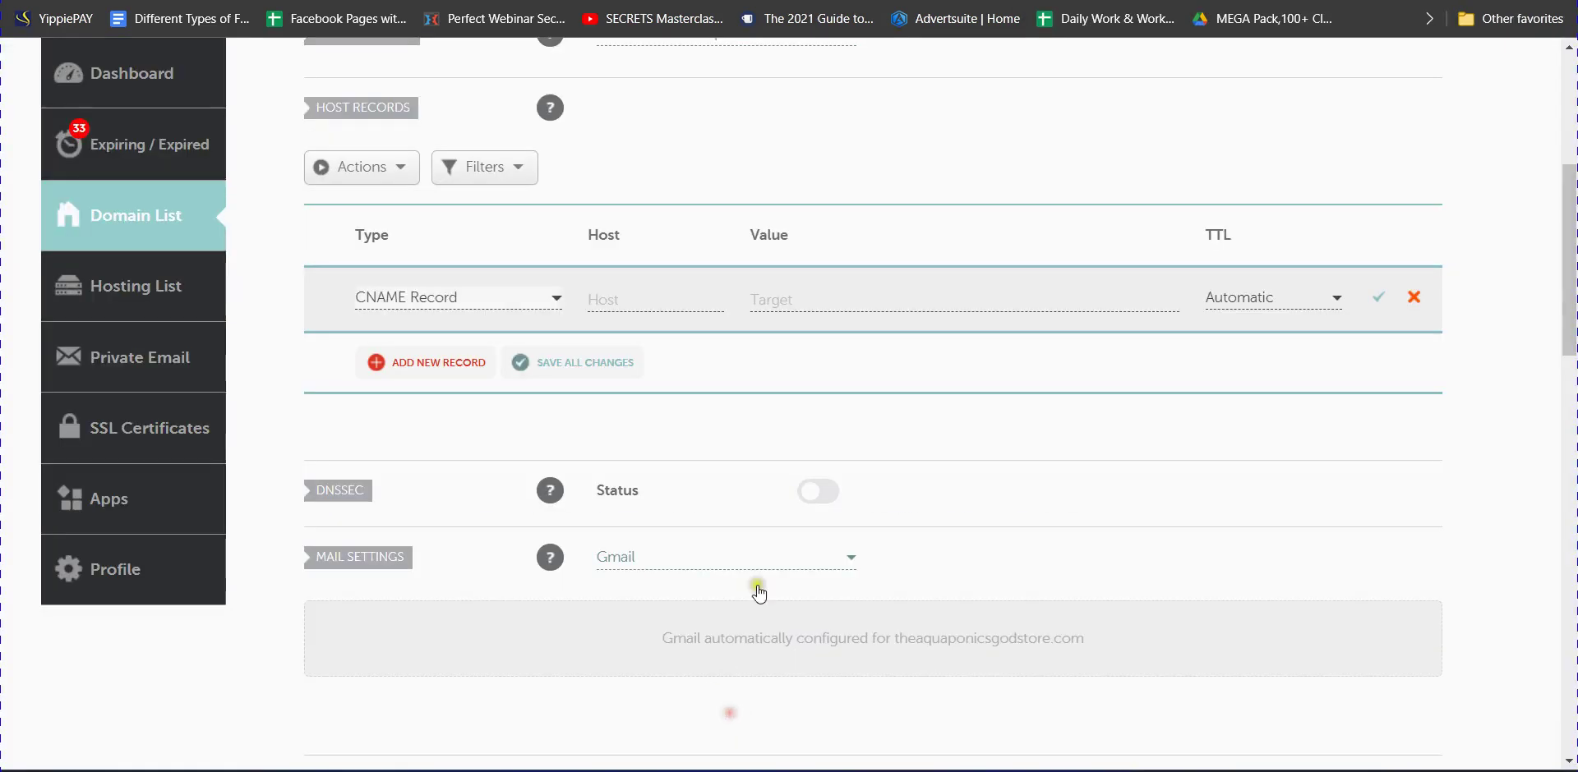
{"action": "left_click", "coordinate": [838, 302]}
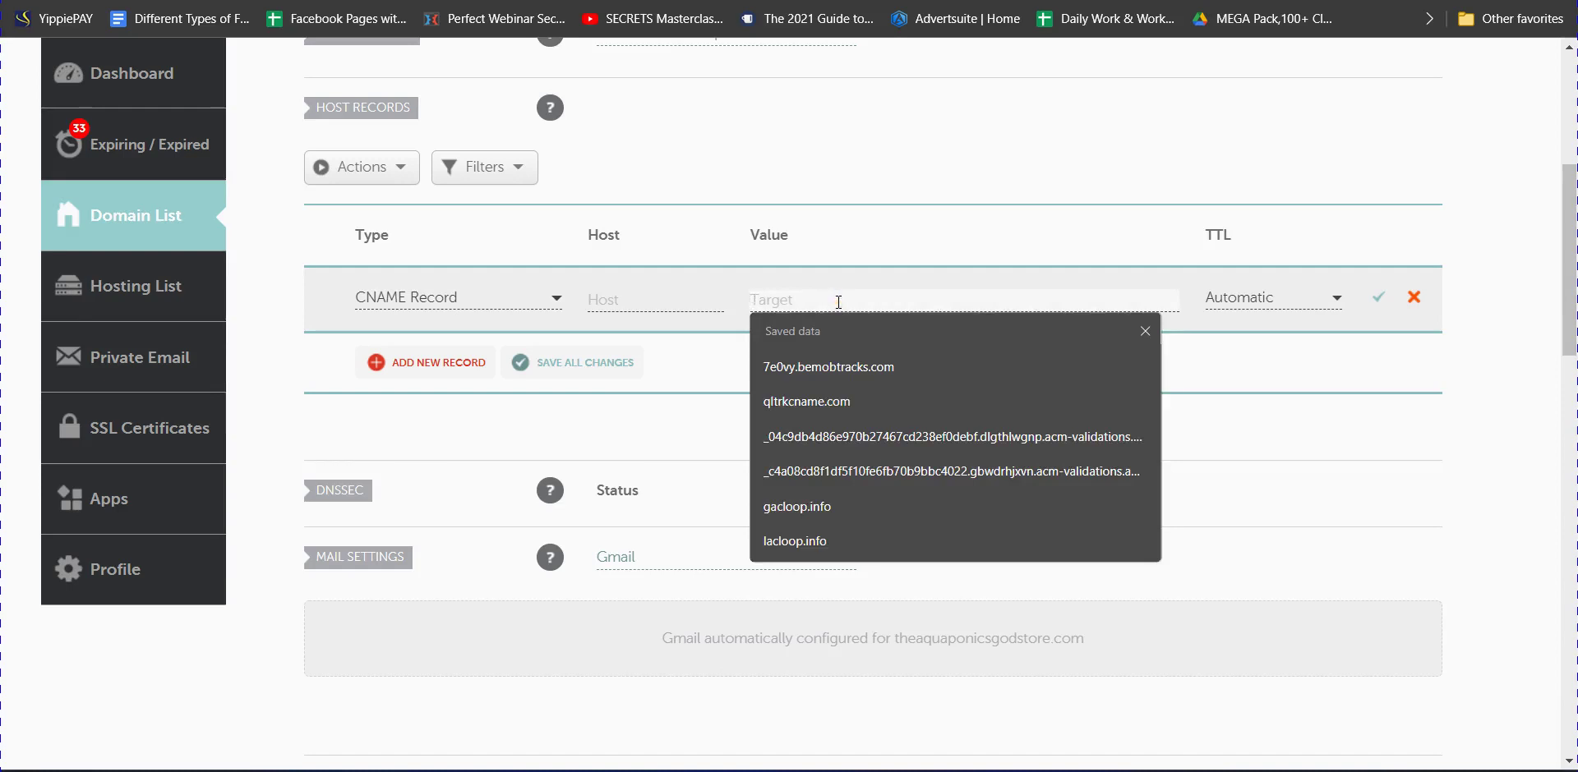
{"action": "type", "text": "d7ypgqwhi8ypj.cloudfront.net."}
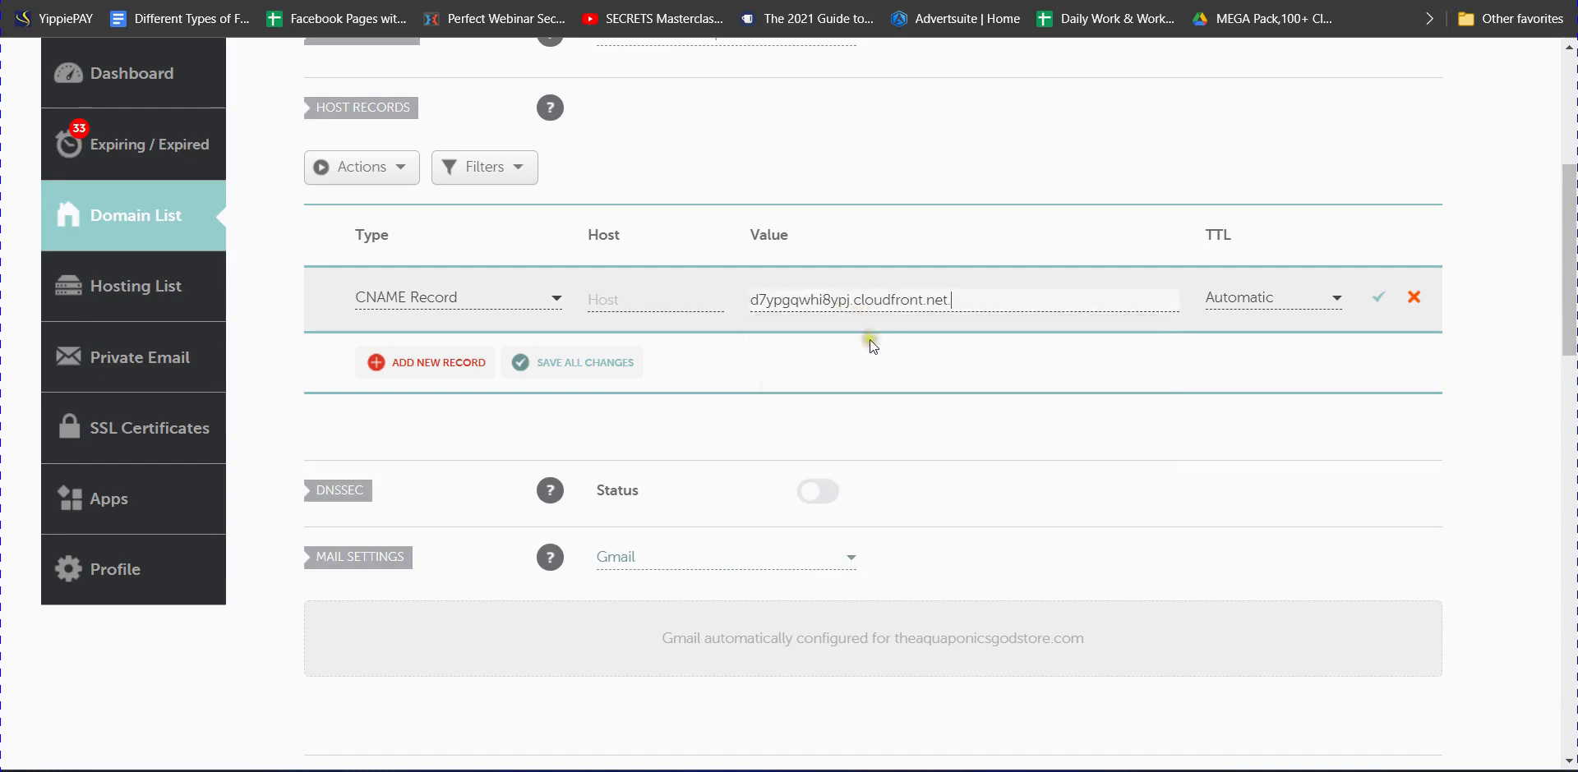
{"action": "left_click", "coordinate": [634, 297]}
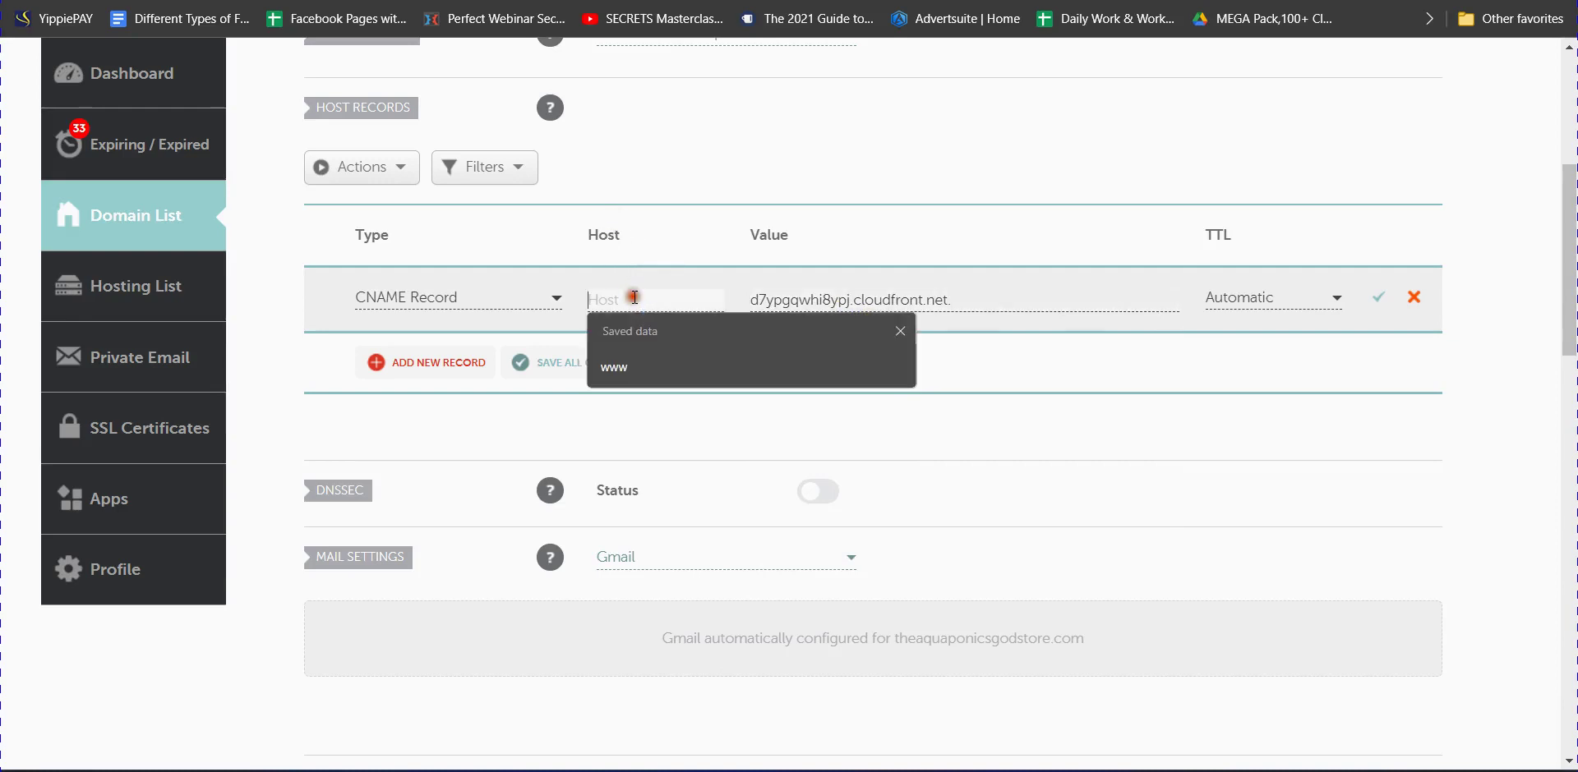
{"action": "type", "text": "www"}
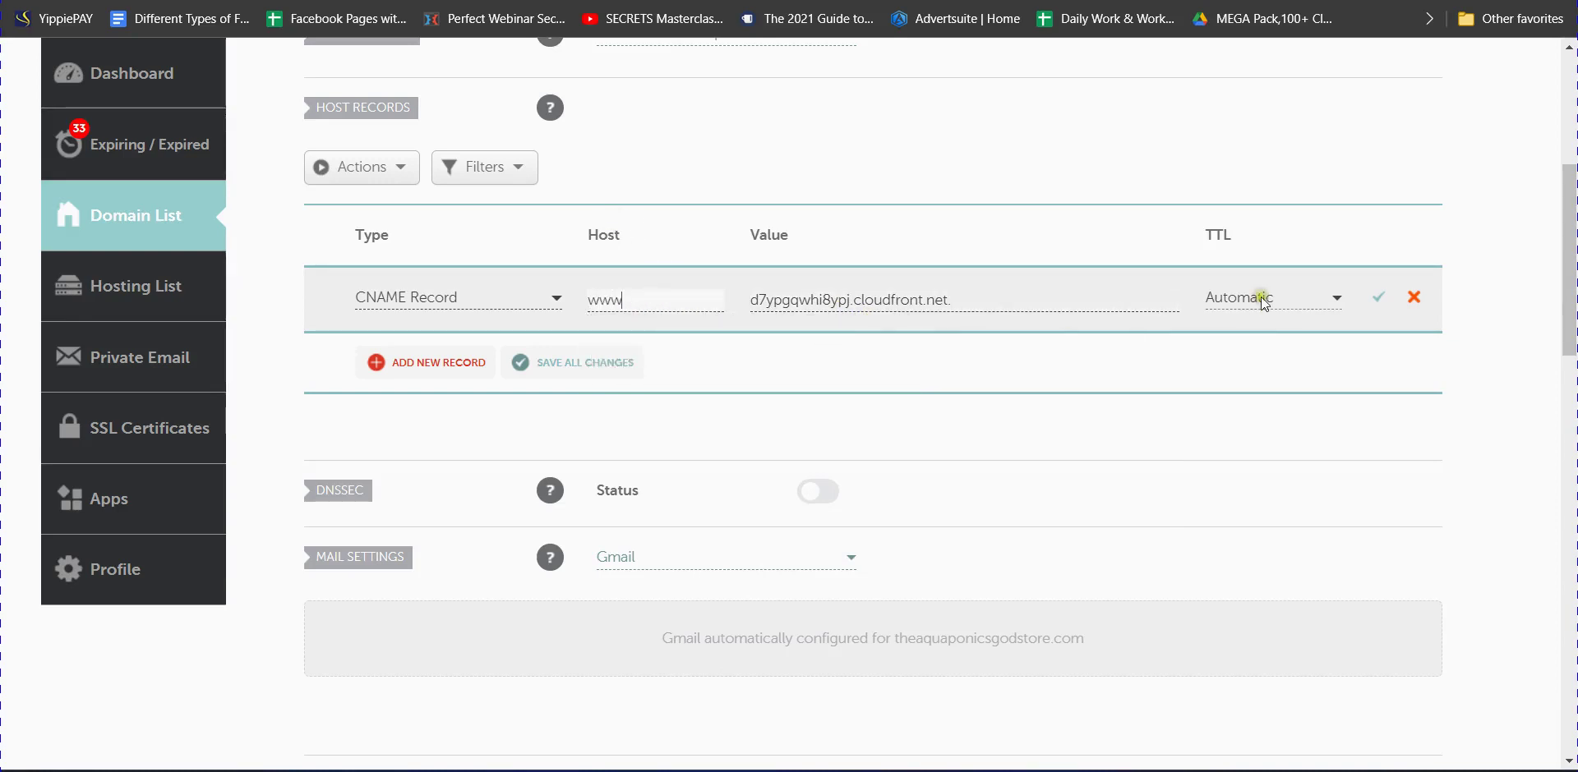
{"action": "left_click", "coordinate": [1373, 300]}
{"action": "left_click", "coordinate": [1378, 301]}
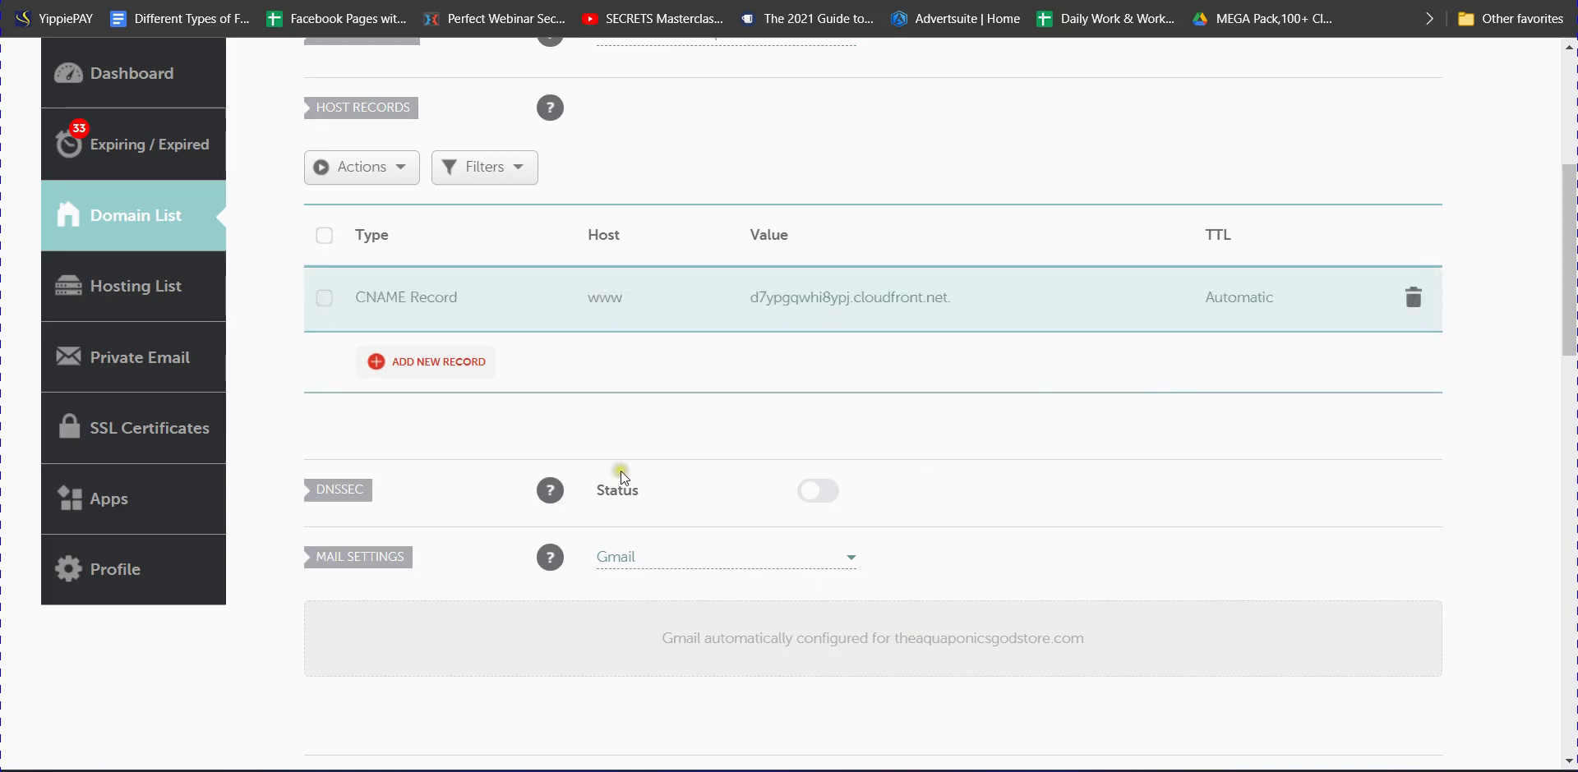
Step: Add a second, empty CNAME record row below the www record in Namecheap
{"action": "mouse_move", "coordinate": [834, 770]}
{"action": "left_click", "coordinate": [955, 702]}
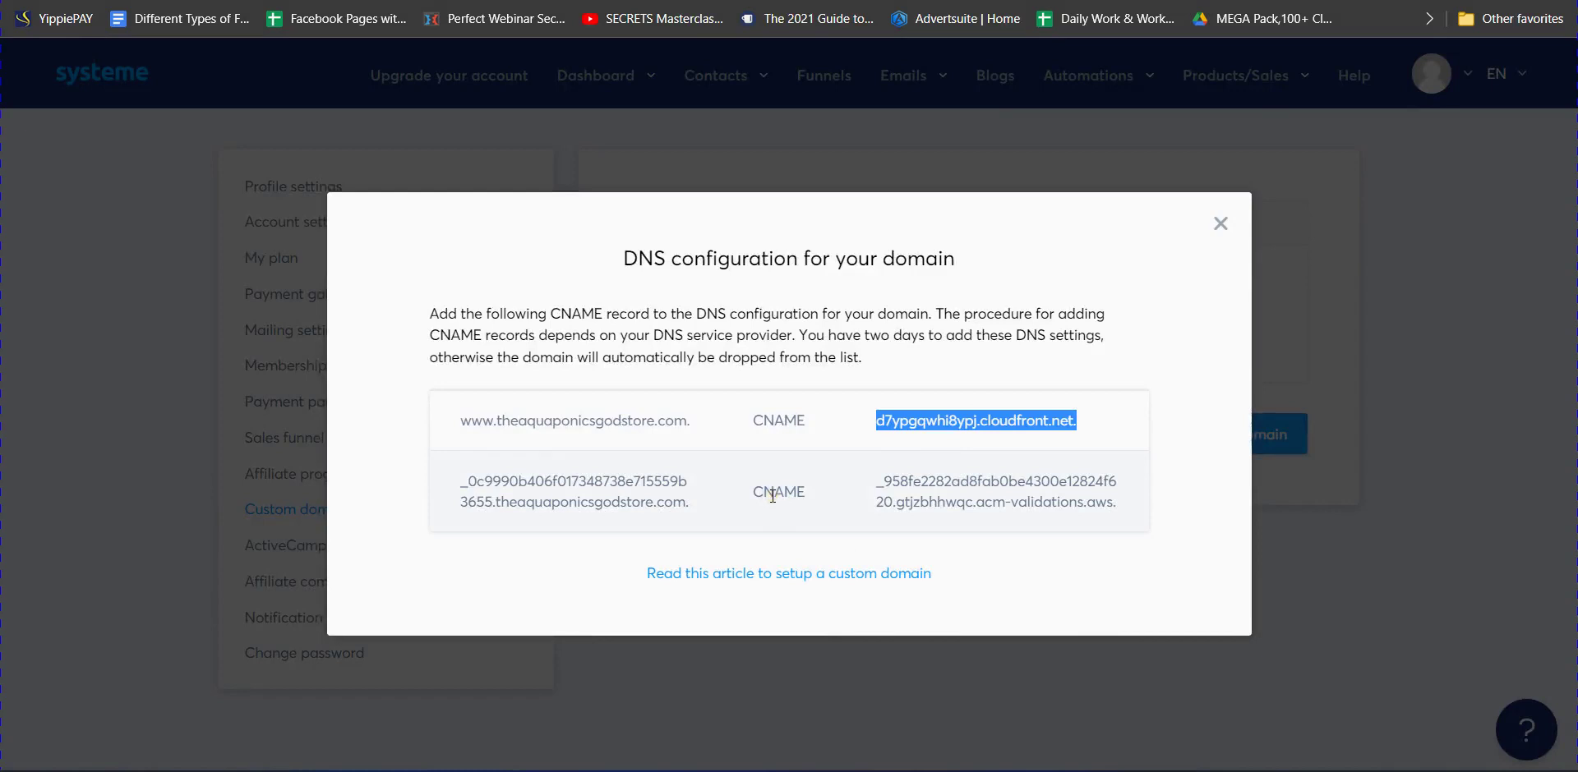
{"action": "mouse_move", "coordinate": [834, 770]}
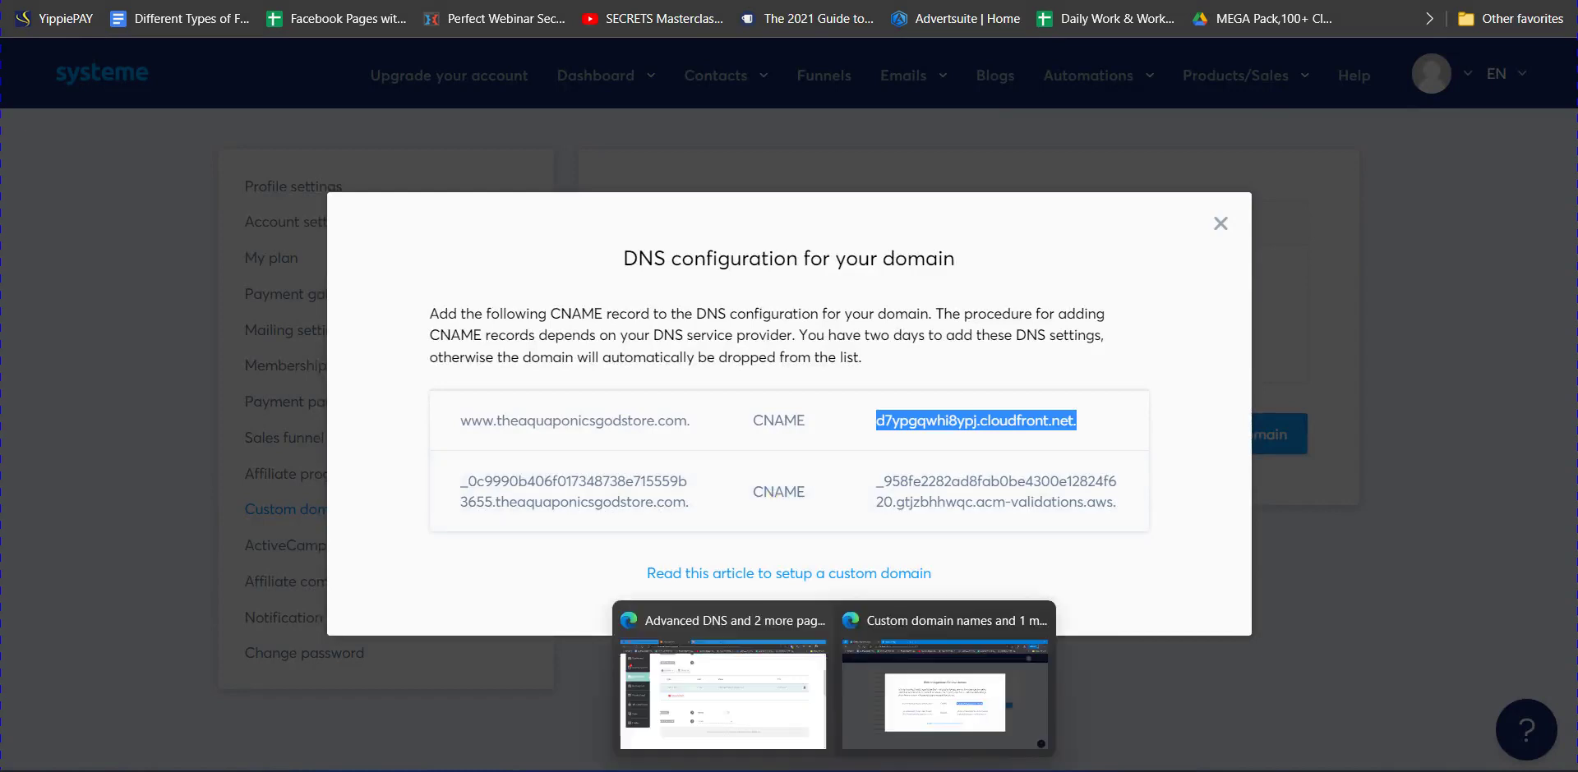
{"action": "left_click", "coordinate": [774, 726]}
{"action": "left_click", "coordinate": [404, 371]}
{"action": "left_click", "coordinate": [407, 365]}
{"action": "scroll", "coordinate": [416, 461], "scroll_direction": "down", "scroll_amount": 2}
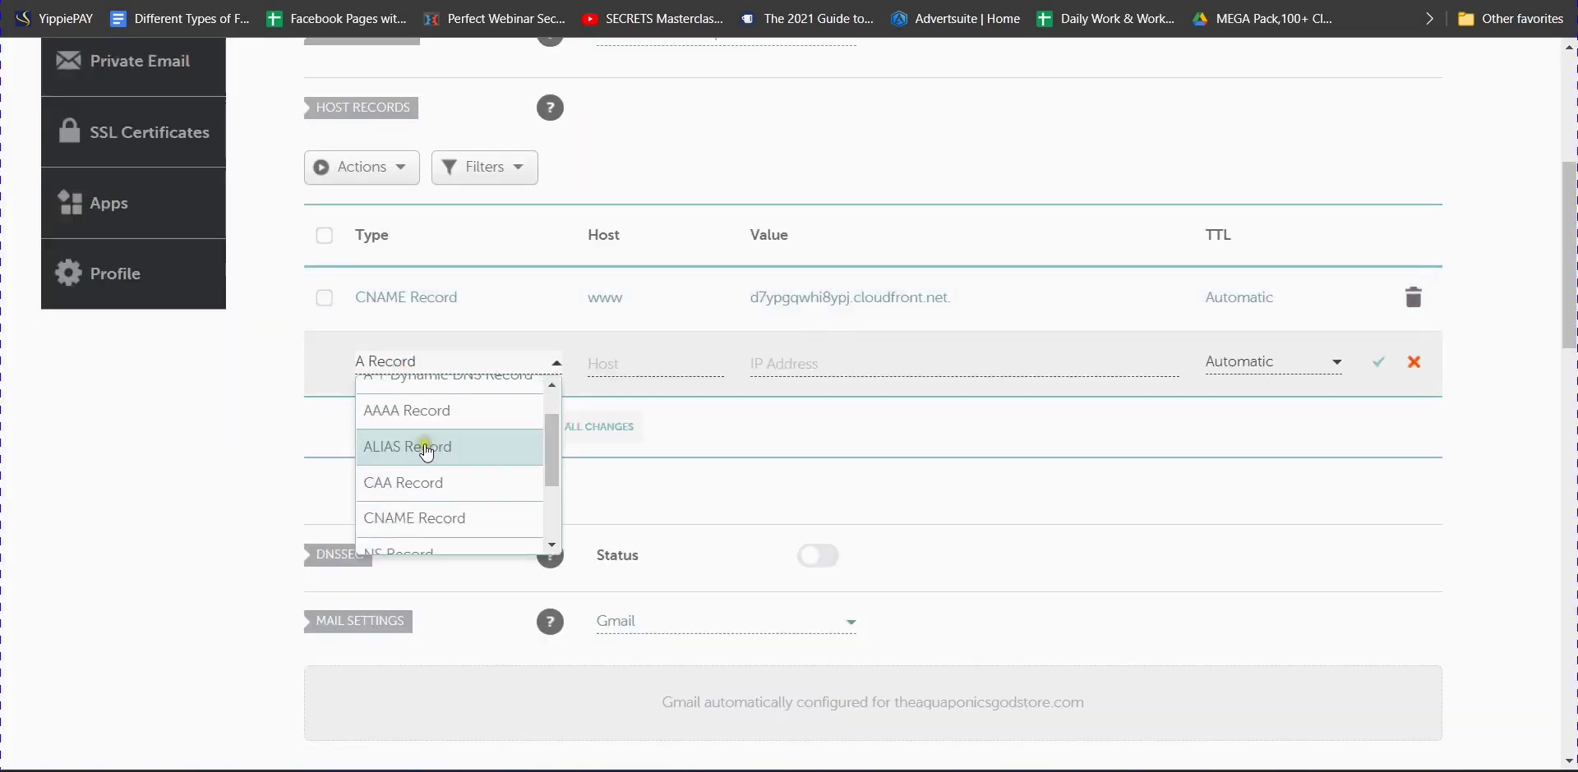
{"action": "left_click", "coordinate": [403, 491]}
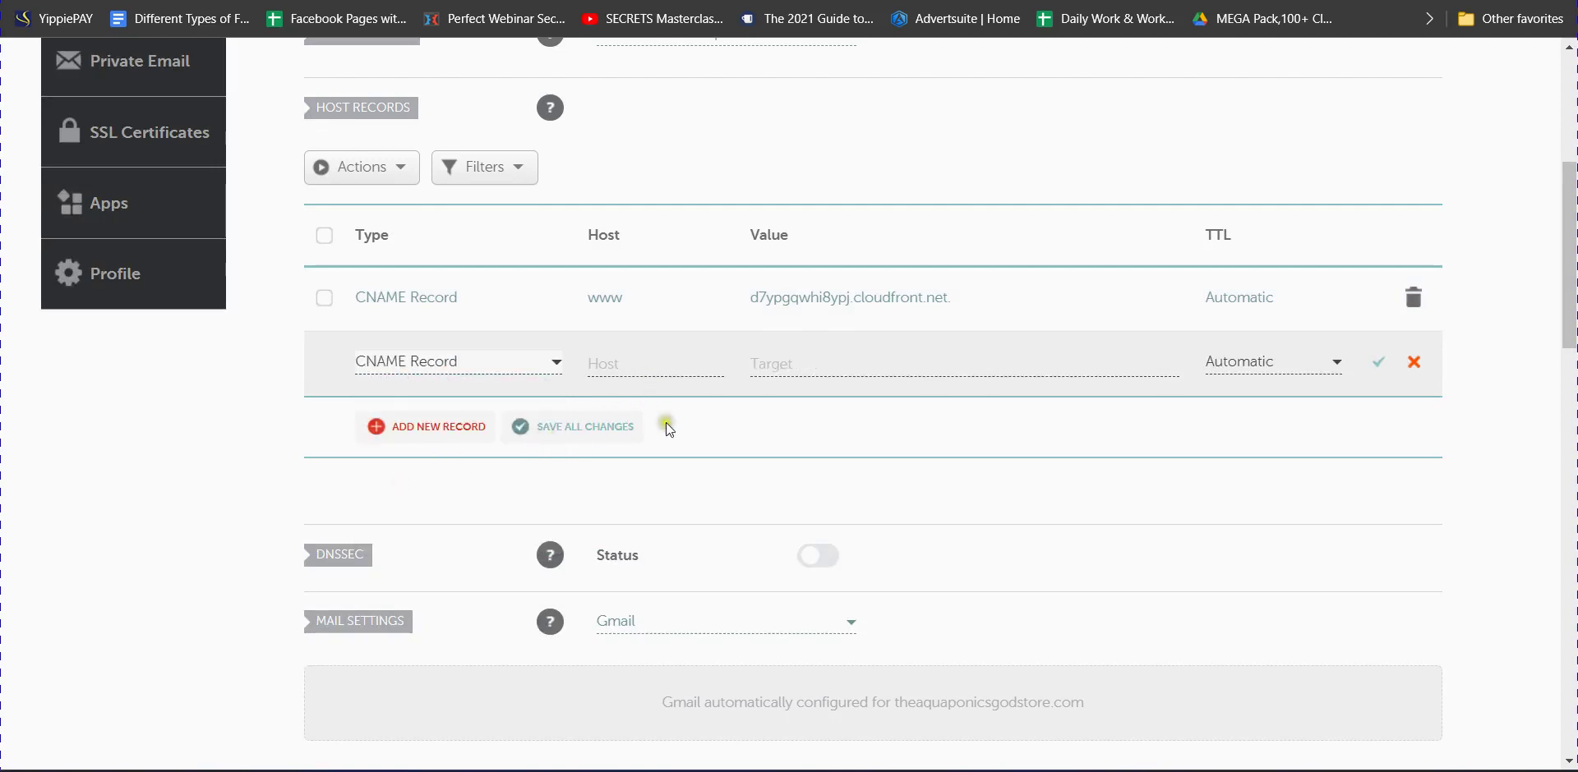
{"action": "left_click", "coordinate": [649, 363]}
{"action": "mouse_move", "coordinate": [834, 770]}
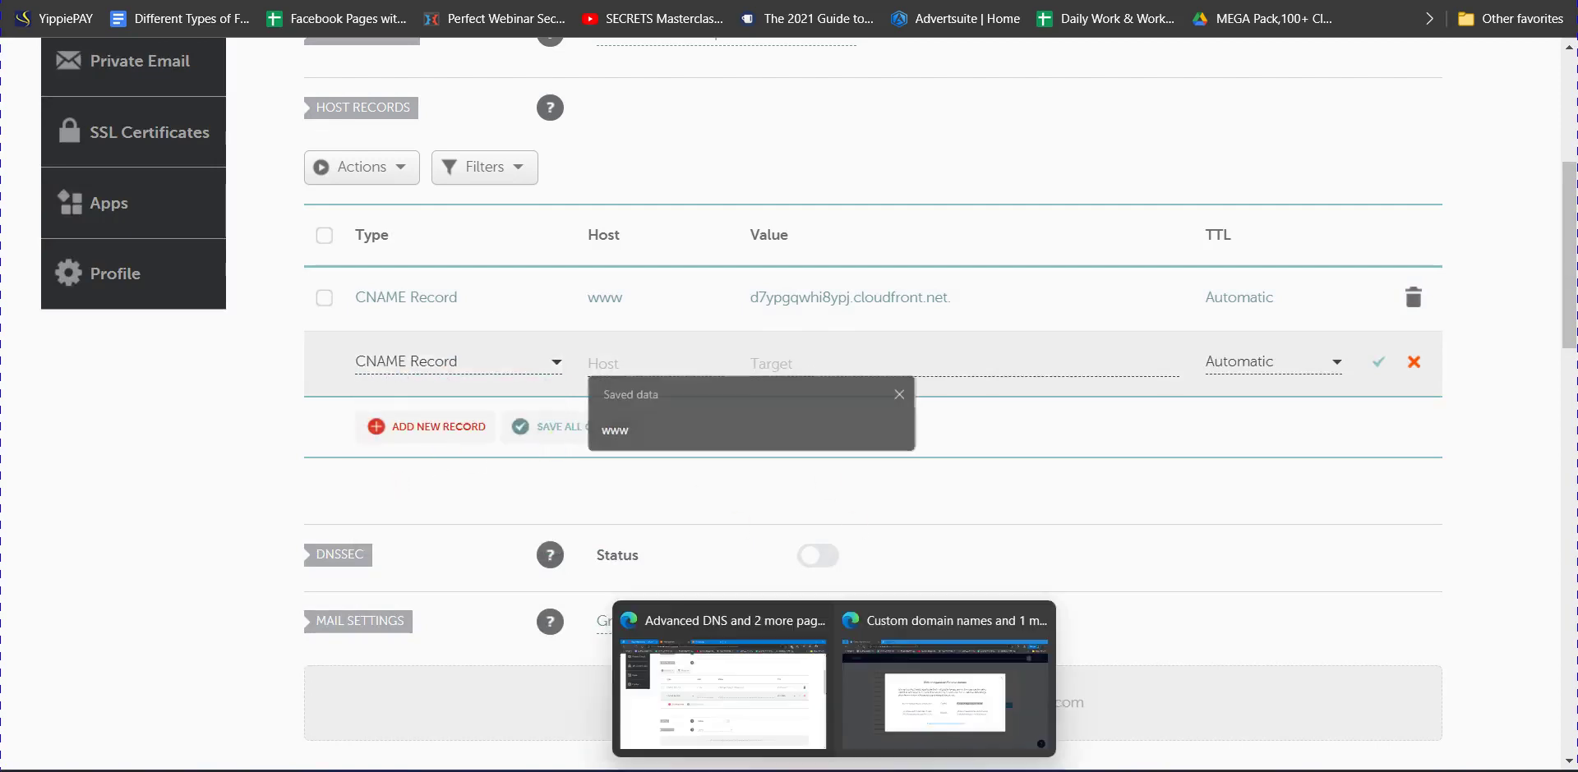
{"action": "left_click", "coordinate": [904, 695]}
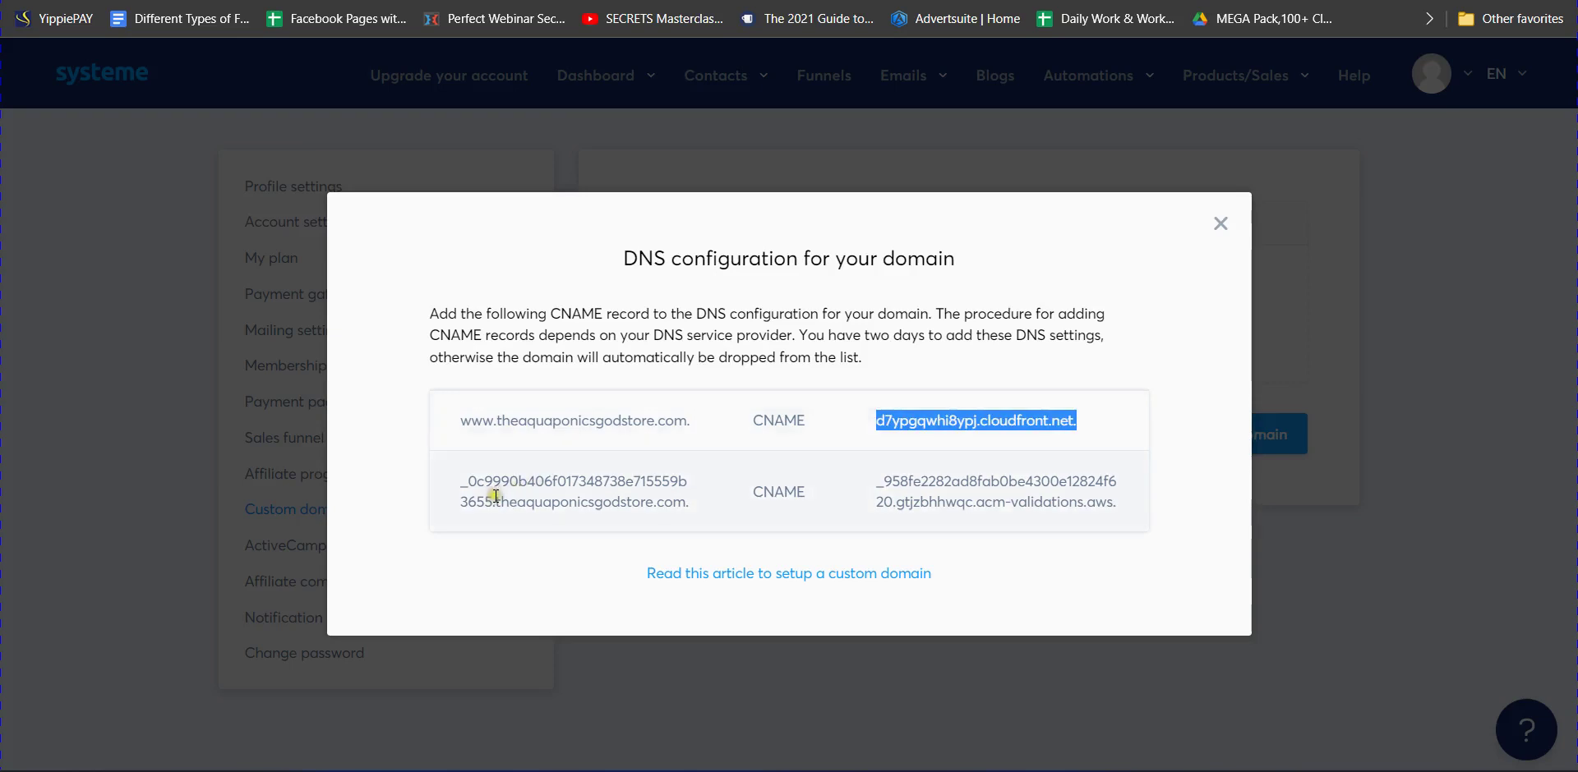
Step: Copy only the hash prefix of the validation CNAME host from systeme.io's DNS instructions
{"action": "left_click_drag", "start_coordinate": [490, 502], "coordinate": [454, 481]}
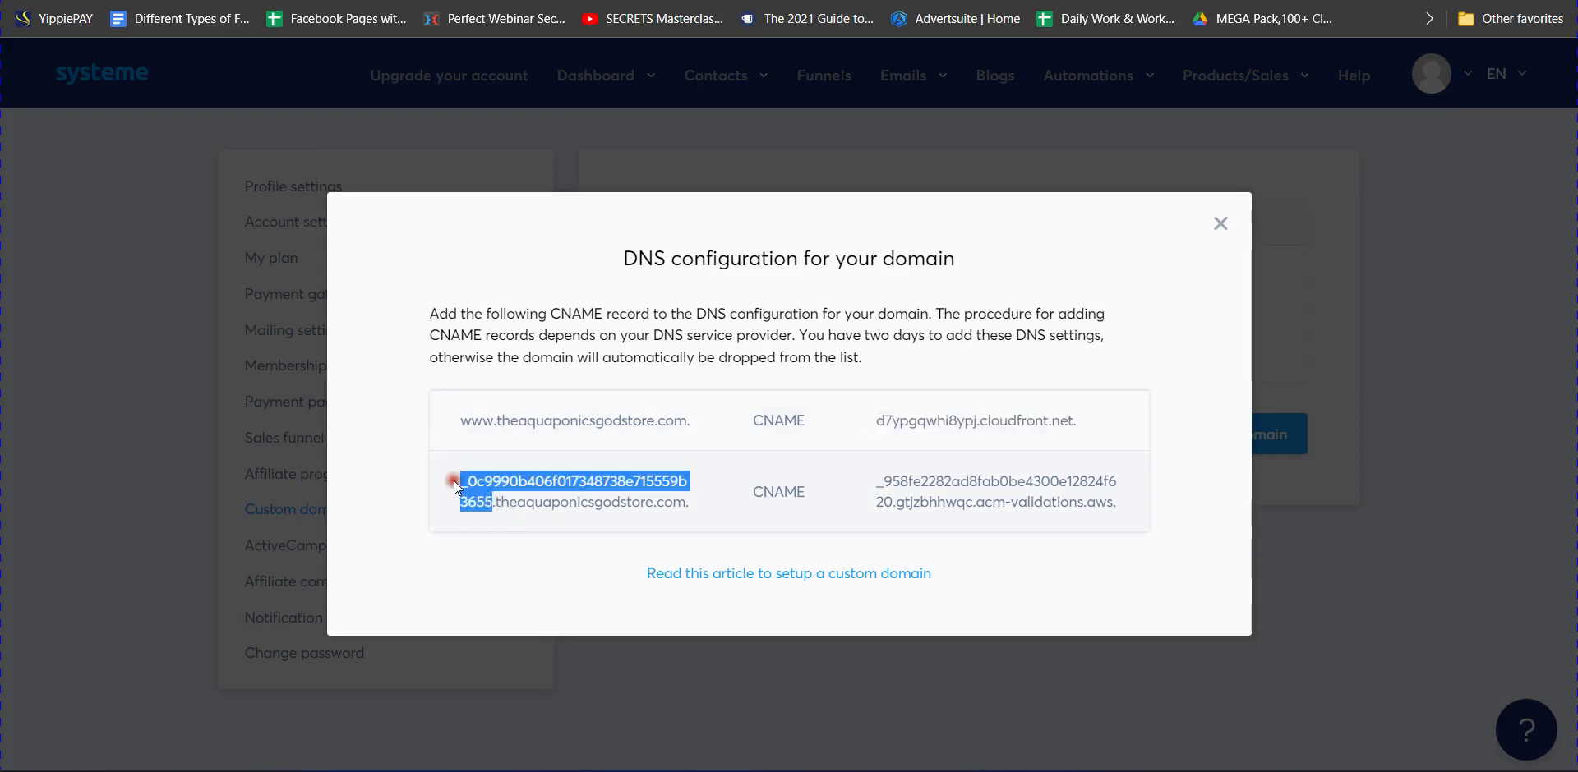
{"action": "left_click", "coordinate": [493, 502]}
{"action": "left_click_drag", "start_coordinate": [493, 503], "coordinate": [689, 501]}
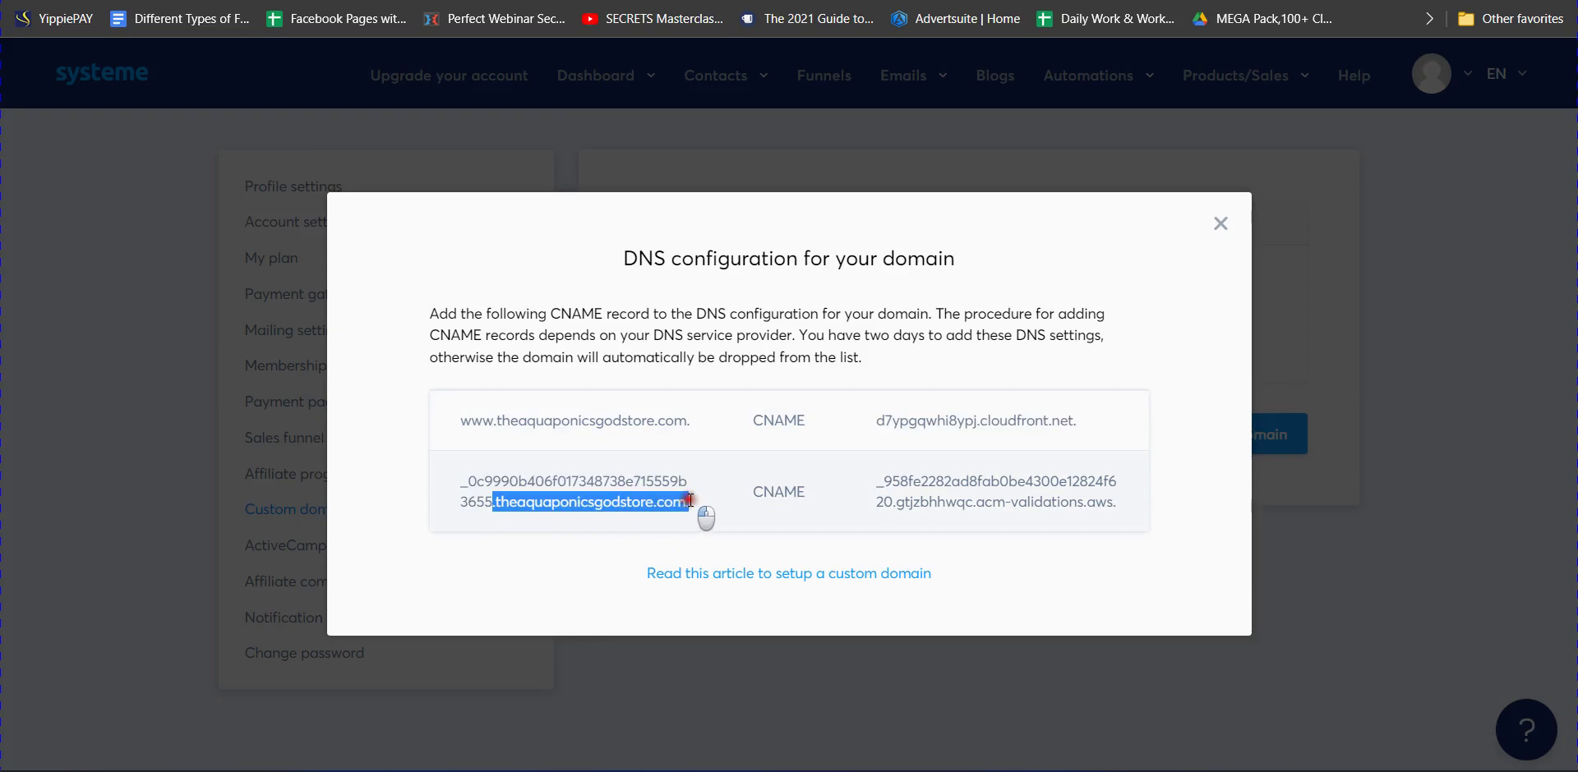
{"action": "left_click", "coordinate": [514, 505]}
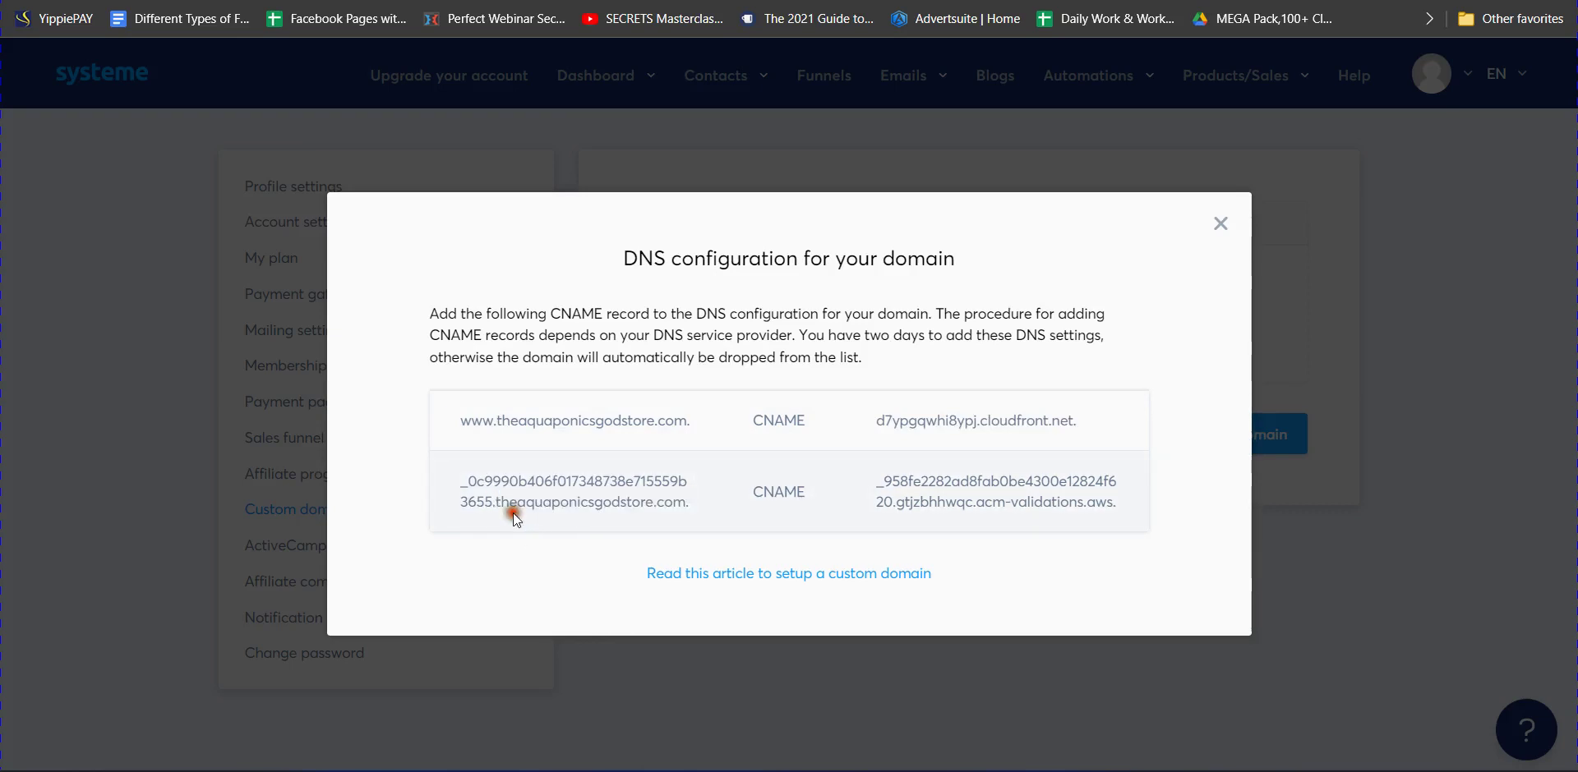
{"action": "left_click_drag", "start_coordinate": [491, 504], "coordinate": [726, 493]}
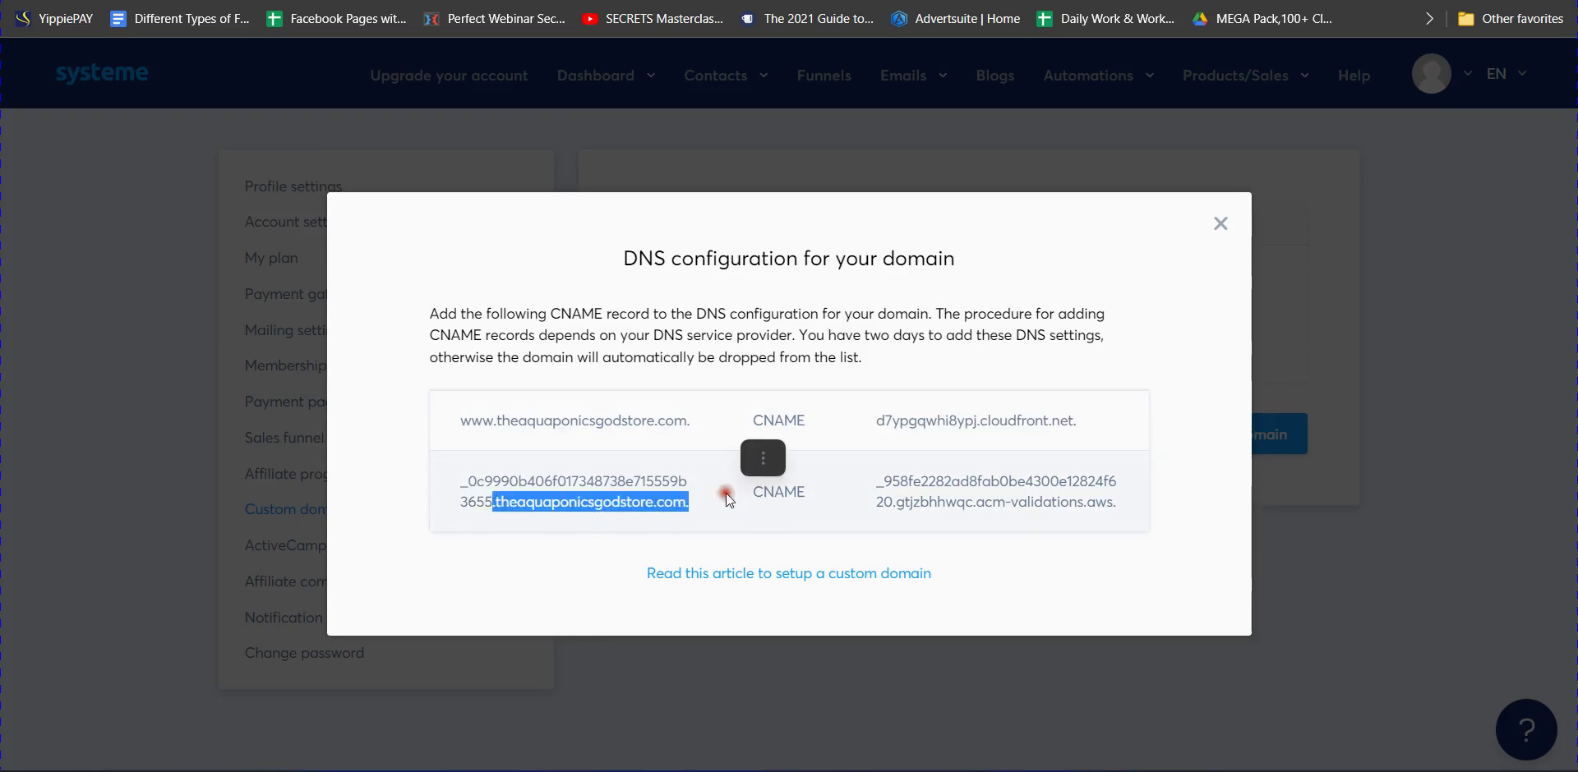
{"action": "left_click", "coordinate": [503, 505]}
{"action": "left_click_drag", "start_coordinate": [491, 502], "coordinate": [457, 486]}
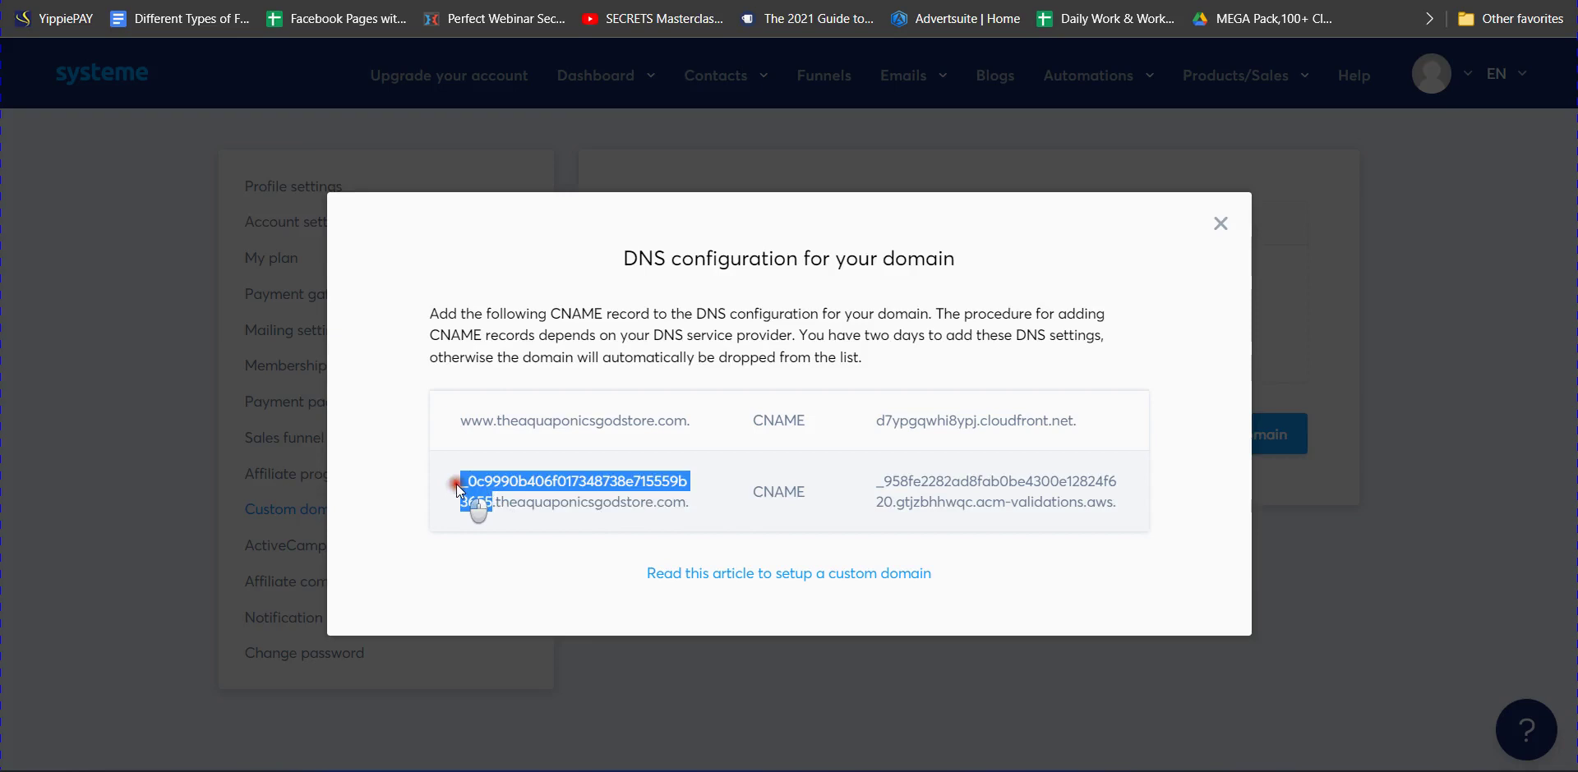
{"action": "right_click", "coordinate": [463, 487]}
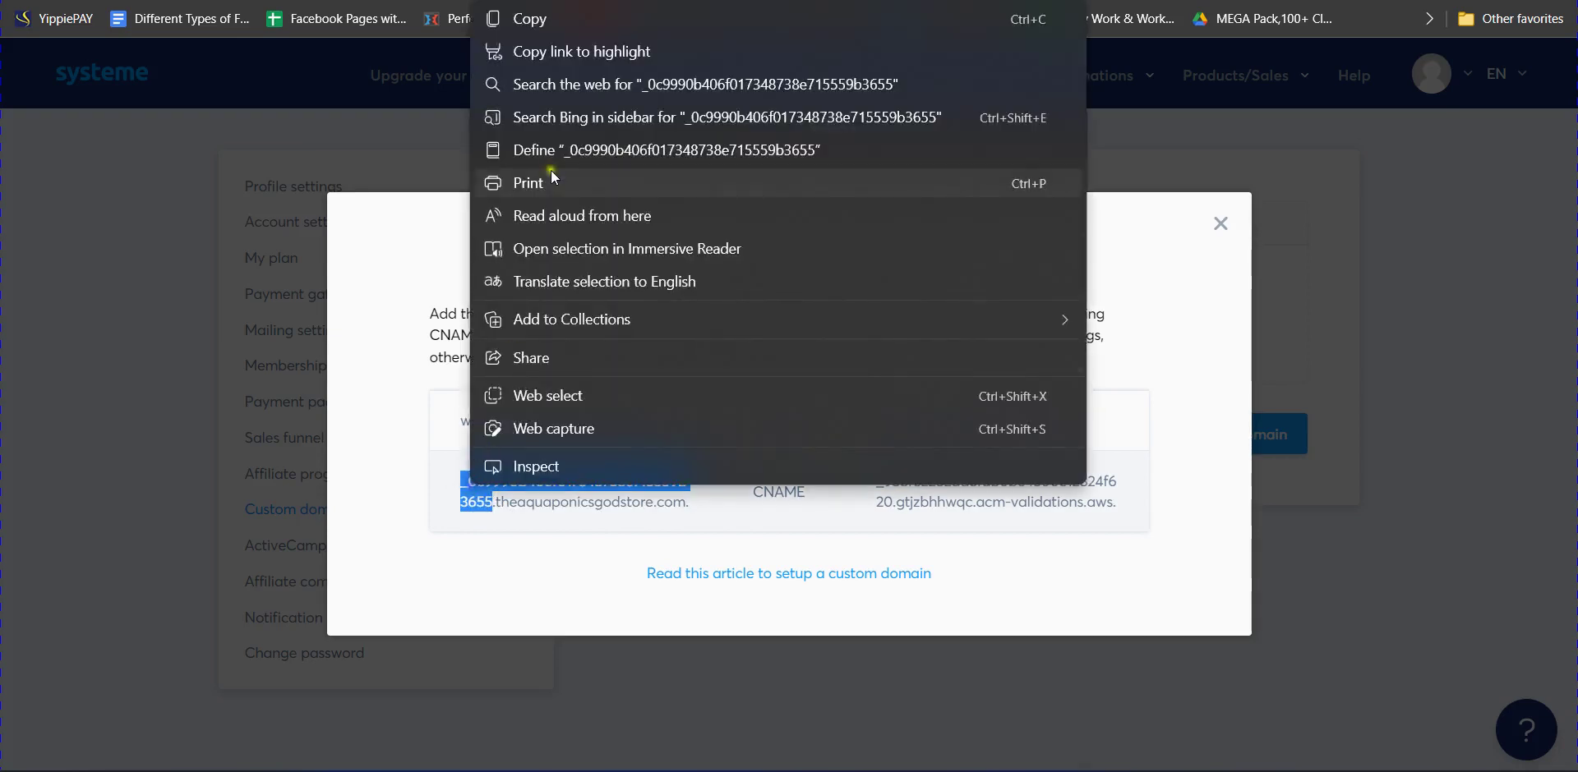
{"action": "left_click", "coordinate": [545, 20]}
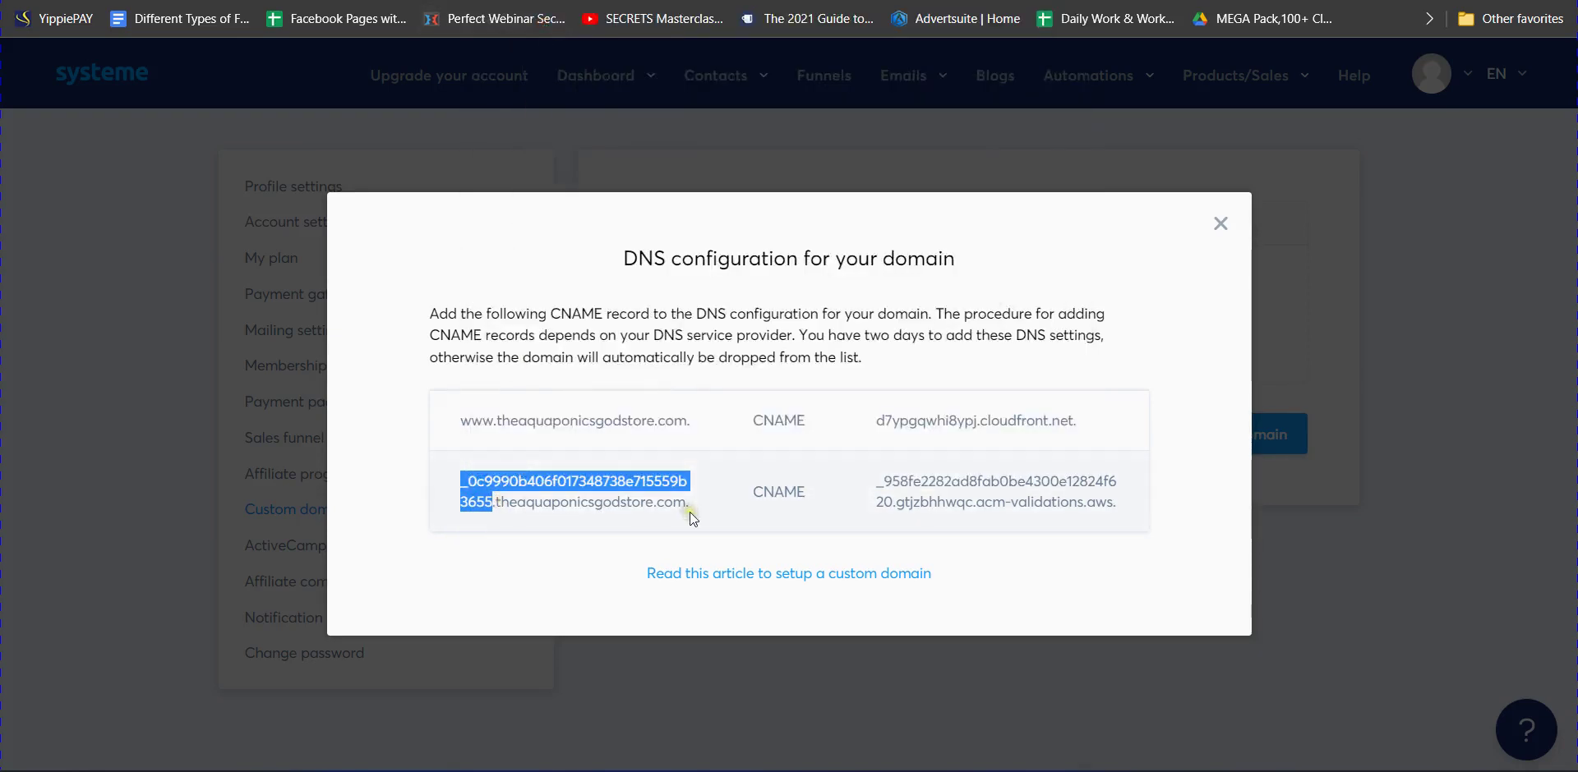
{"action": "mouse_move", "coordinate": [828, 766]}
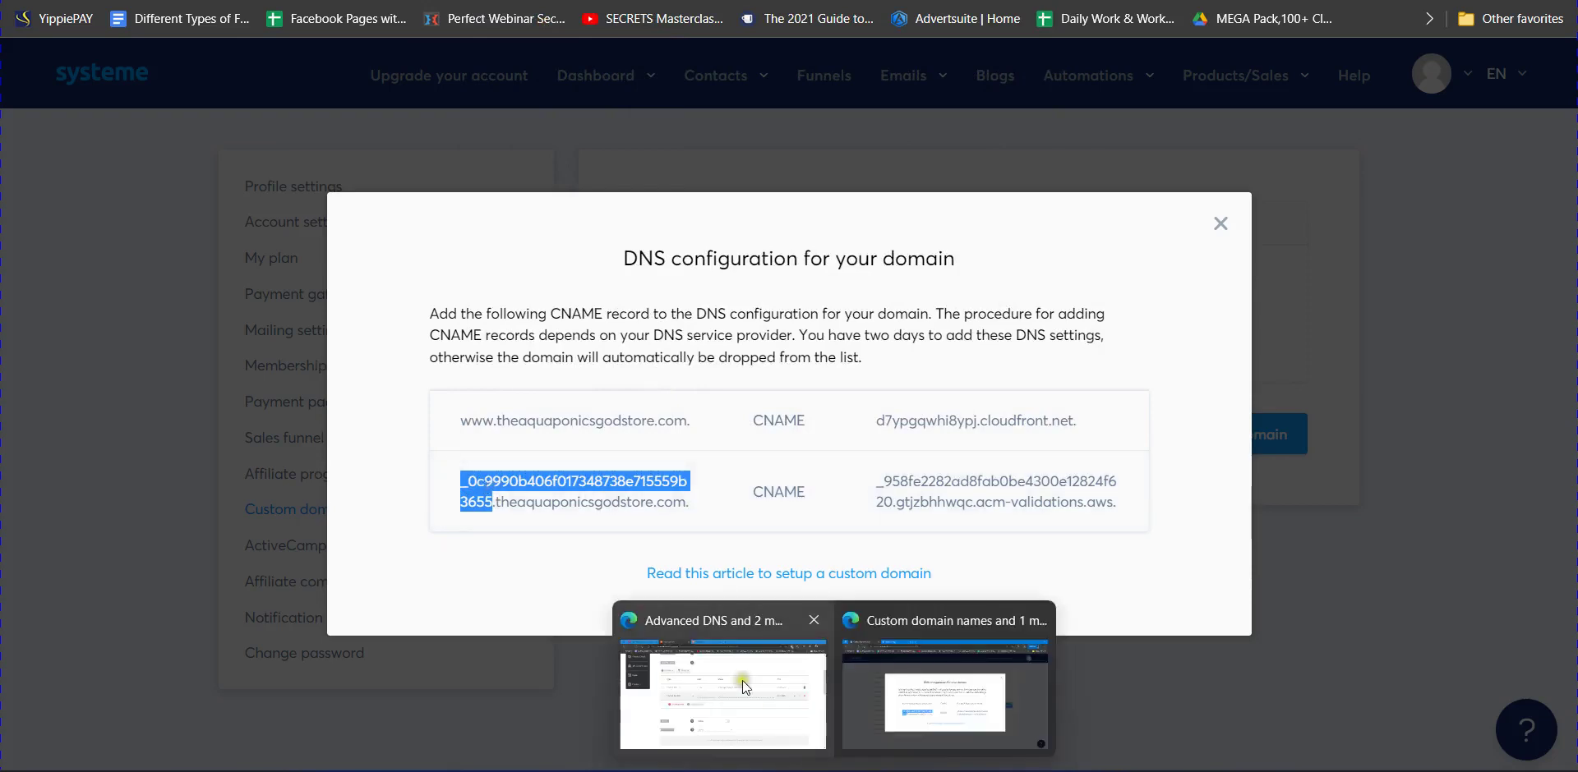
{"action": "left_click", "coordinate": [742, 681]}
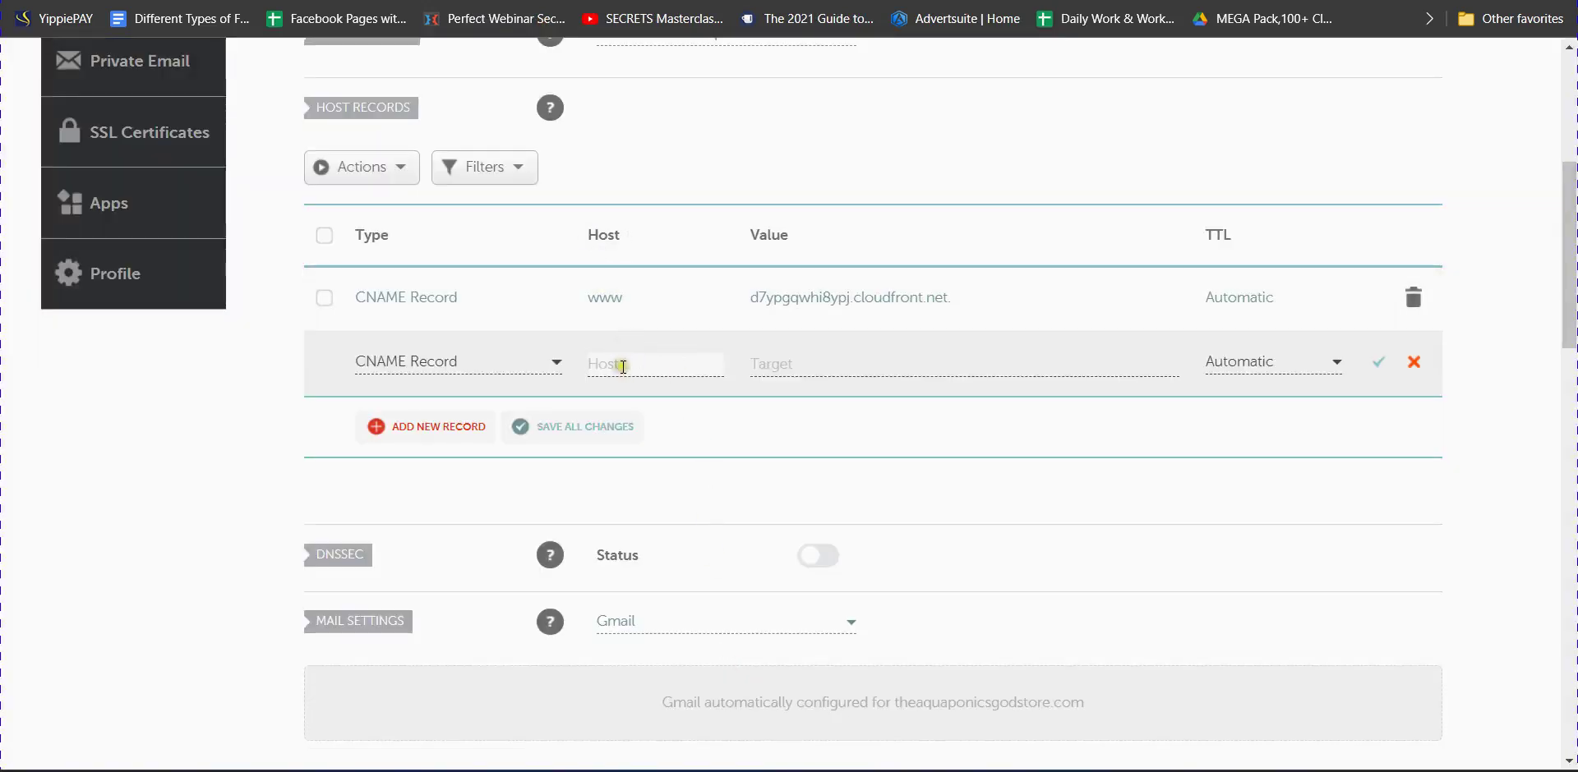
Step: Fill the second CNAME with the validation hash as host and the acm-validations.aws target, then save
{"action": "key", "text": "ctrl+v"}
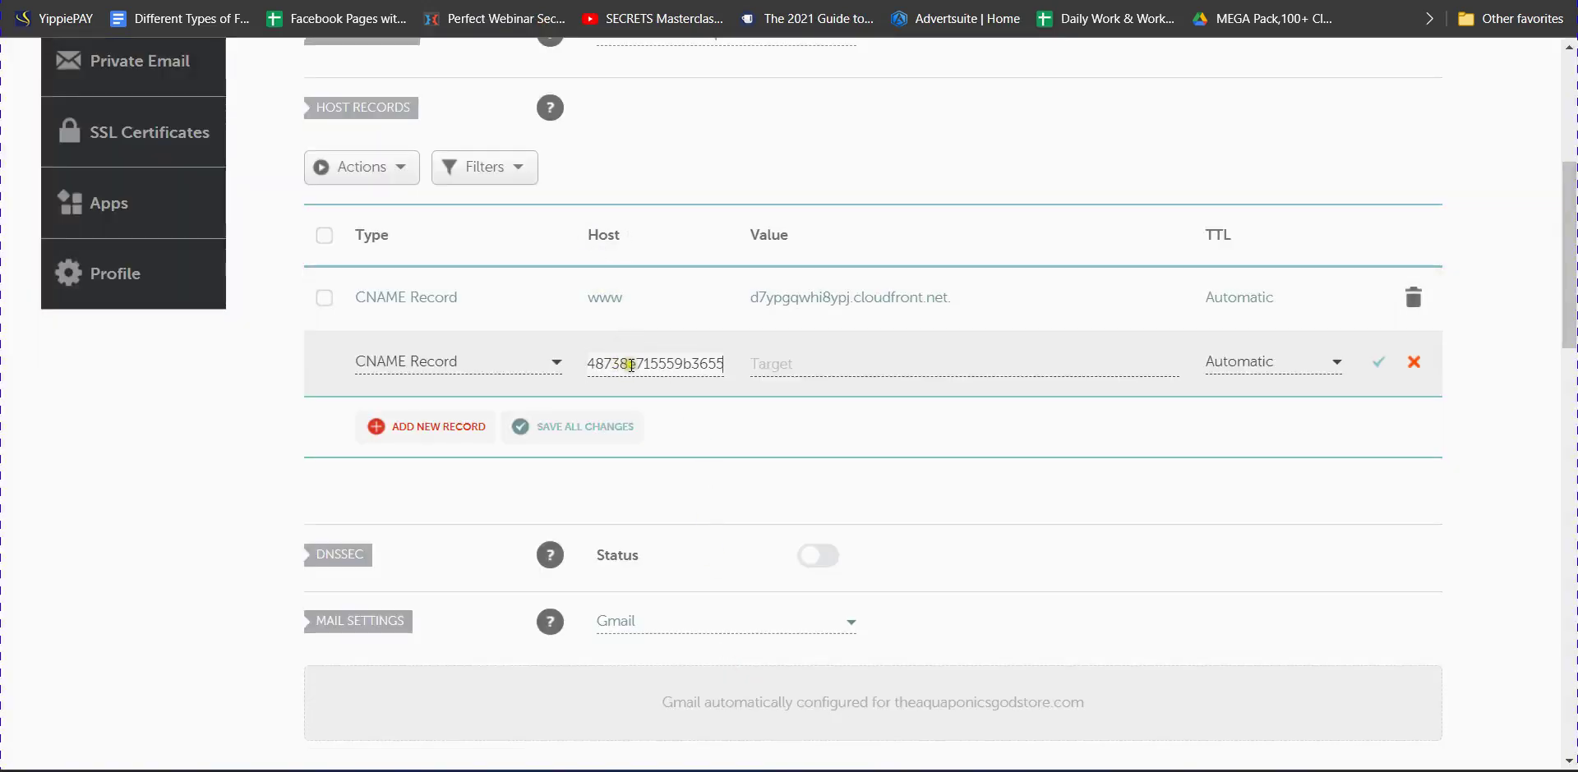
{"action": "left_click", "coordinate": [851, 363]}
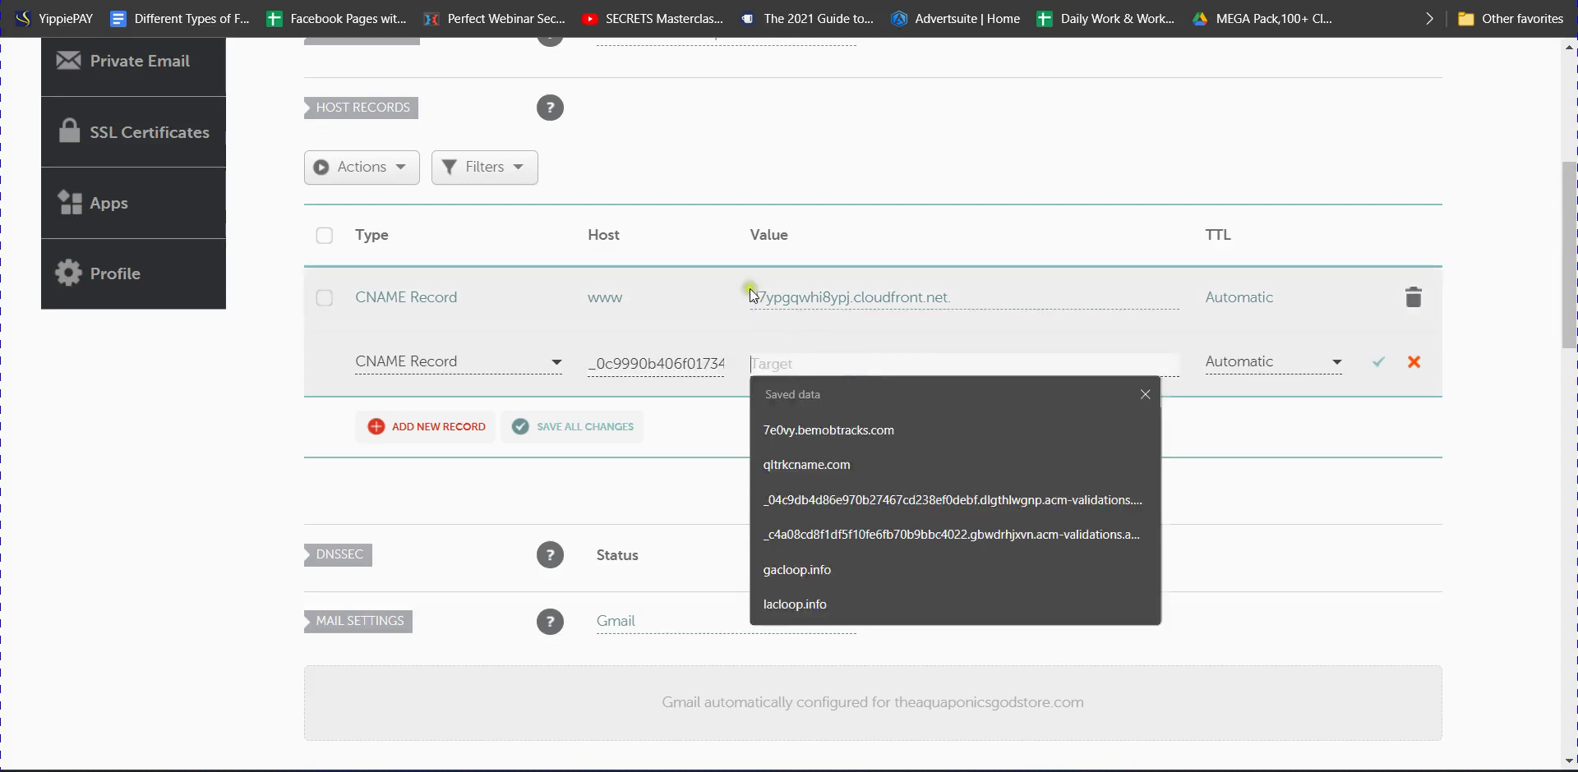
{"action": "mouse_move", "coordinate": [746, 760]}
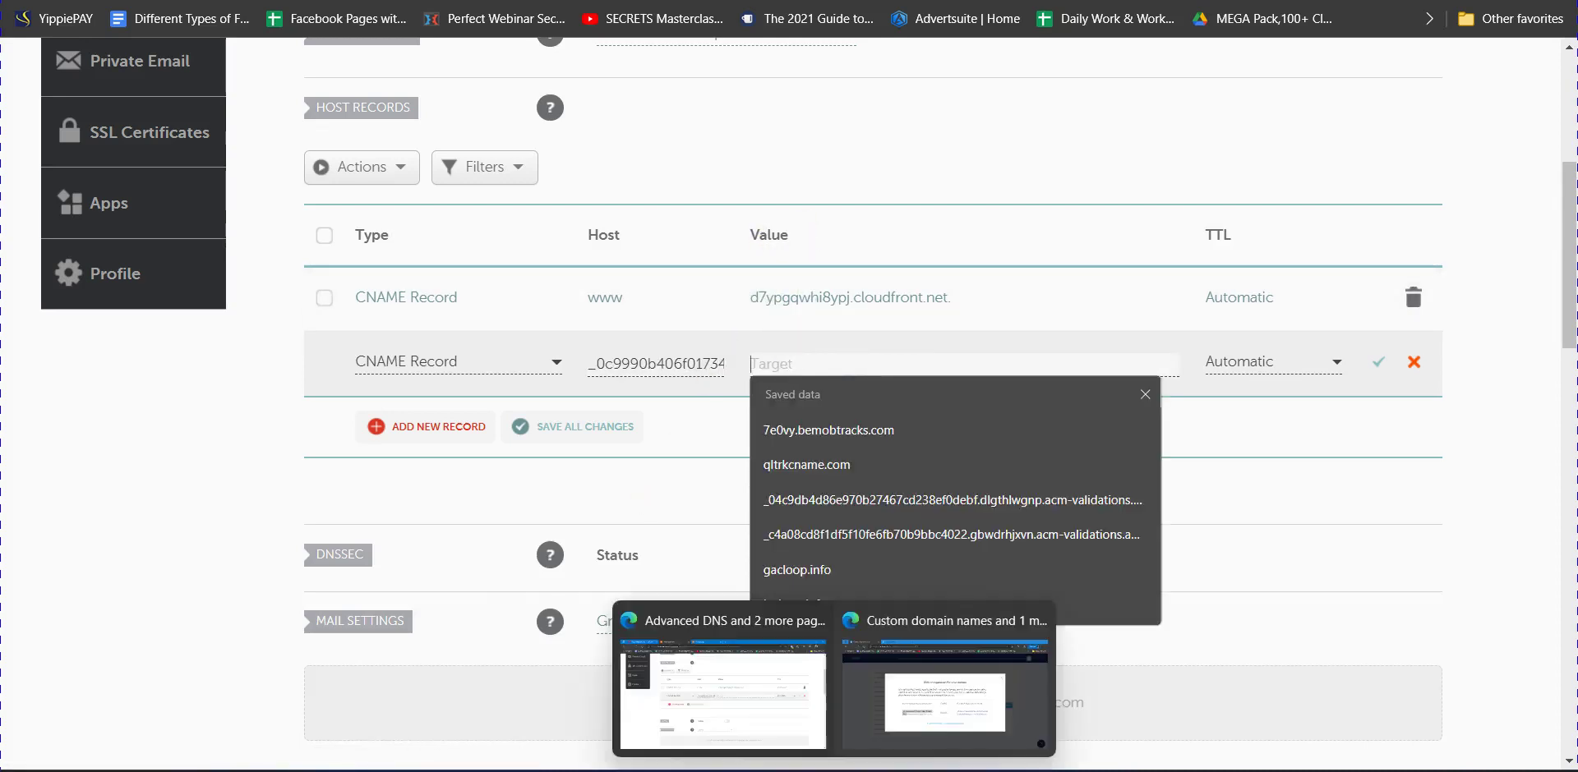
{"action": "left_click", "coordinate": [900, 730]}
{"action": "left_click_drag", "start_coordinate": [875, 481], "coordinate": [1123, 494]}
{"action": "right_click", "coordinate": [1123, 495]}
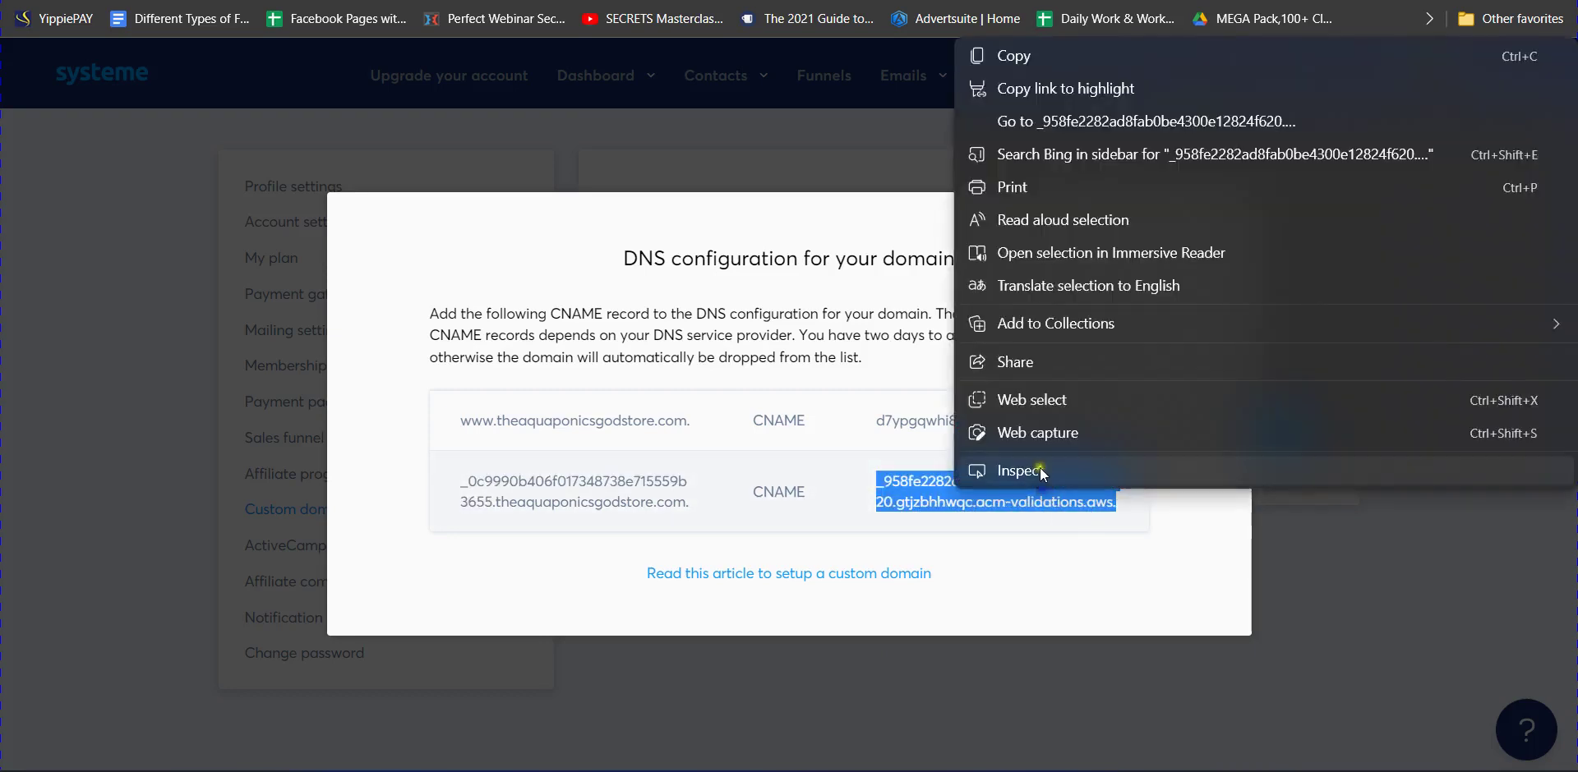
{"action": "left_click", "coordinate": [1044, 64]}
{"action": "mouse_move", "coordinate": [746, 764]}
{"action": "left_click", "coordinate": [720, 665]}
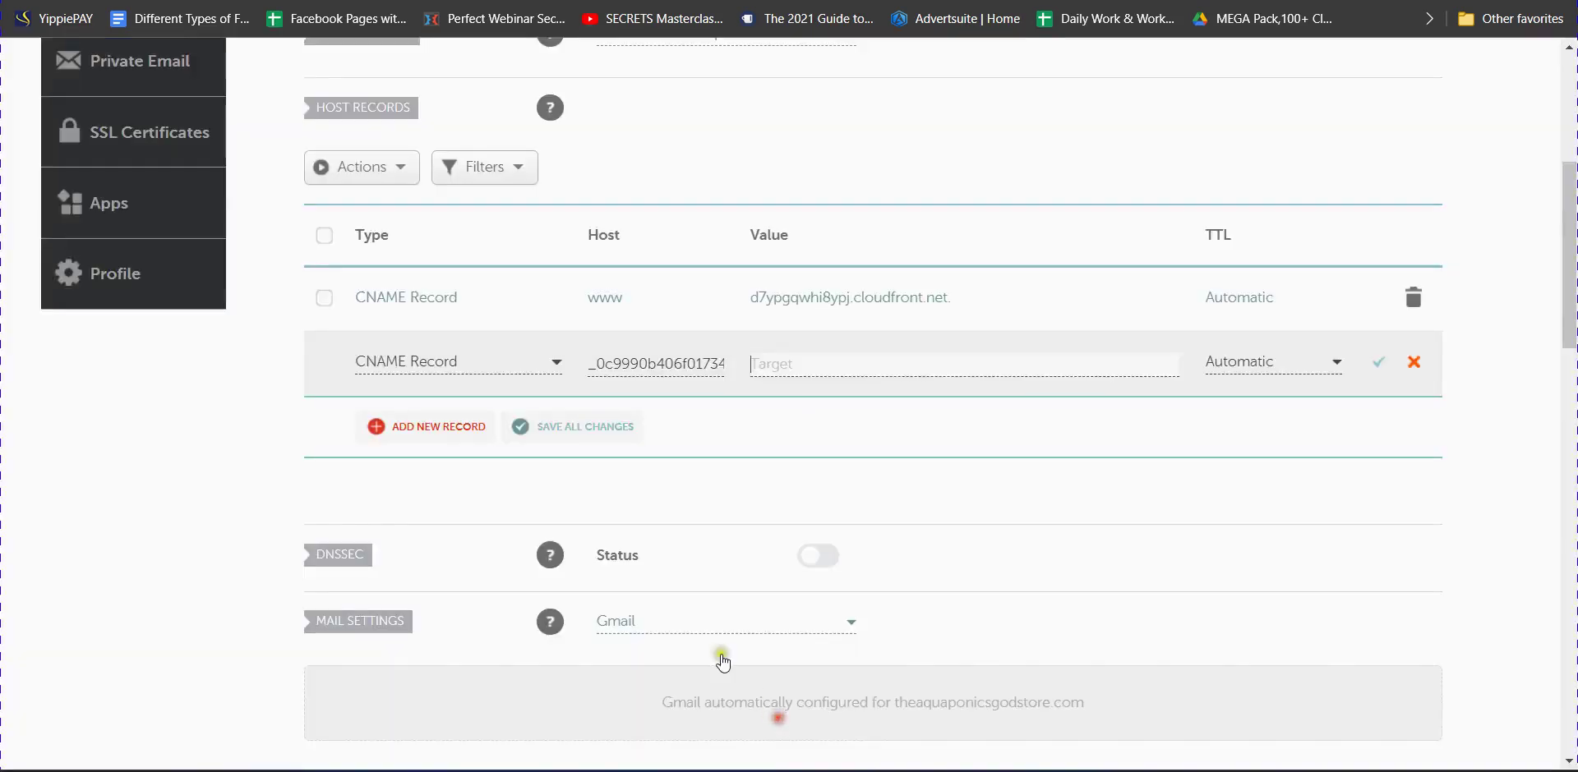
{"action": "key", "text": "ctrl+v"}
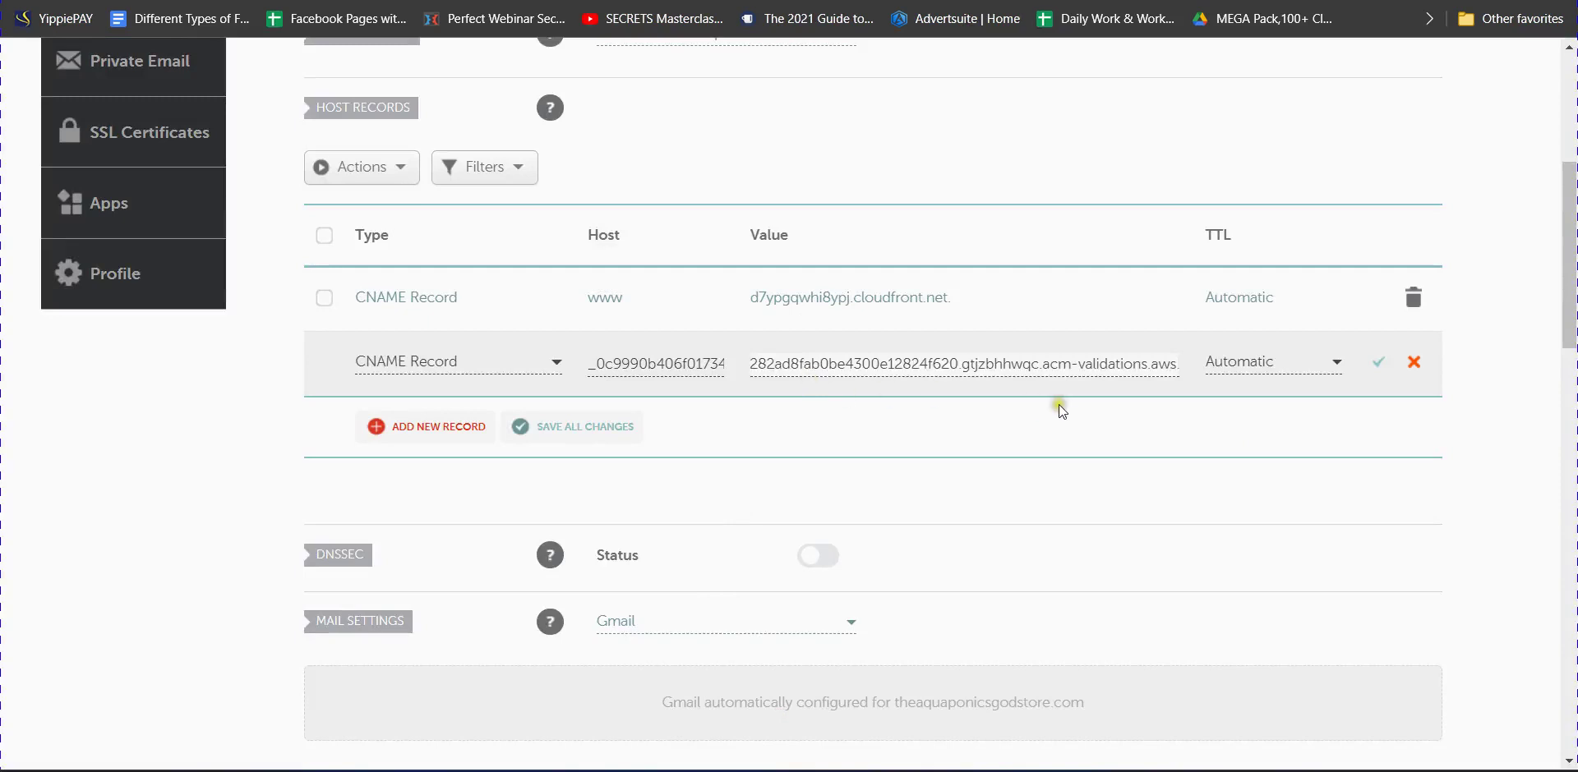
{"action": "left_click", "coordinate": [1377, 365]}
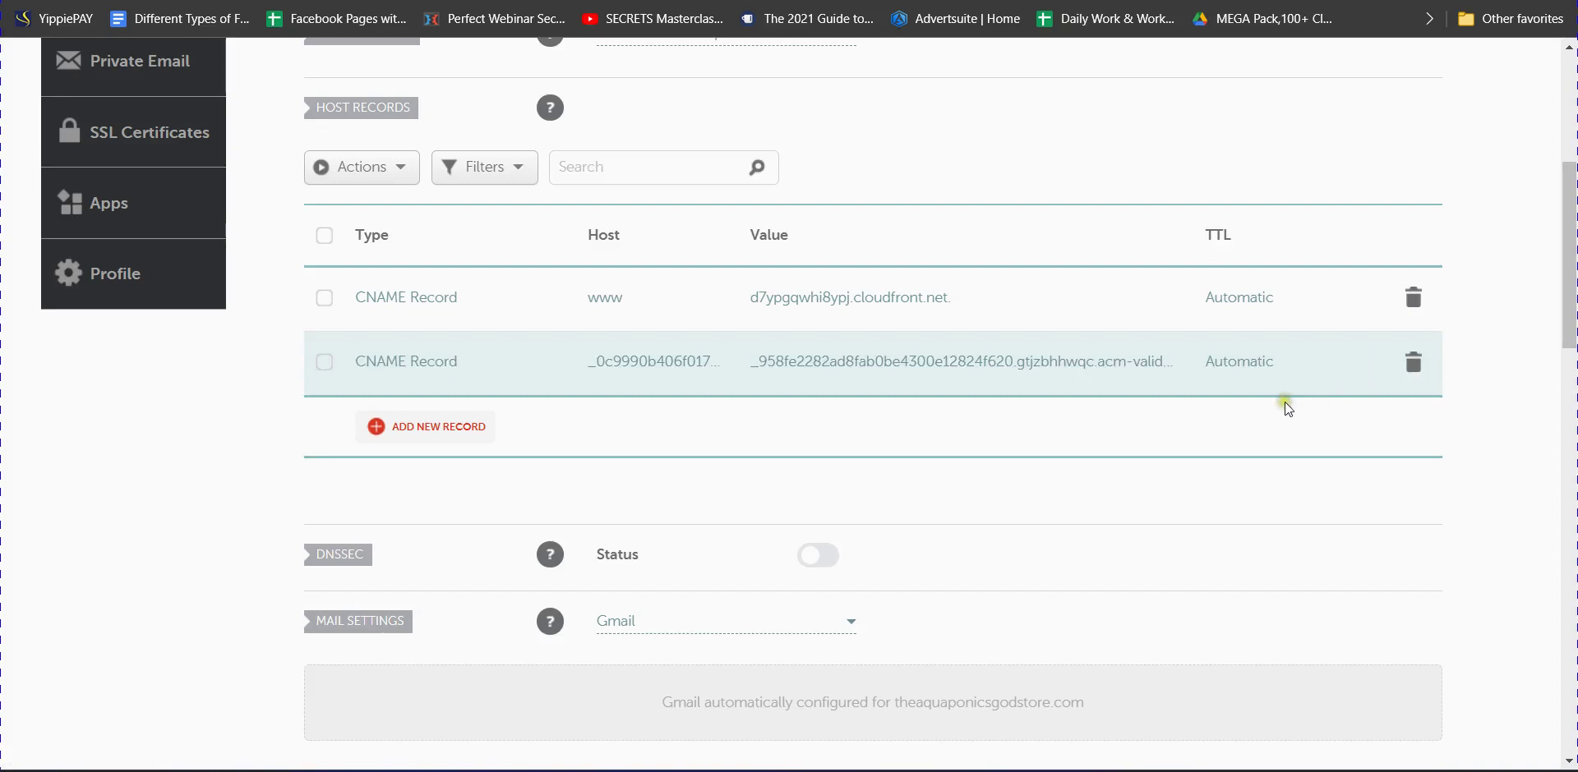
Step: Close the domain's DNS configuration dialog and reload the Custom domains list
{"action": "mouse_move", "coordinate": [852, 739]}
{"action": "left_click", "coordinate": [891, 706]}
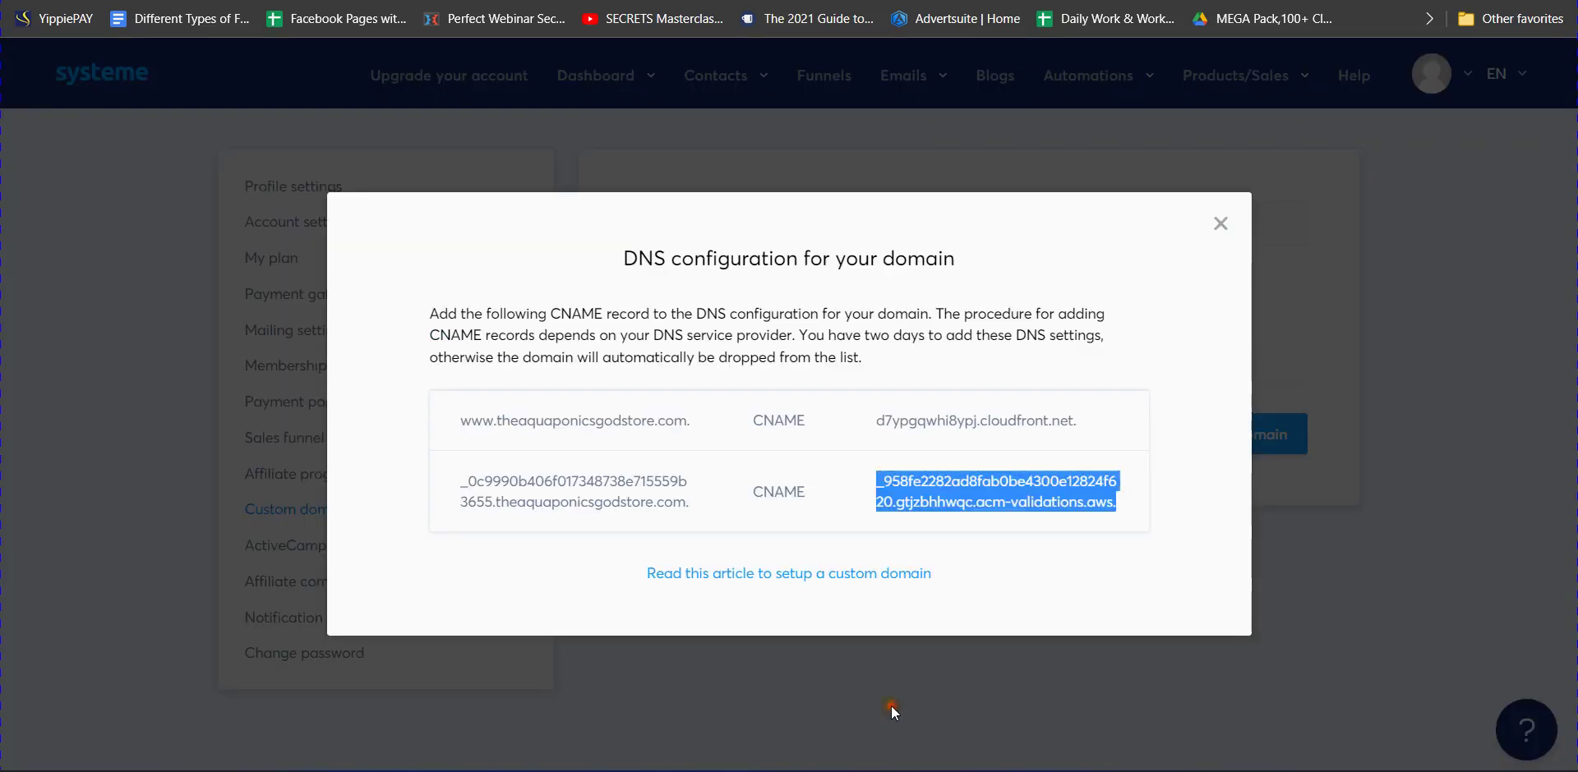
{"action": "left_click", "coordinate": [1219, 225]}
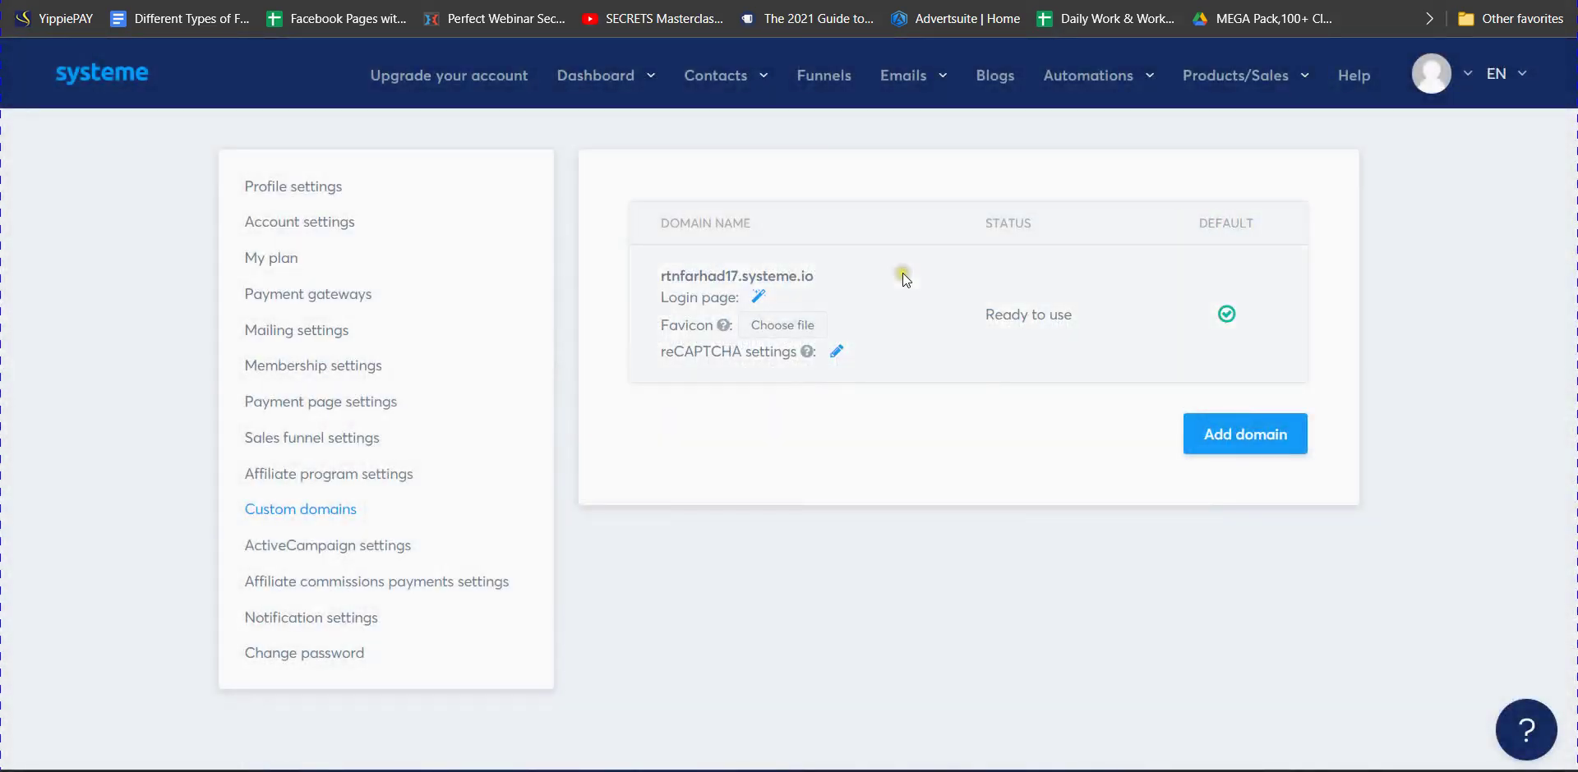
{"action": "key", "text": "F5"}
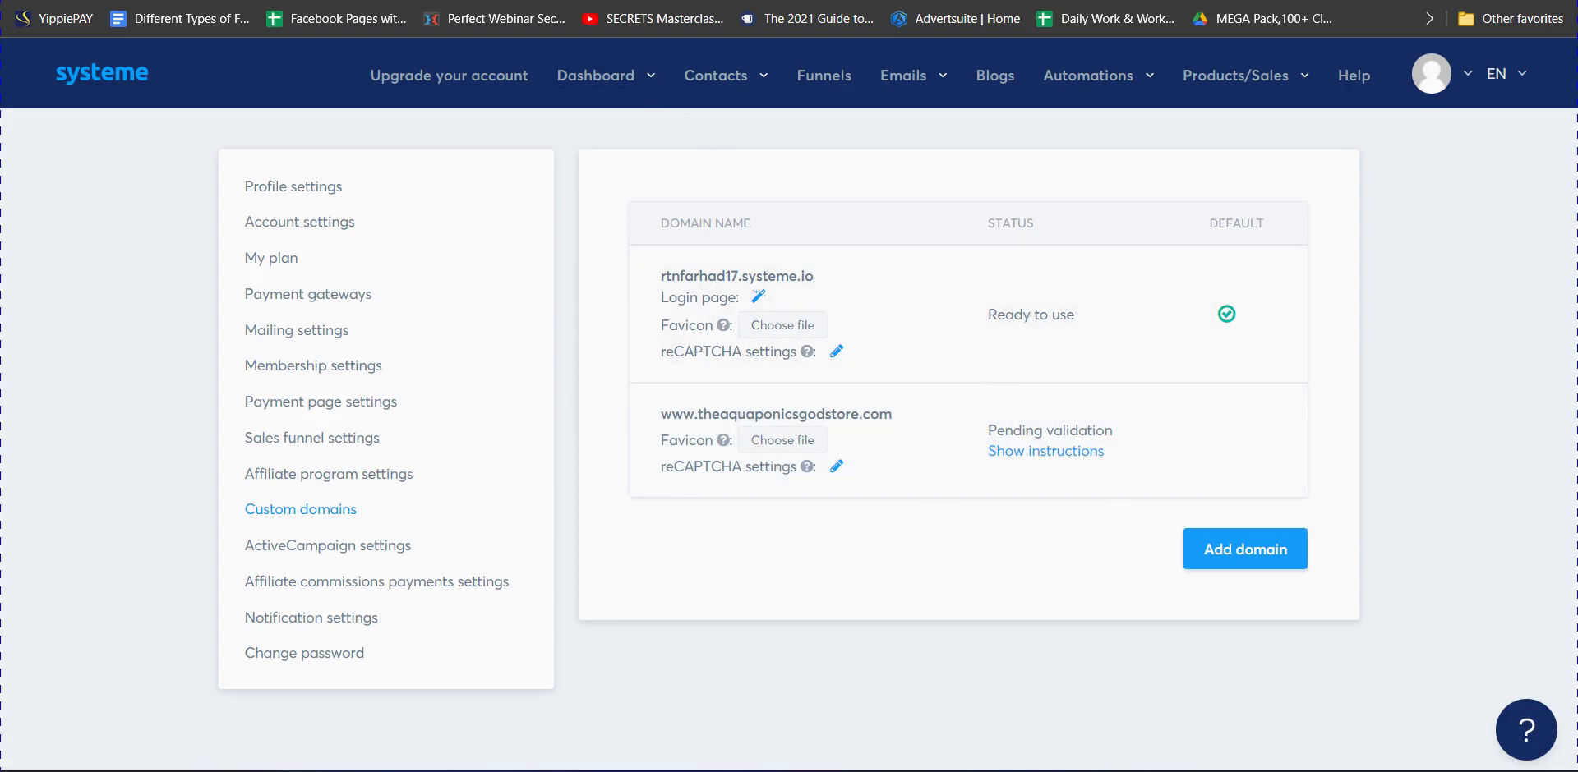
{"action": "key", "text": "ctrl+shift+n"}
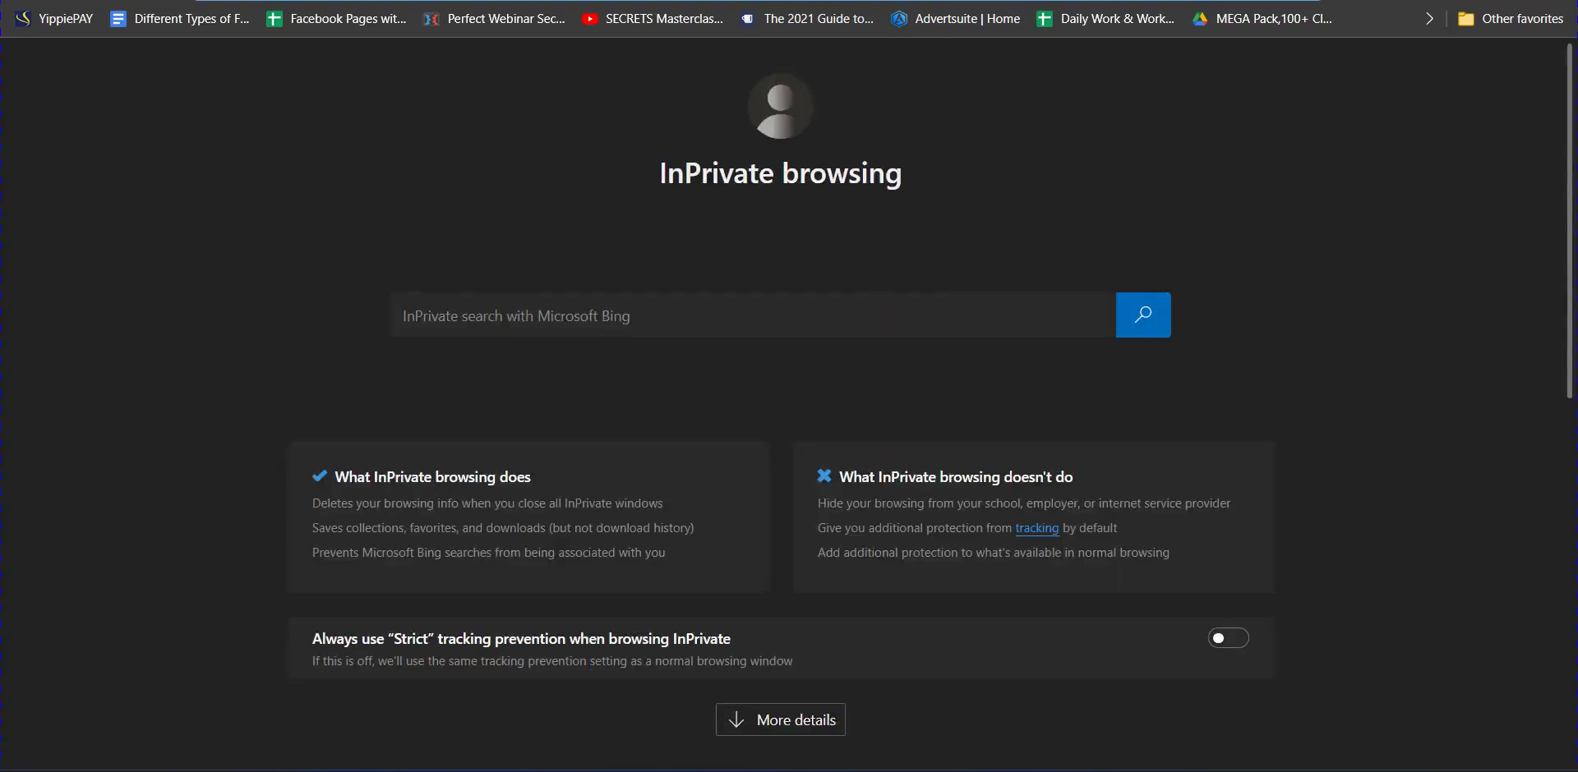
{"action": "type", "text": "dnschecker.org"}
{"action": "key", "text": "Return"}
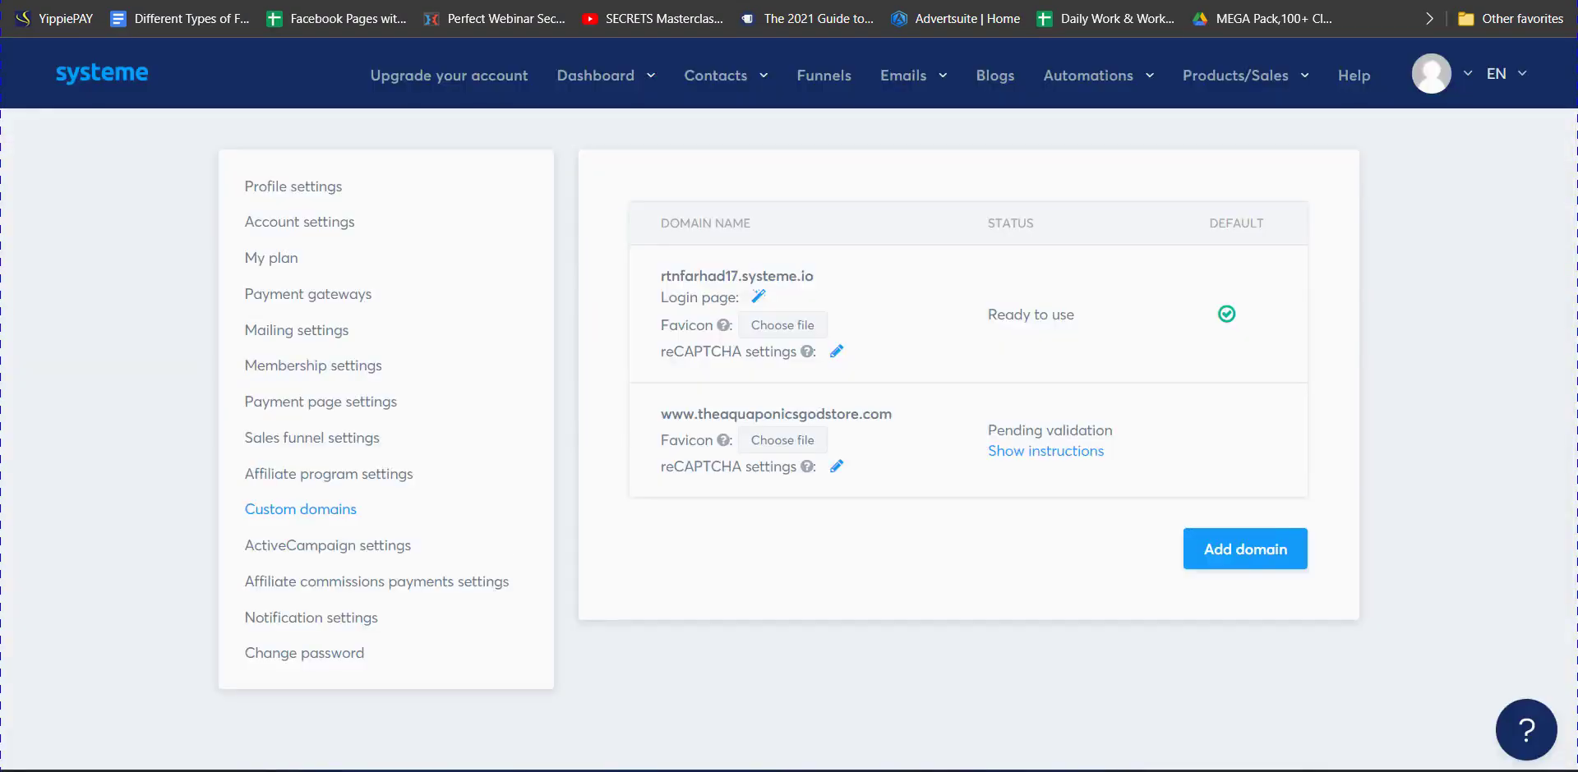
{"action": "left_click_drag", "start_coordinate": [659, 412], "coordinate": [894, 416]}
{"action": "right_click", "coordinate": [859, 417]}
{"action": "left_click", "coordinate": [912, 299]}
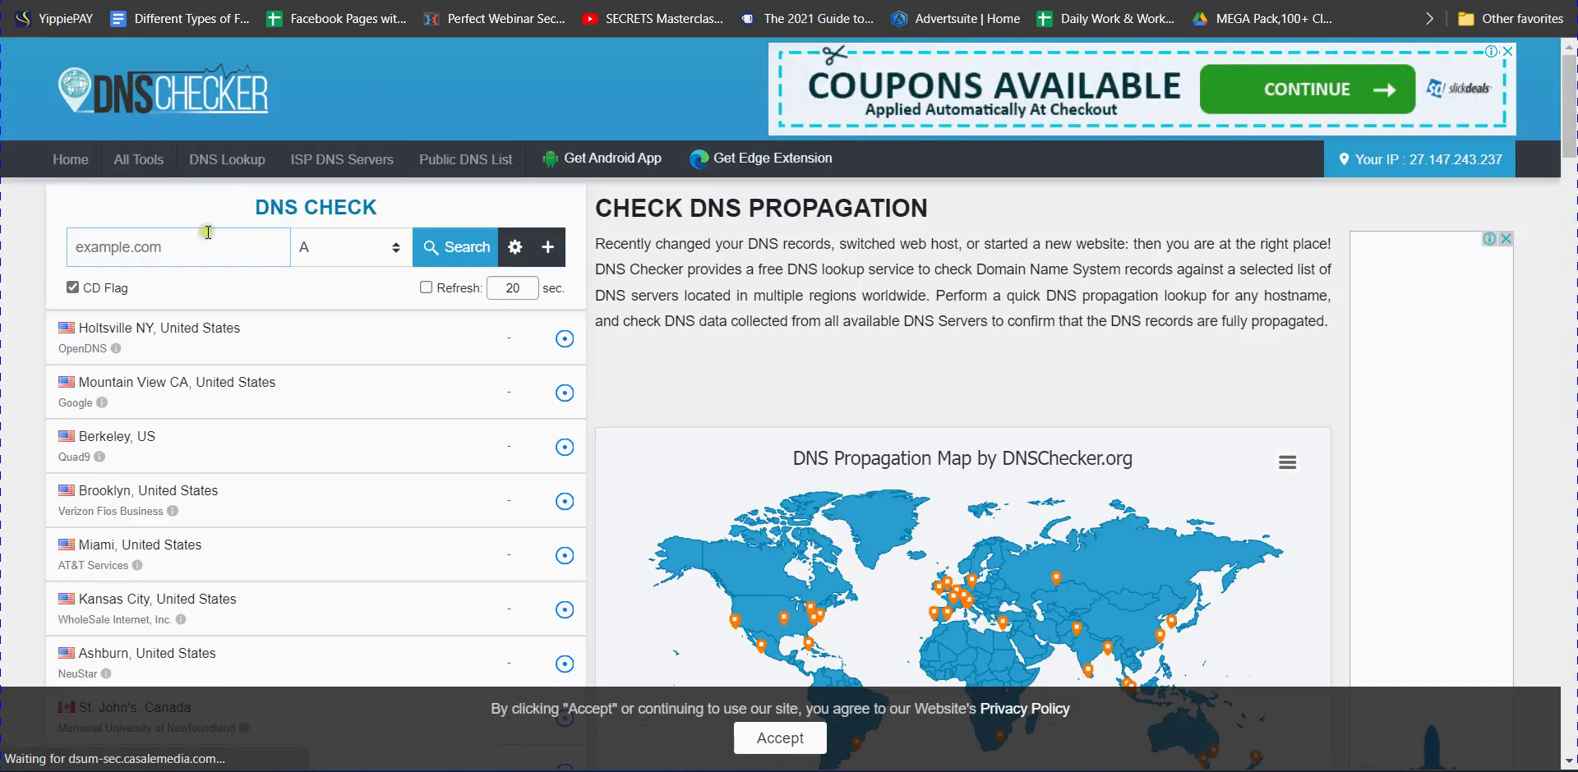
{"action": "left_click", "coordinate": [197, 247]}
{"action": "key", "text": "ctrl+v"}
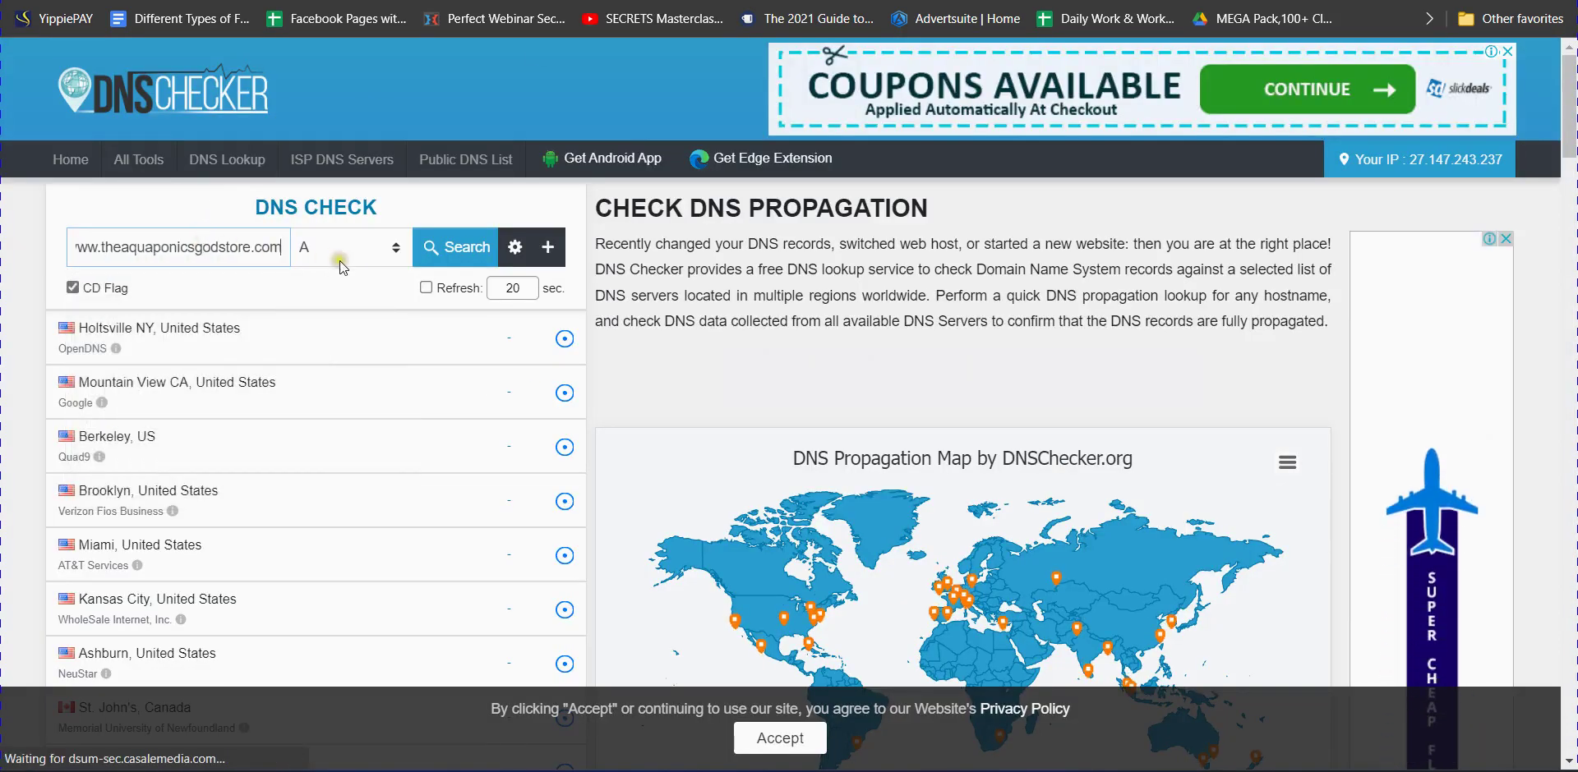
{"action": "left_click", "coordinate": [342, 265]}
{"action": "left_click", "coordinate": [330, 323]}
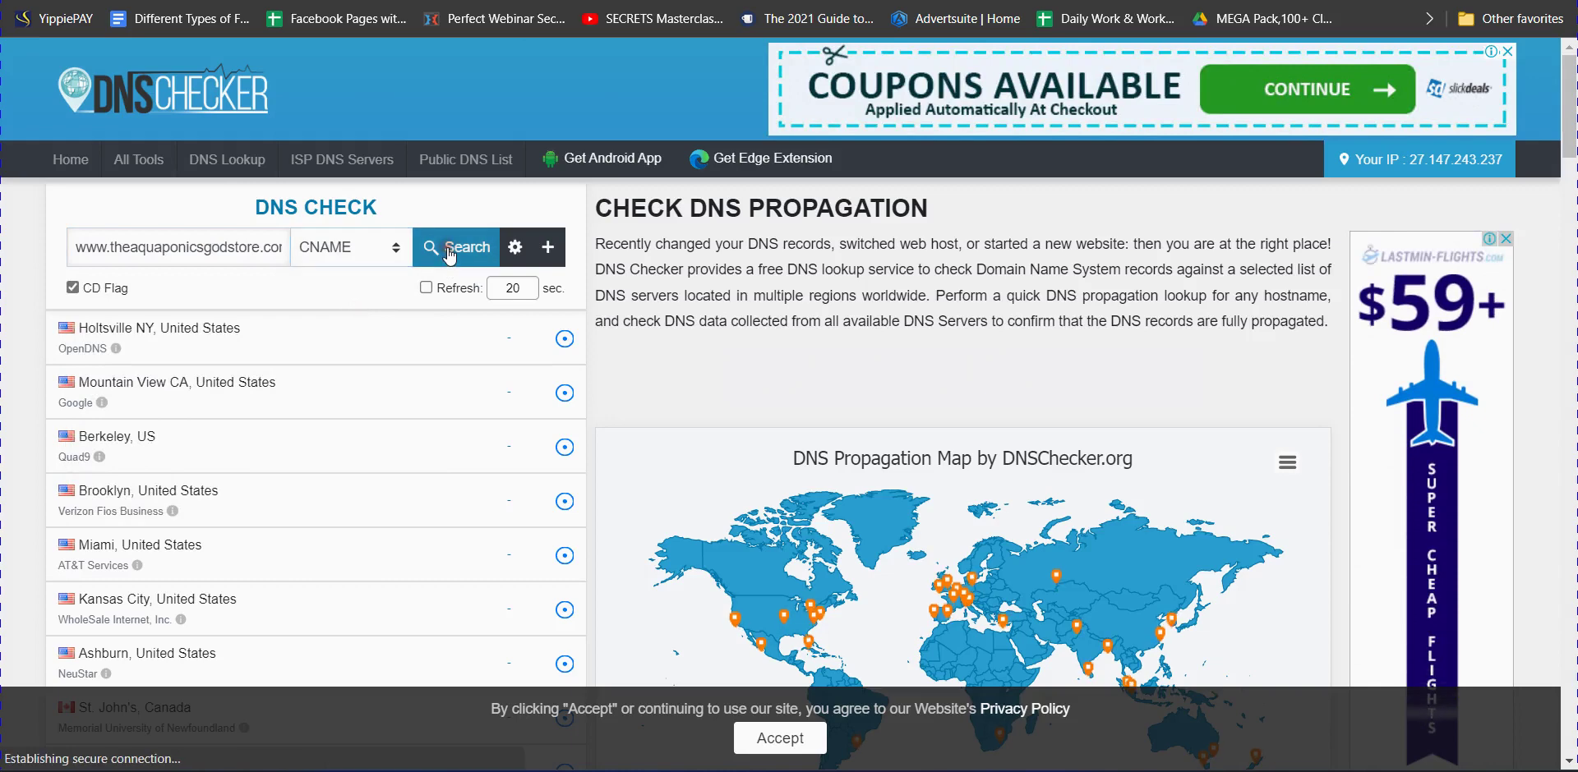
{"action": "left_click", "coordinate": [448, 248]}
Step: Review the worldwide results resolving to d7ypgqwhi8ypj.cloudfront.net., then return to systeme.io
{"action": "scroll", "coordinate": [431, 320], "scroll_direction": "down", "scroll_amount": 2}
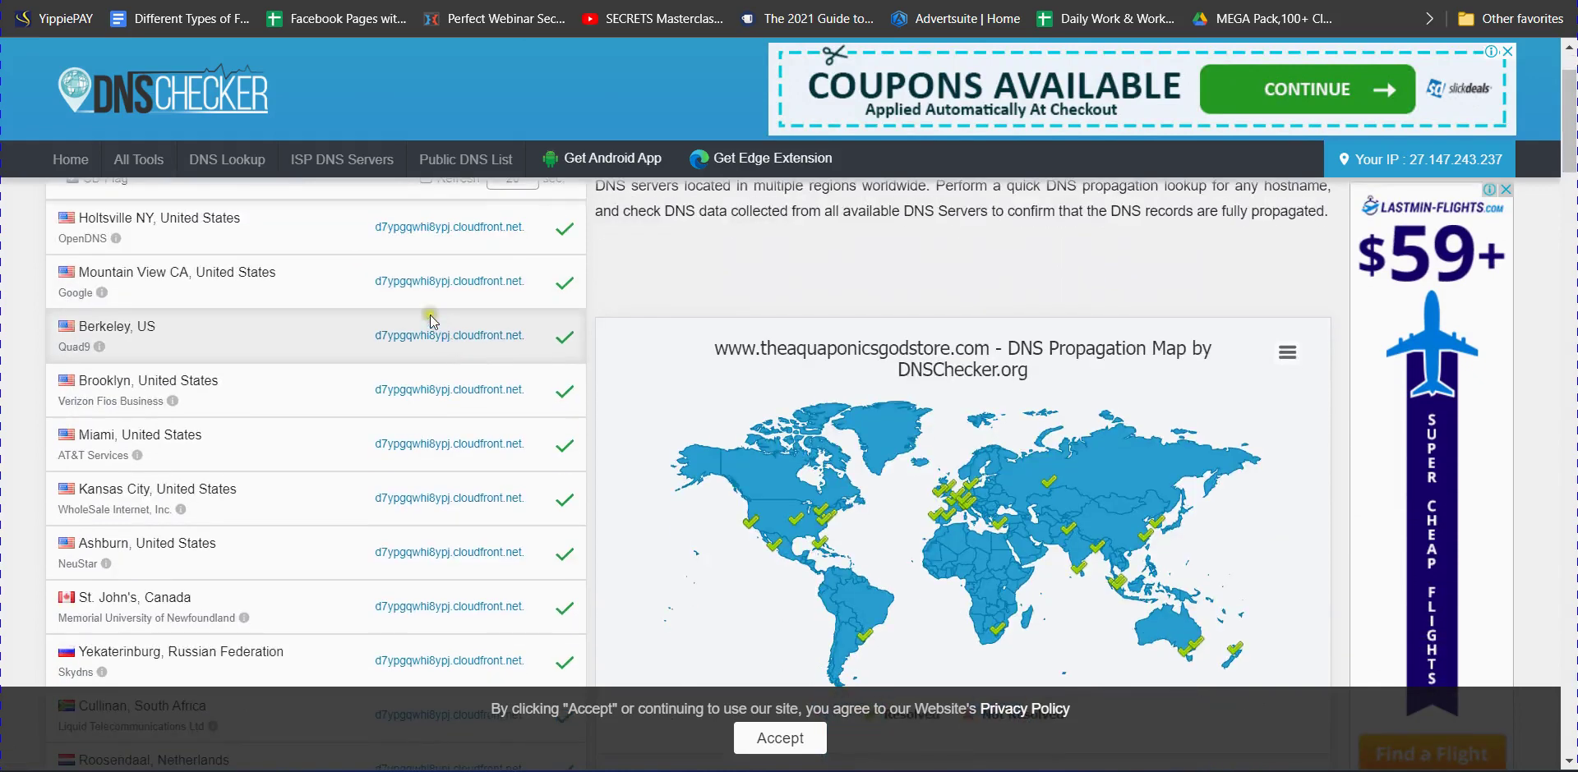
{"action": "left_click_drag", "start_coordinate": [375, 281], "coordinate": [528, 316]}
{"action": "left_click", "coordinate": [528, 316]}
{"action": "scroll", "coordinate": [530, 318], "scroll_direction": "down", "scroll_amount": 7}
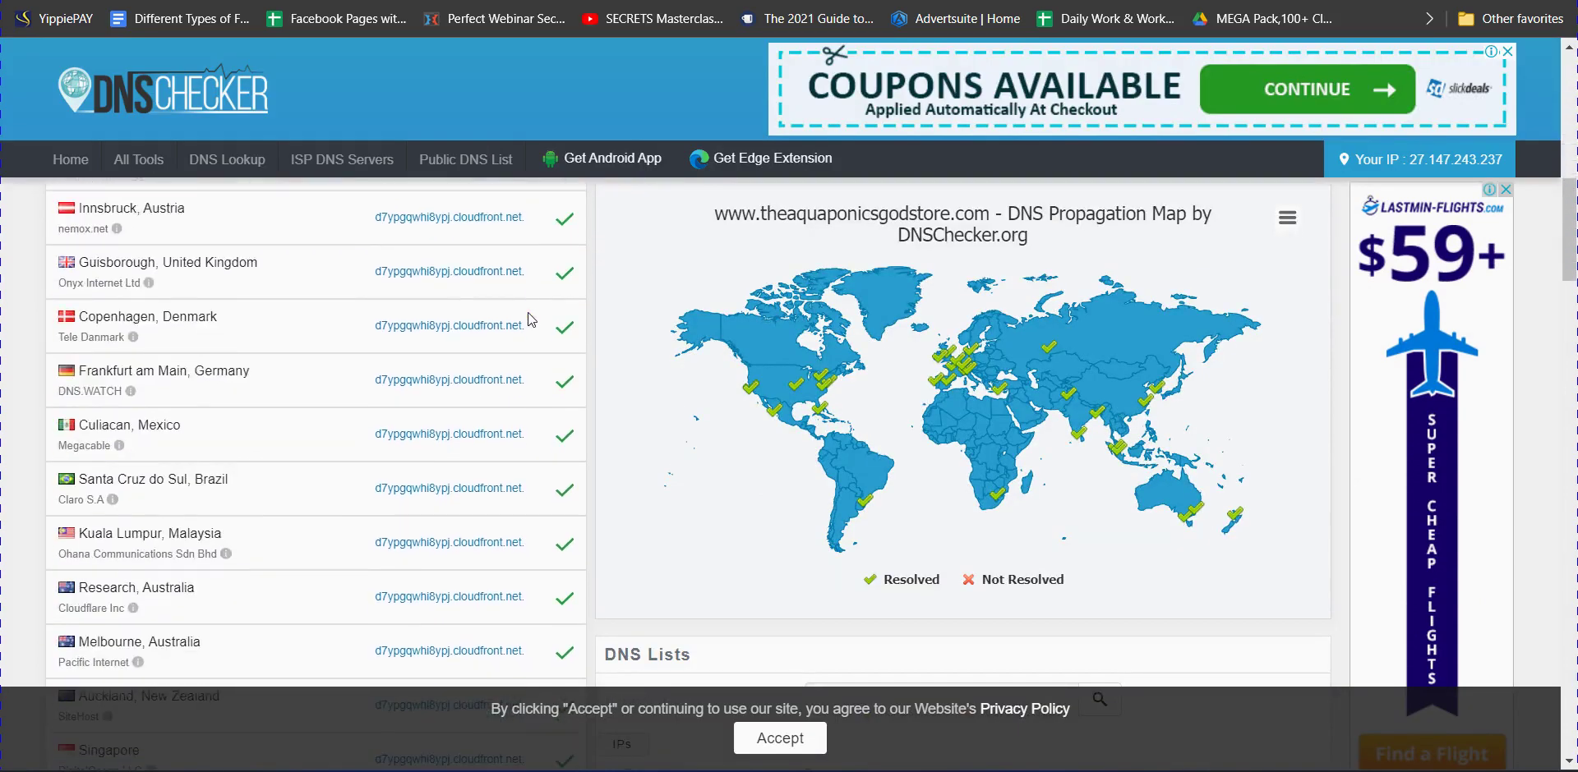
{"action": "scroll", "coordinate": [530, 319], "scroll_direction": "down", "scroll_amount": 4}
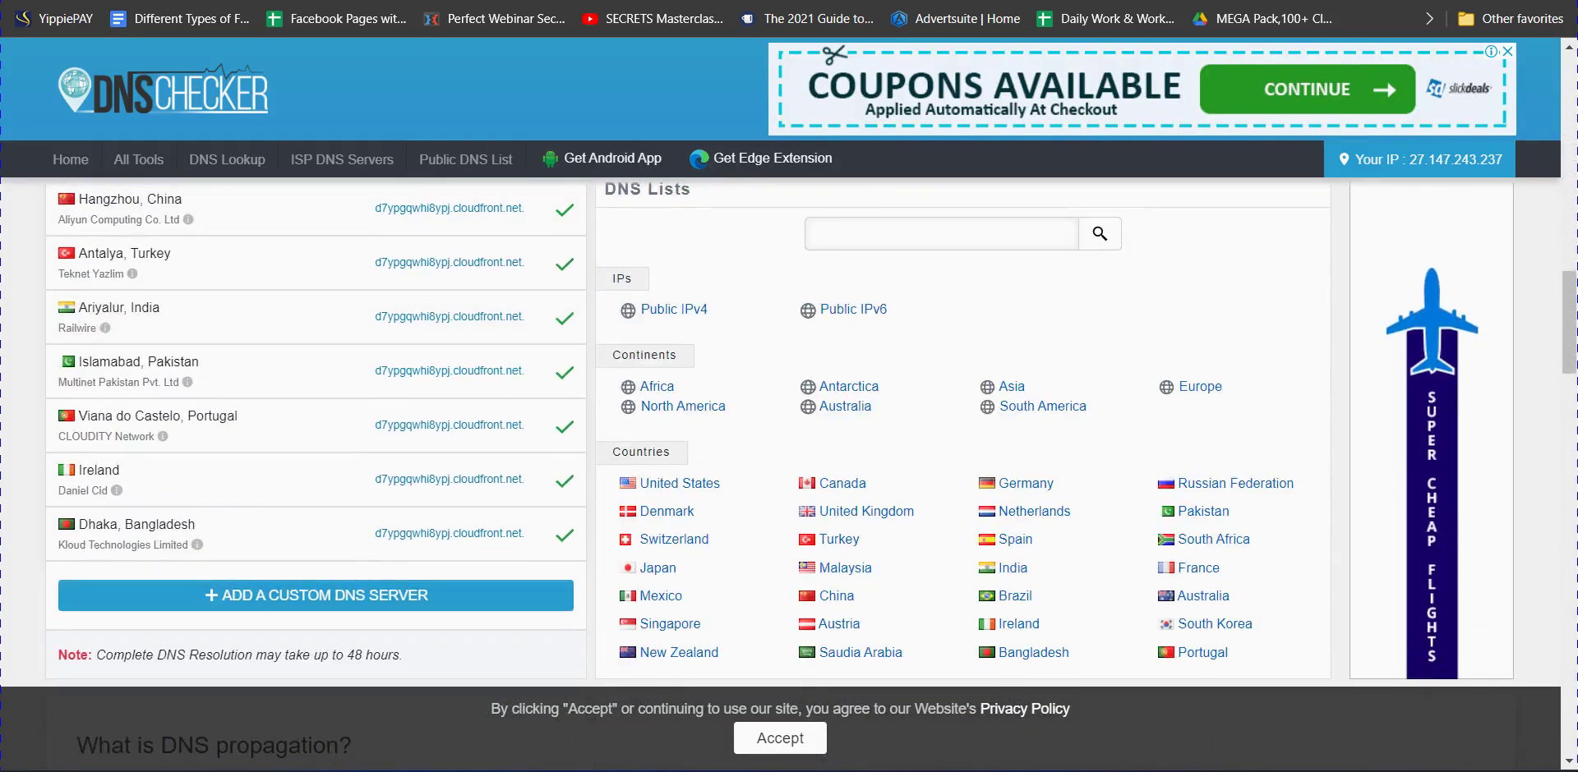
{"action": "key", "text": "ctrl+Tab"}
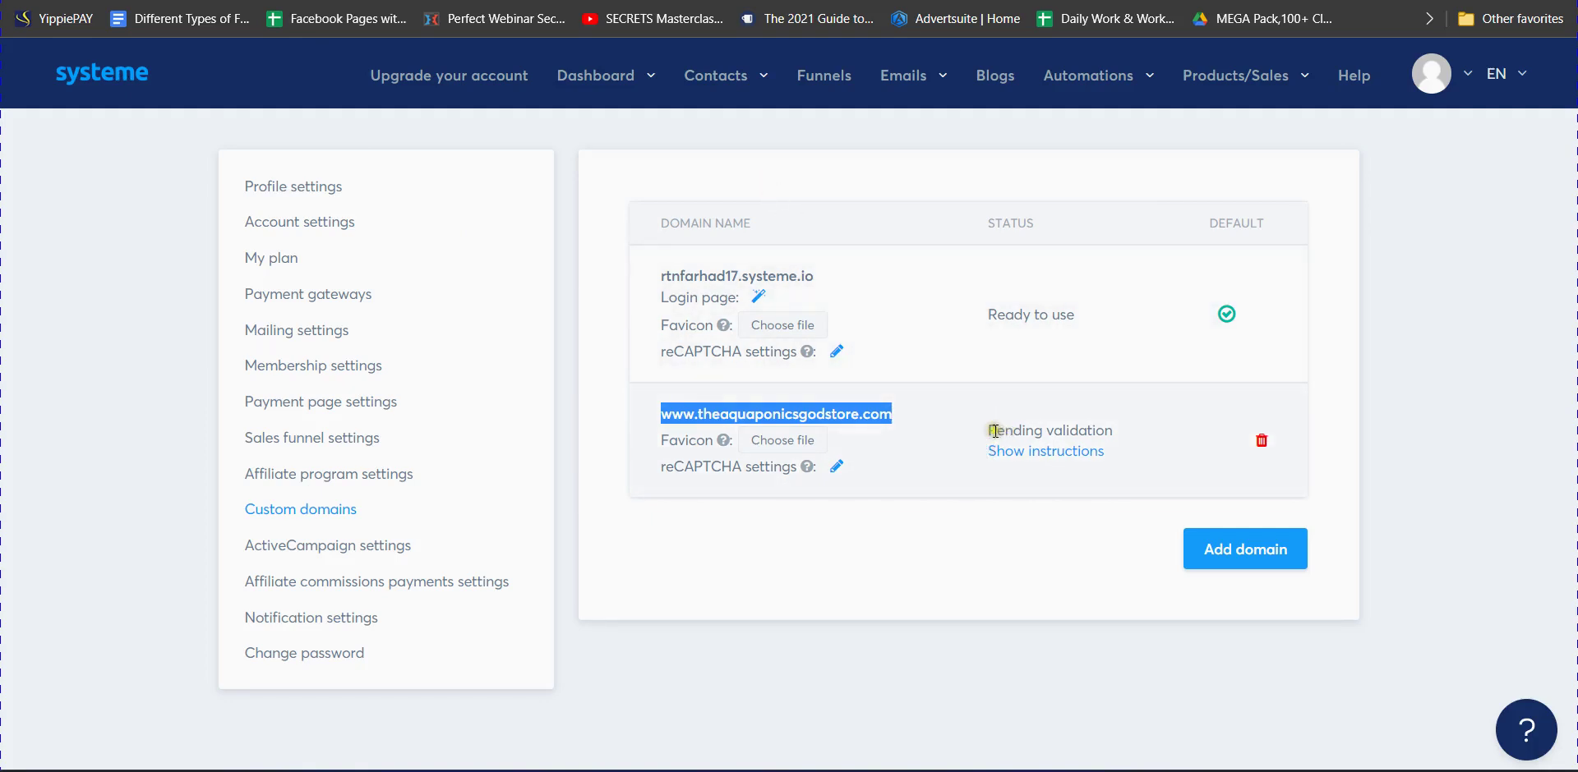
{"action": "left_click", "coordinate": [809, 79]}
{"action": "left_click", "coordinate": [153, 271]}
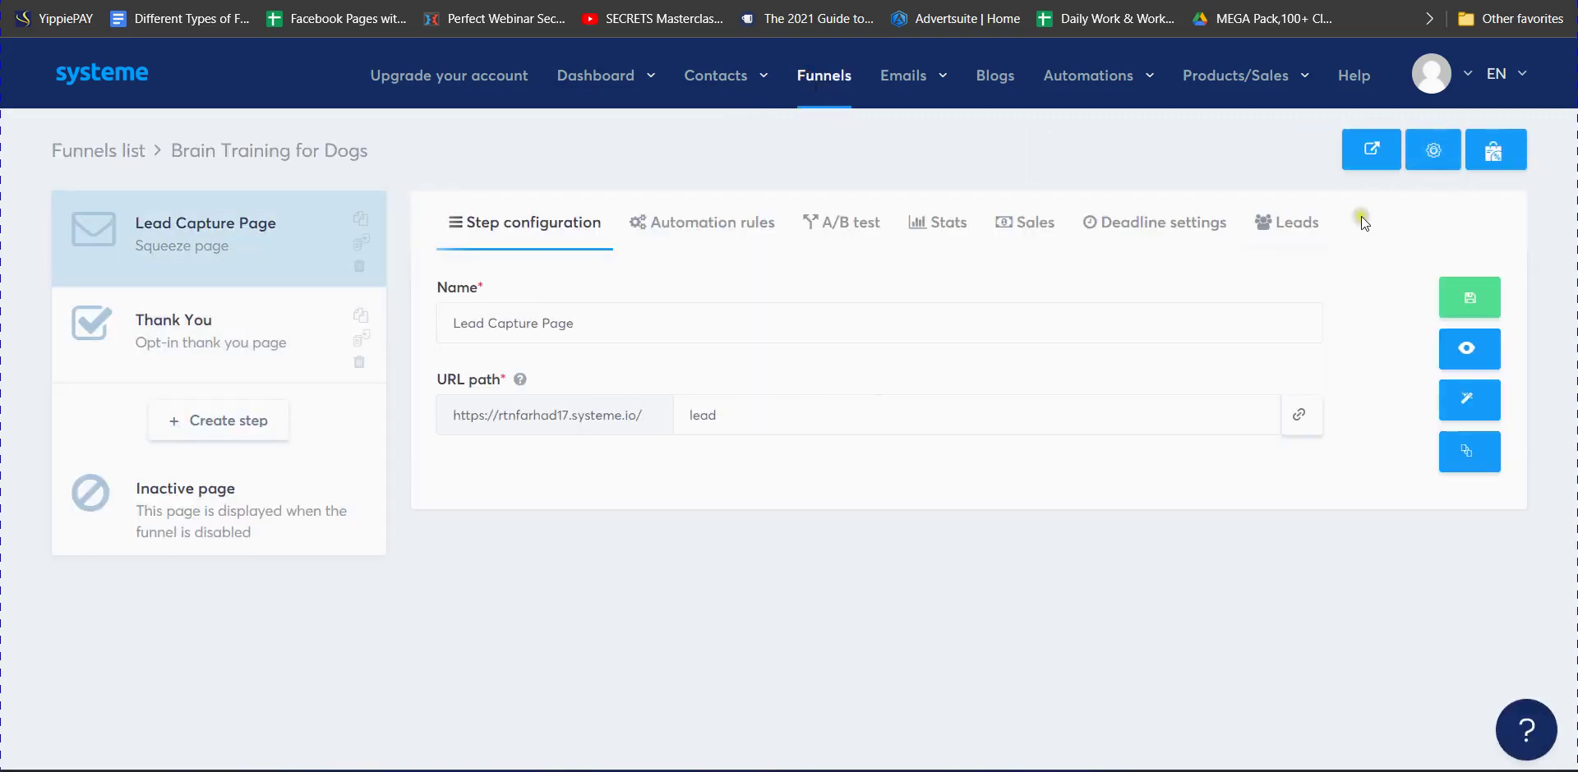
{"action": "left_click", "coordinate": [1428, 156]}
{"action": "left_click", "coordinate": [701, 435]}
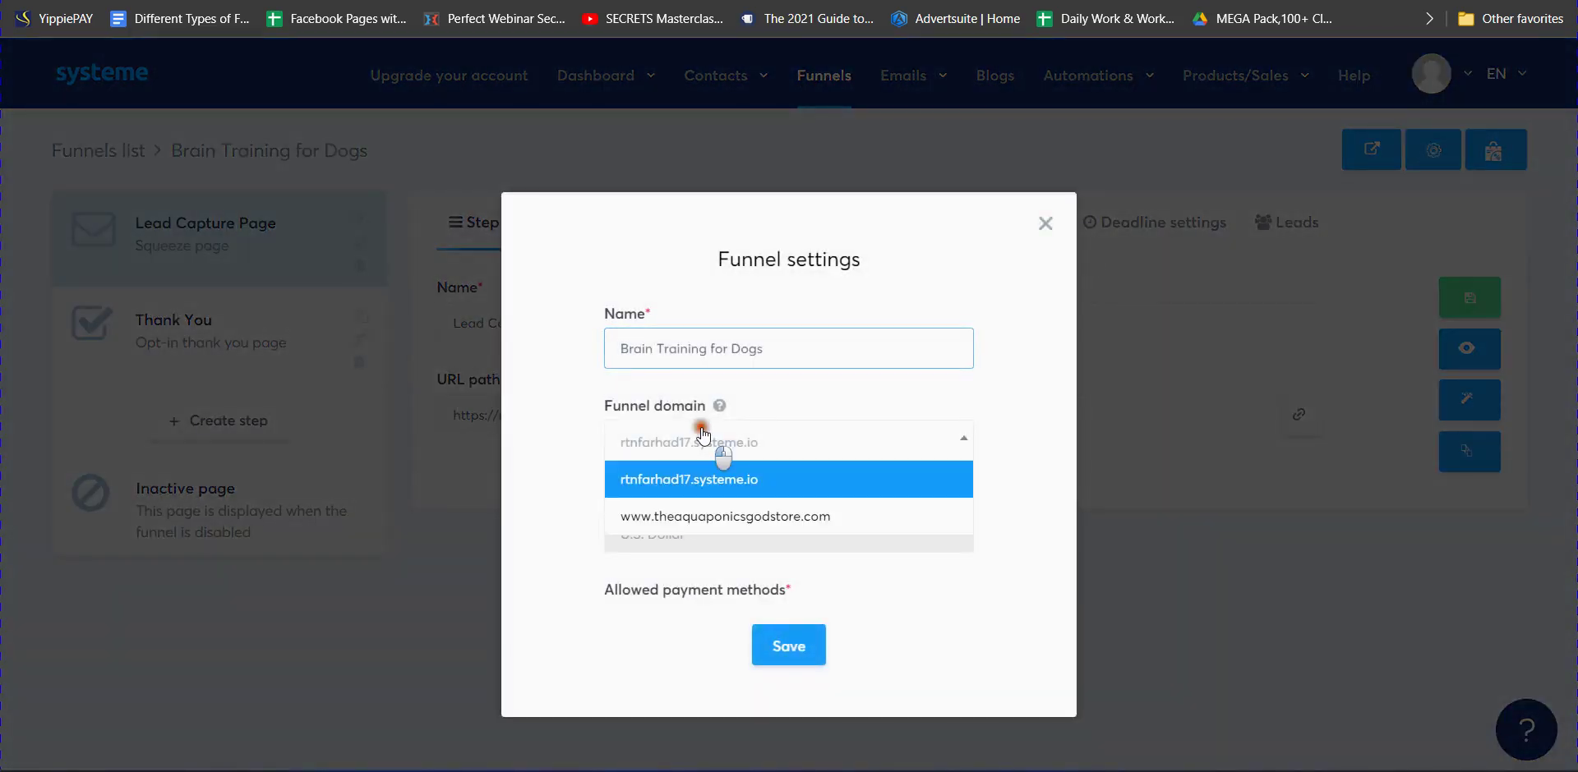
{"action": "left_click", "coordinate": [683, 524]}
{"action": "left_click", "coordinate": [786, 644]}
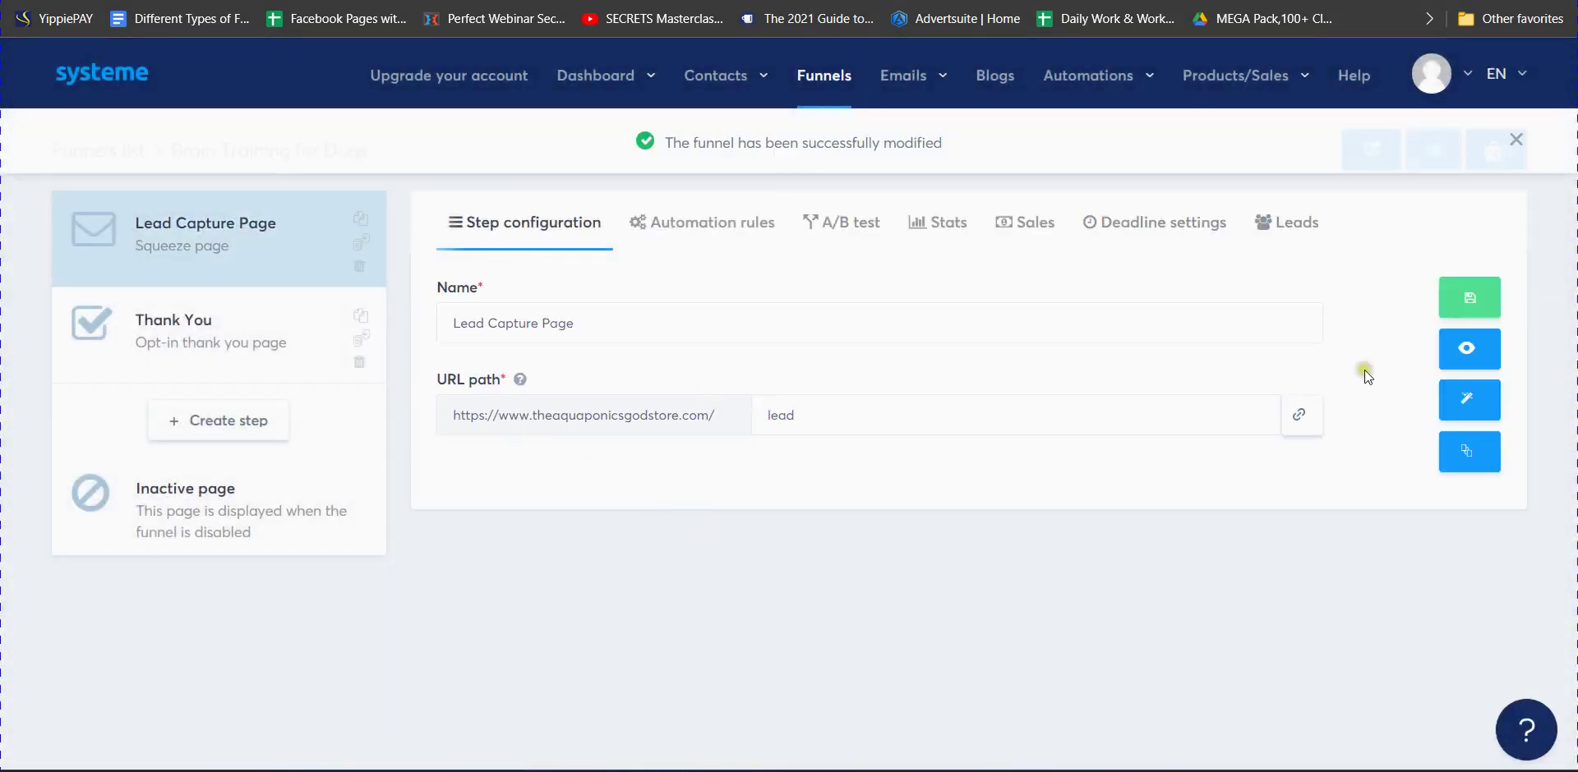
{"action": "left_click", "coordinate": [1469, 349]}
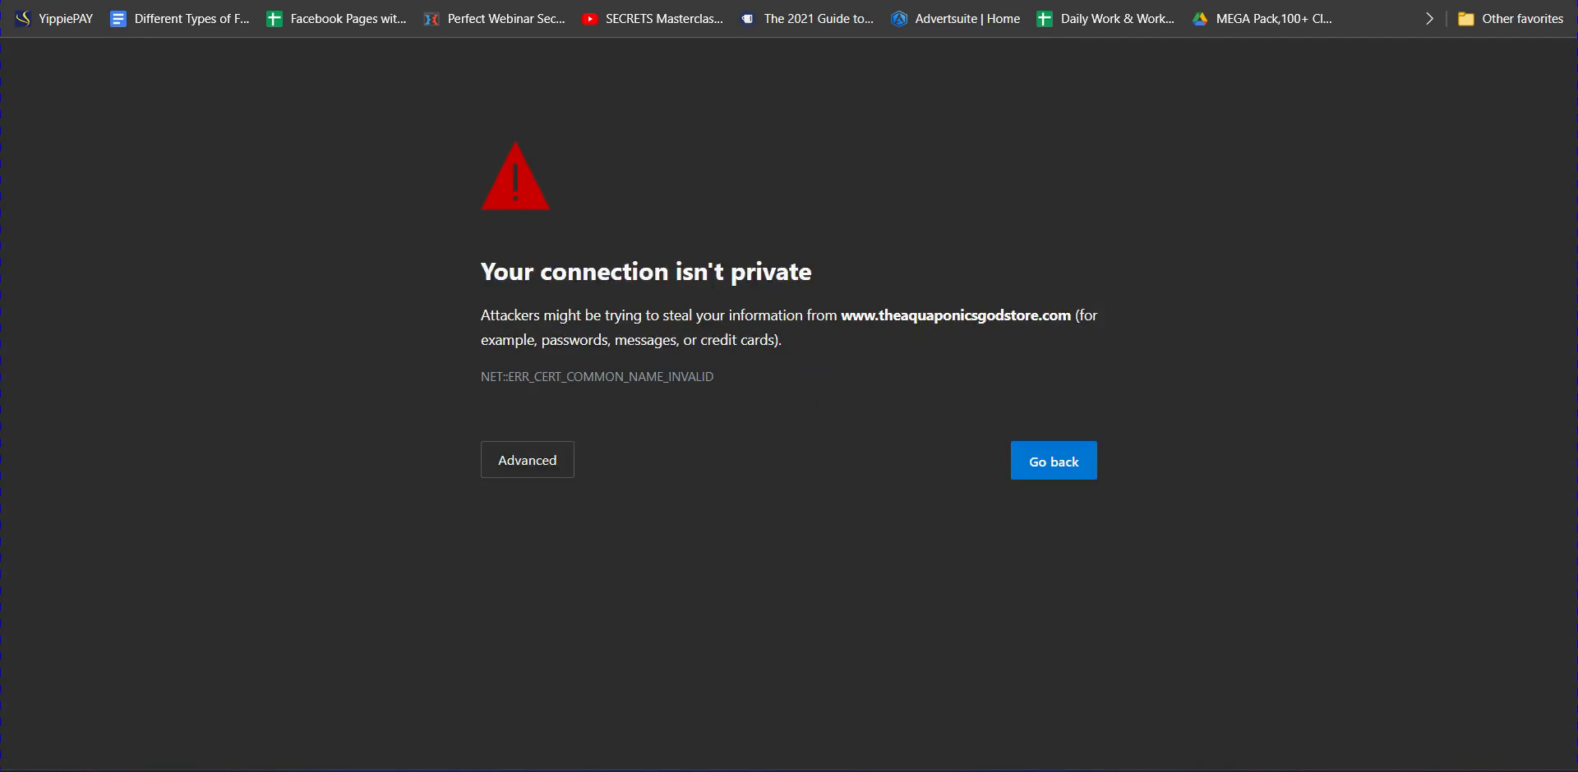
Step: Briefly visit systeme.io account settings, then return to the certificate-error preview tab
{"action": "key", "text": "ctrl+w"}
{"action": "mouse_move", "coordinate": [1430, 74]}
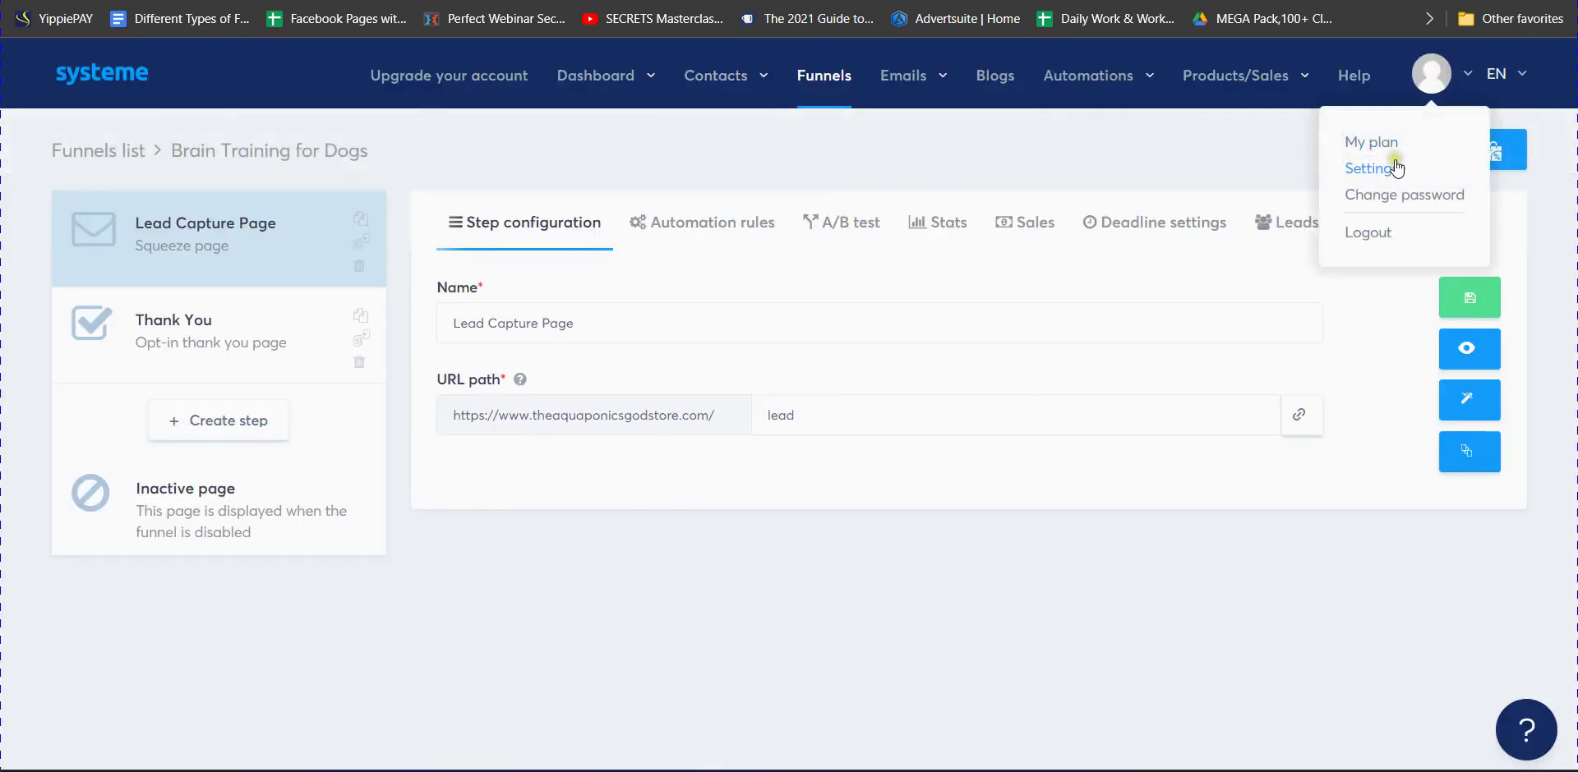
{"action": "left_click", "coordinate": [1396, 167]}
{"action": "key", "text": "ctrl+Tab"}
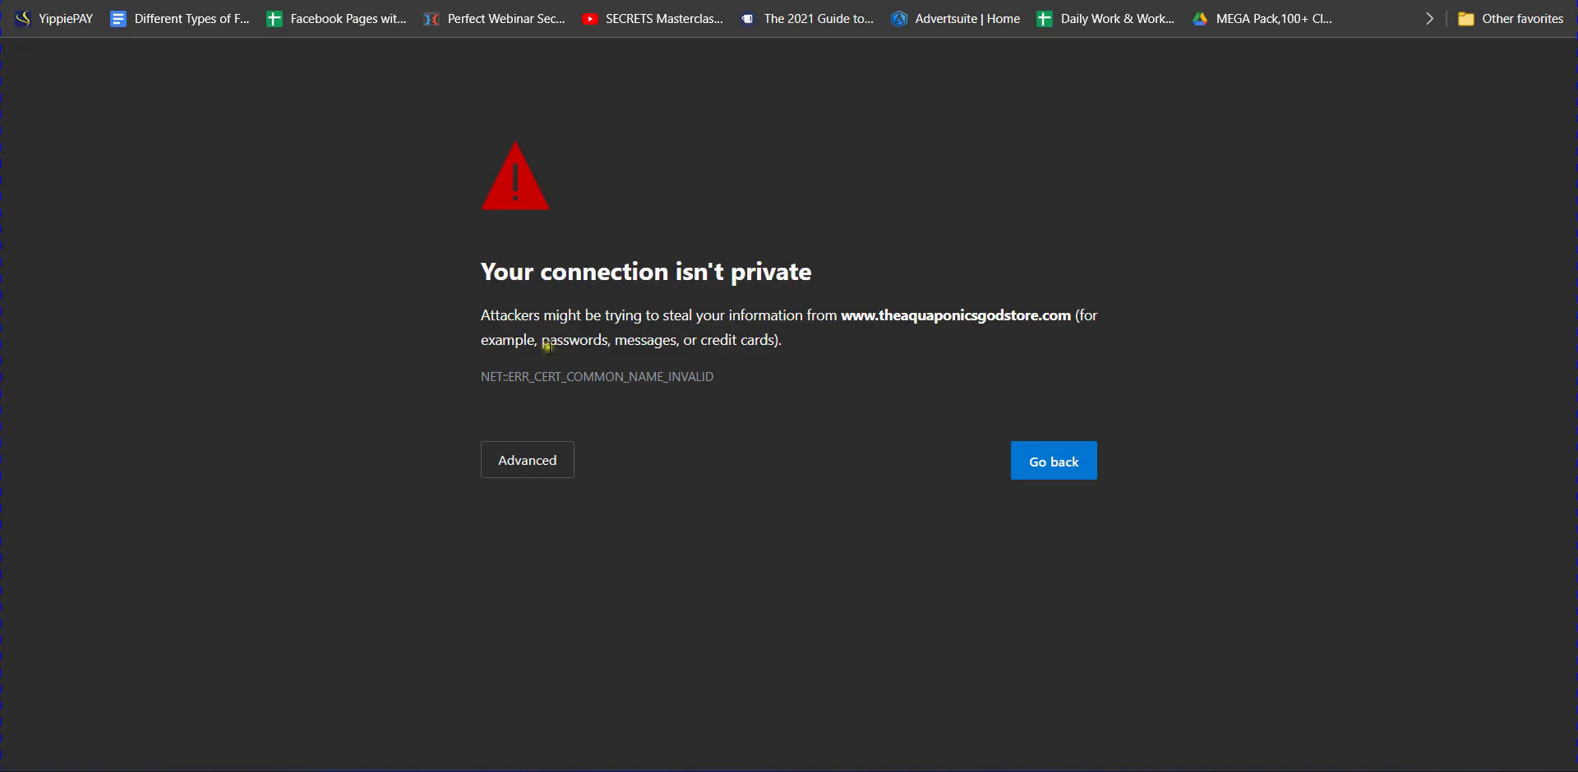